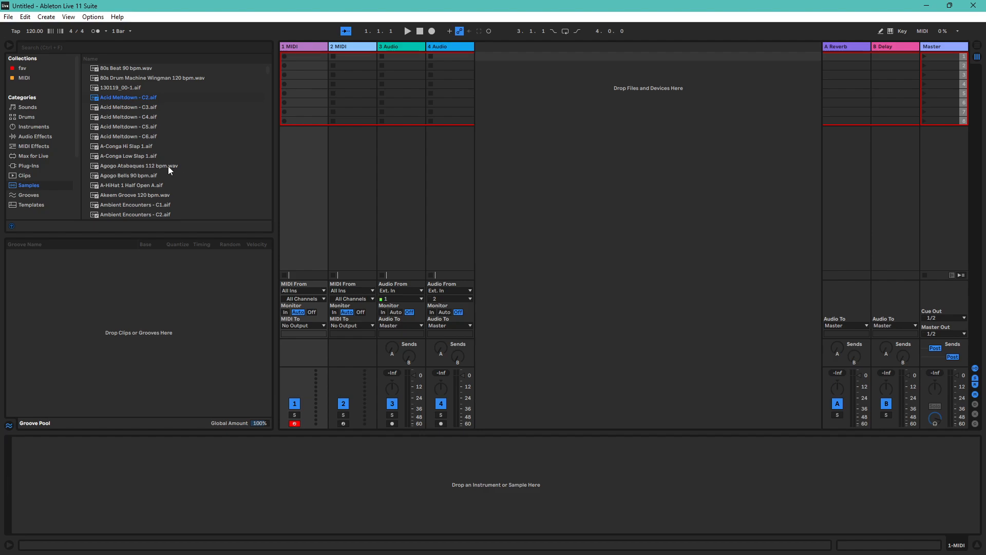
- Load the sample Akeem Groove 120 bpm.wav into the first clip slot of track 1
left_click(143, 195)
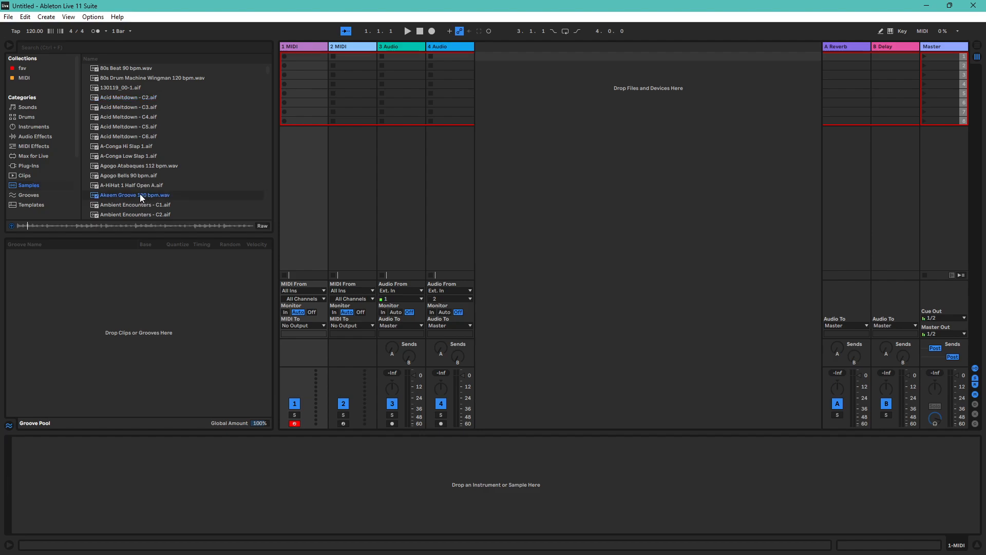
left_click_drag(136, 193, 310, 57)
left_click(309, 57)
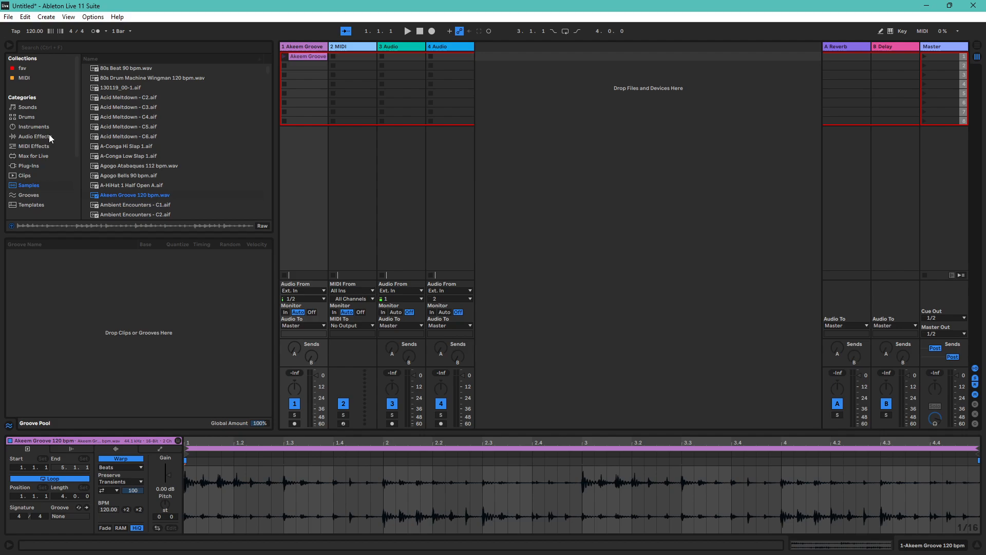
- Add an Audio Effect Rack from the Utilities audio effects to the Akeem Groove track
left_click(35, 136)
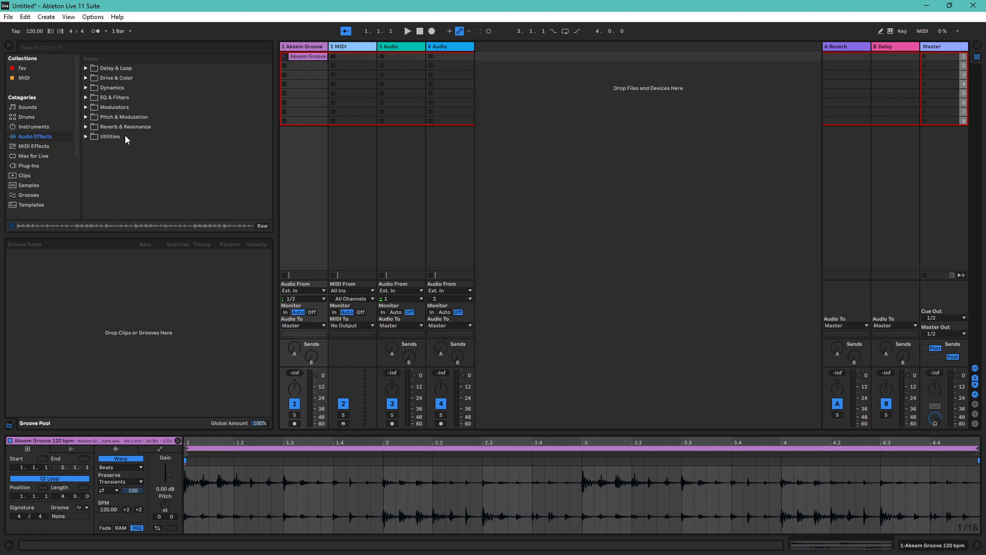
left_click(85, 98)
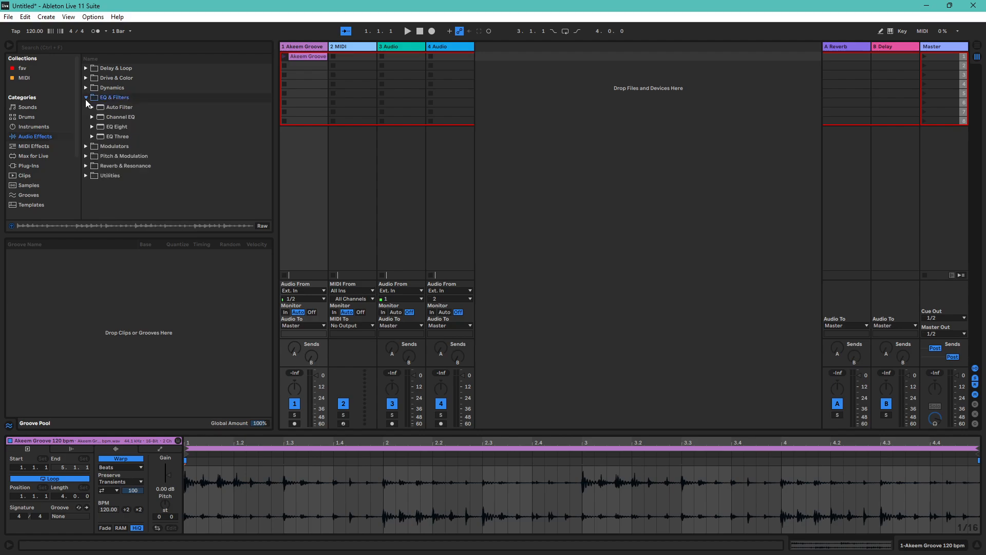
left_click(85, 175)
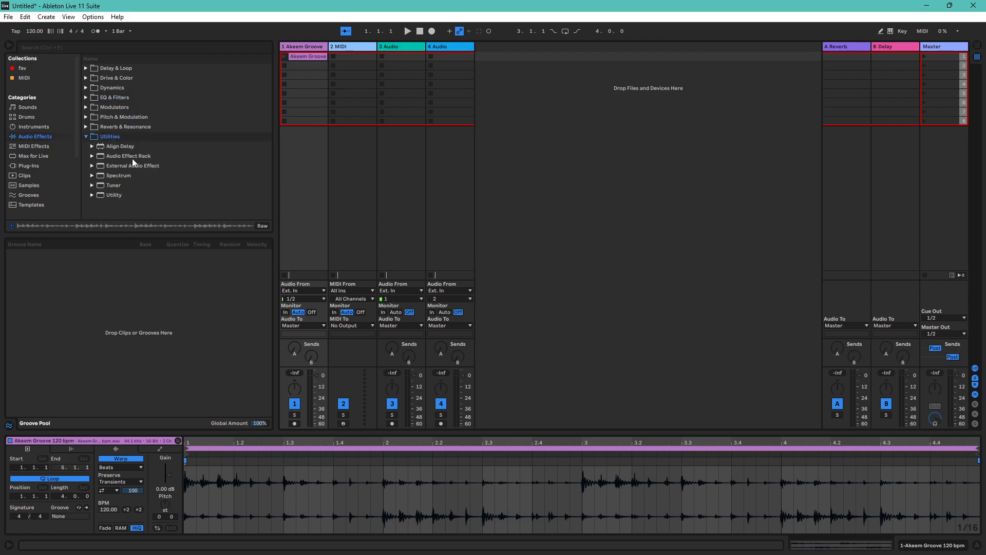
left_click_drag(130, 155, 296, 177)
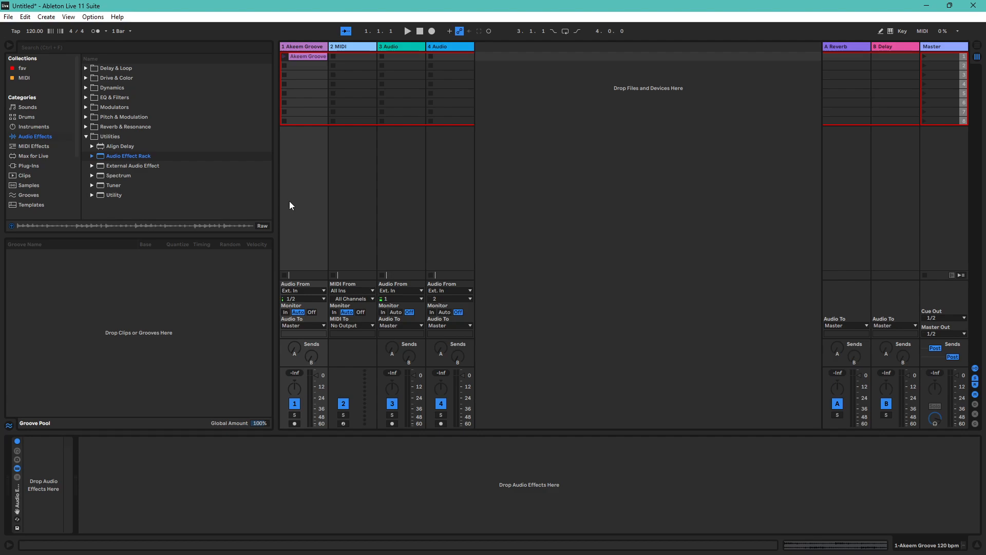
- Show the rack's chain list and audition the Akeem Groove clip through the empty rack
left_click(17, 476)
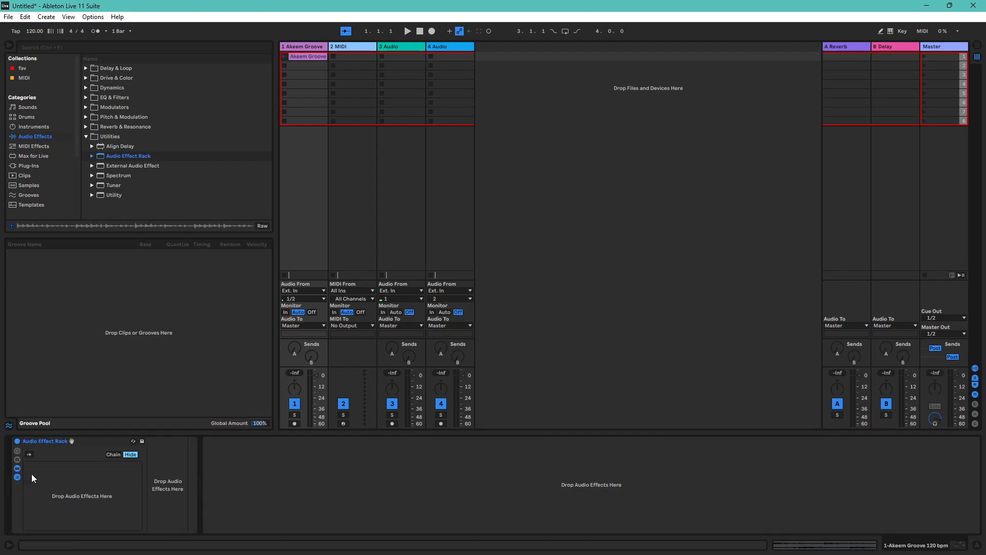
left_click(114, 455)
left_click(130, 454)
left_click(284, 56)
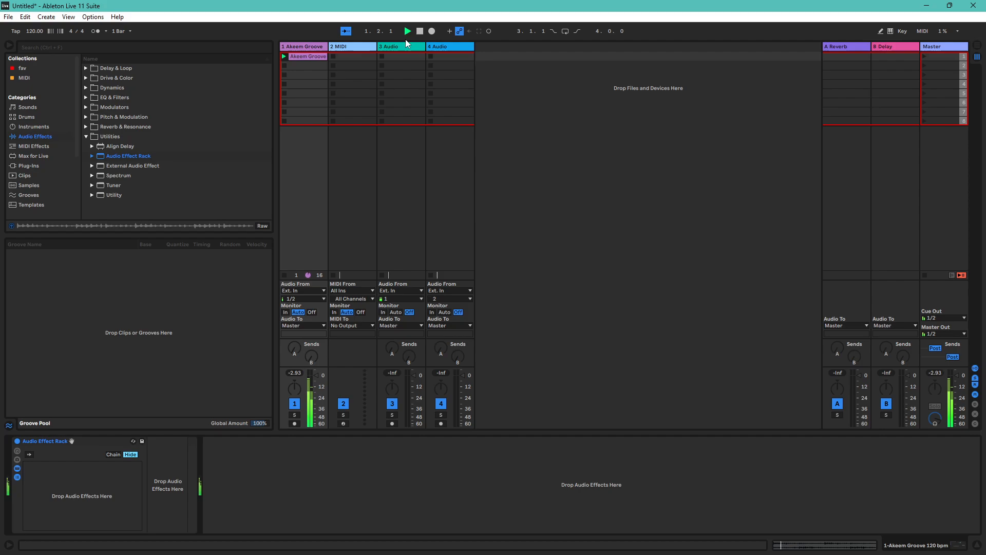
left_click(420, 31)
- Add Grain Delay to the rack as a chain and set its Frequency to 1.00 Hz and Pitch to -36.0
left_click(86, 69)
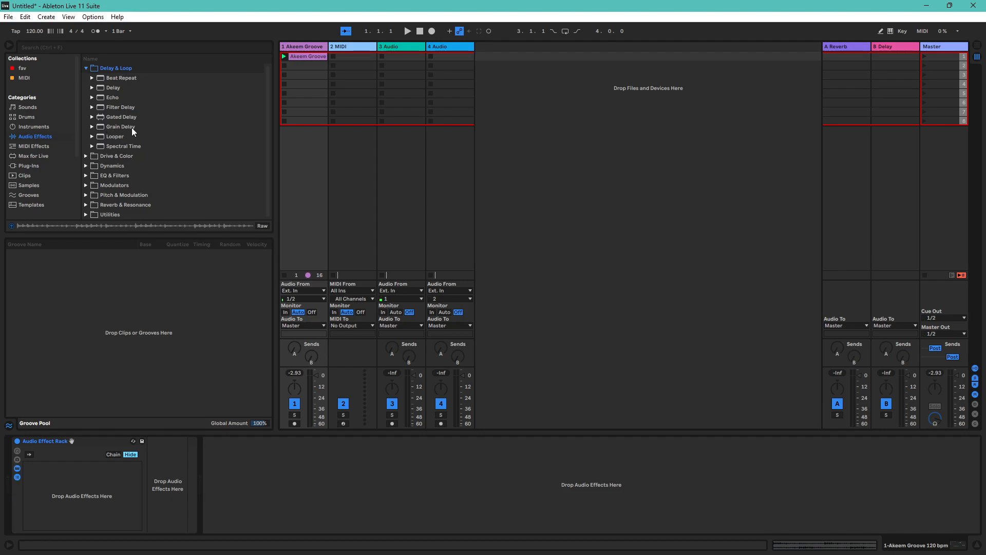
left_click_drag(131, 127, 93, 491)
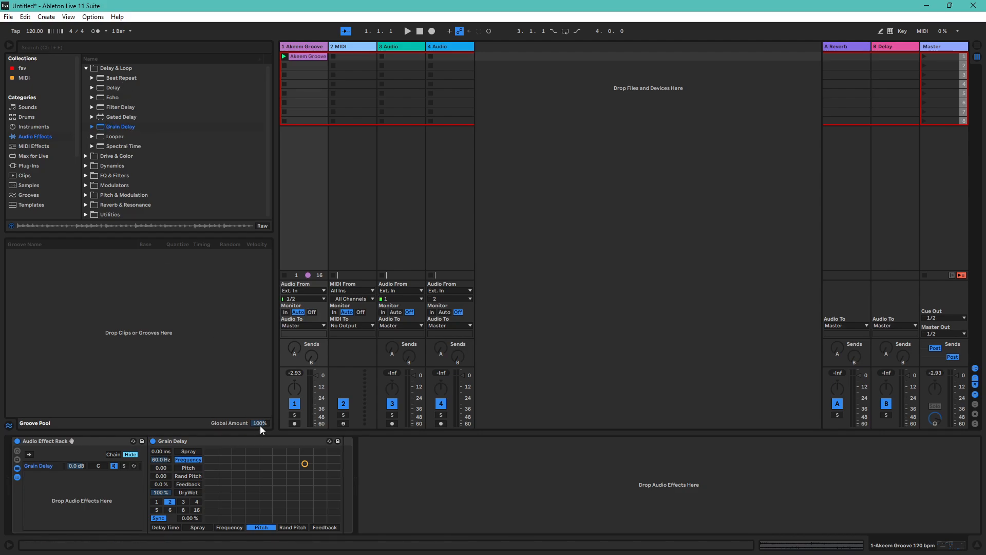
left_click_drag(305, 464, 207, 519)
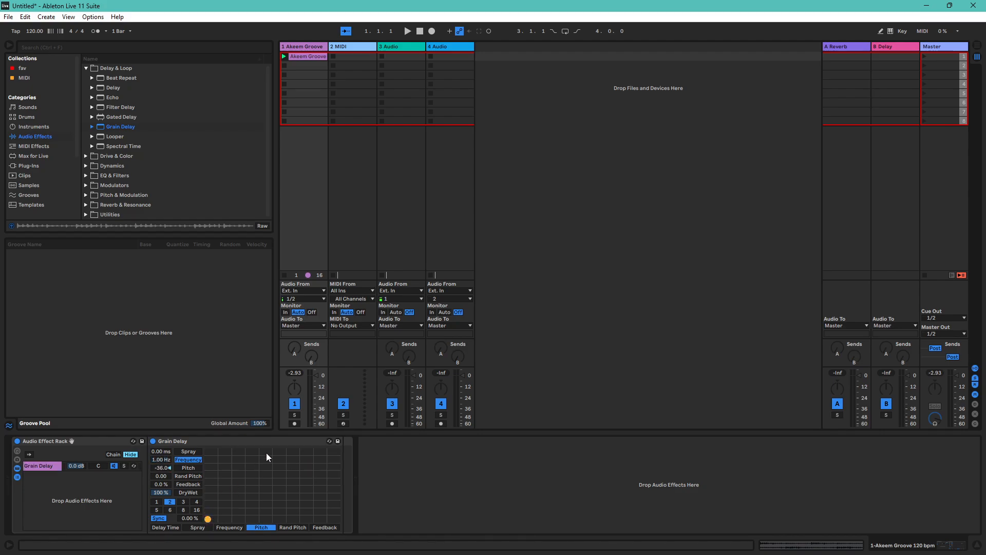
- Play the clip and switch Grain Delay off and back on to compare the sound
key("space")
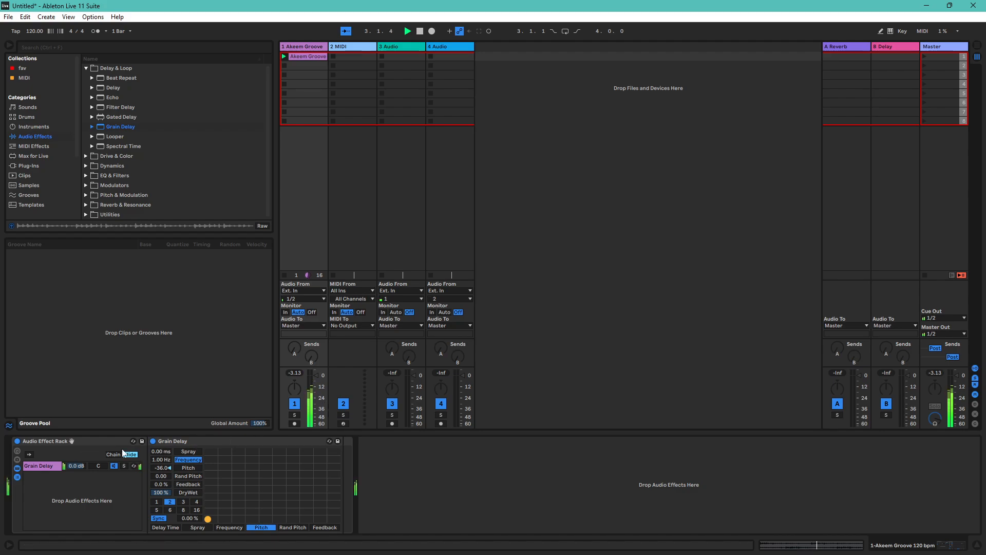
left_click(153, 442)
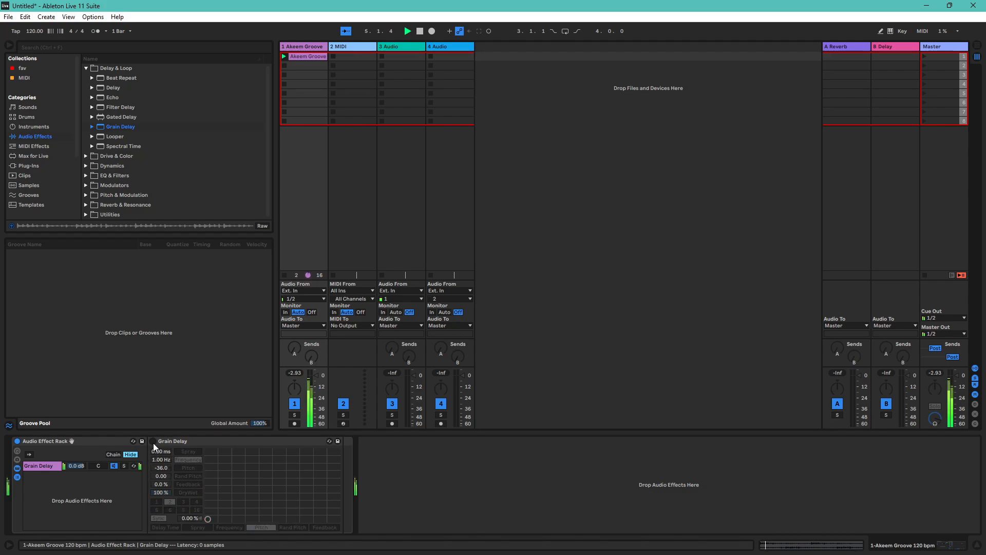
left_click(153, 441)
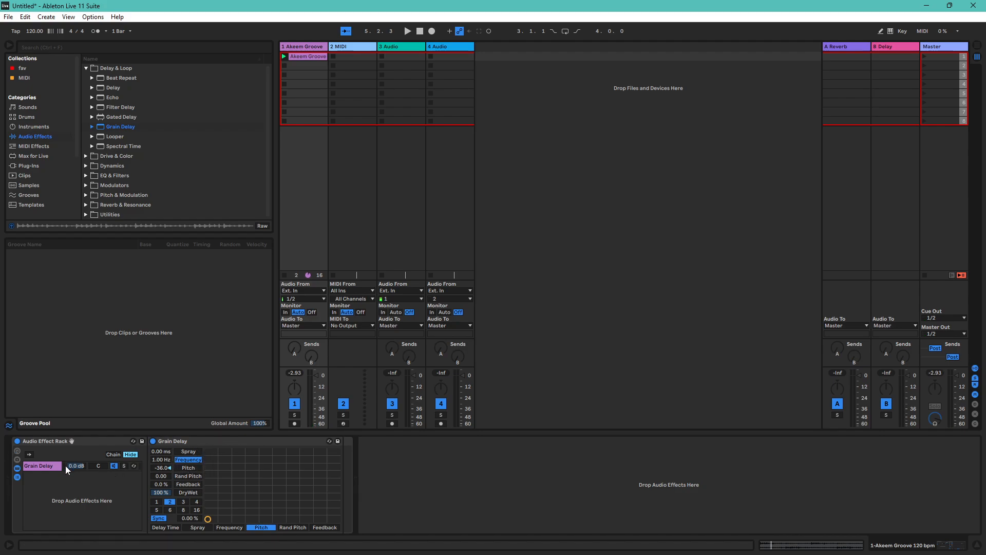
- Add Filter Delay to the Grain Delay chain and move it ahead of Grain Delay
left_click(40, 467)
left_click_drag(125, 108, 48, 464)
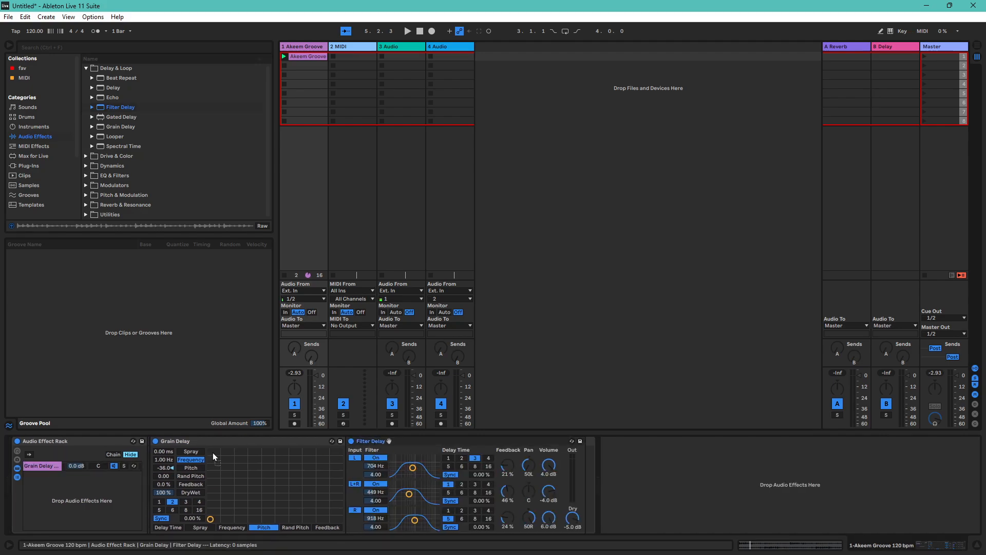
left_click_drag(212, 452, 154, 452)
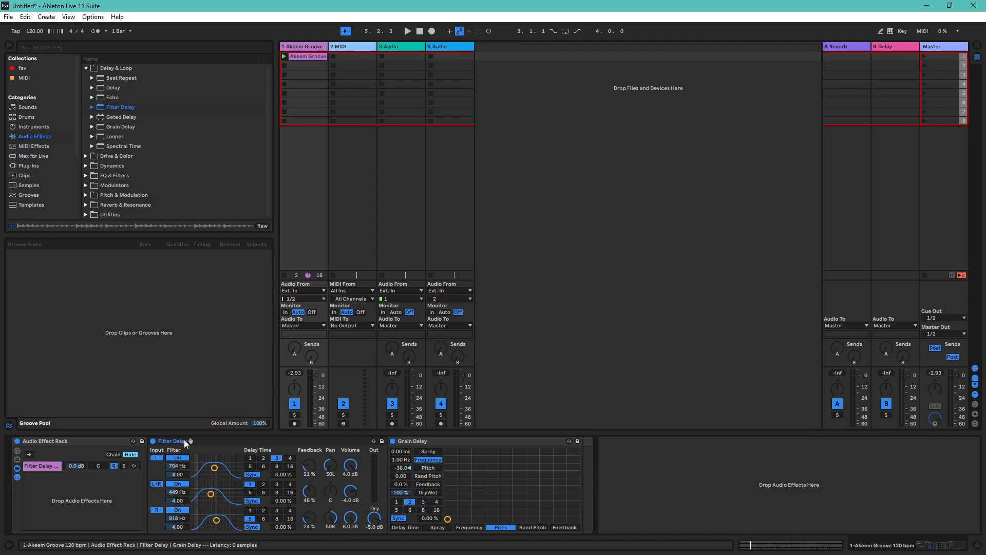
- Undo the reordering of the two delays and the addition of Filter Delay to the chain
left_click(46, 469)
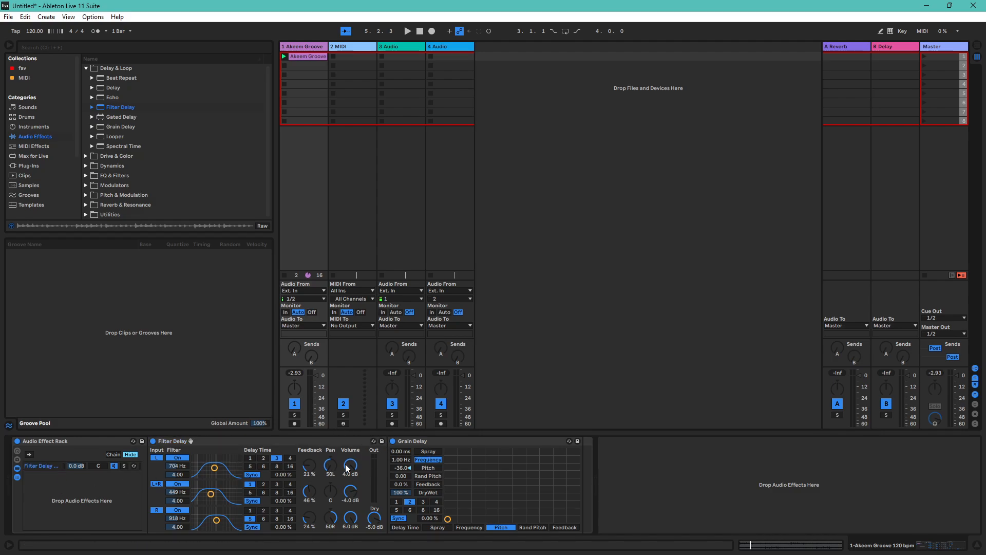
key("ctrl+z")
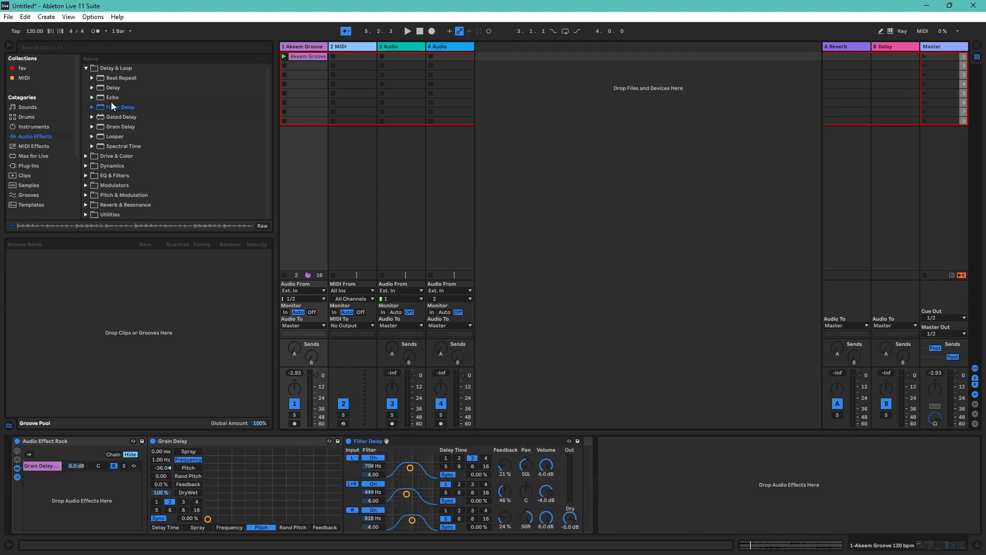
key("ctrl+z")
- Place Filter Delay after the rack on the track and move it into the rack as its own parallel chain
left_click_drag(112, 106, 436, 467)
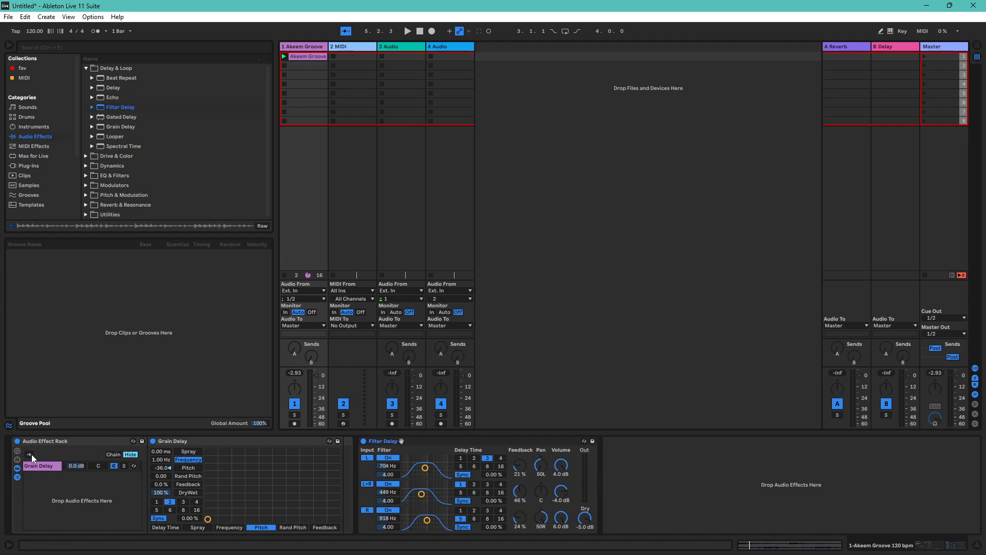
left_click(17, 476)
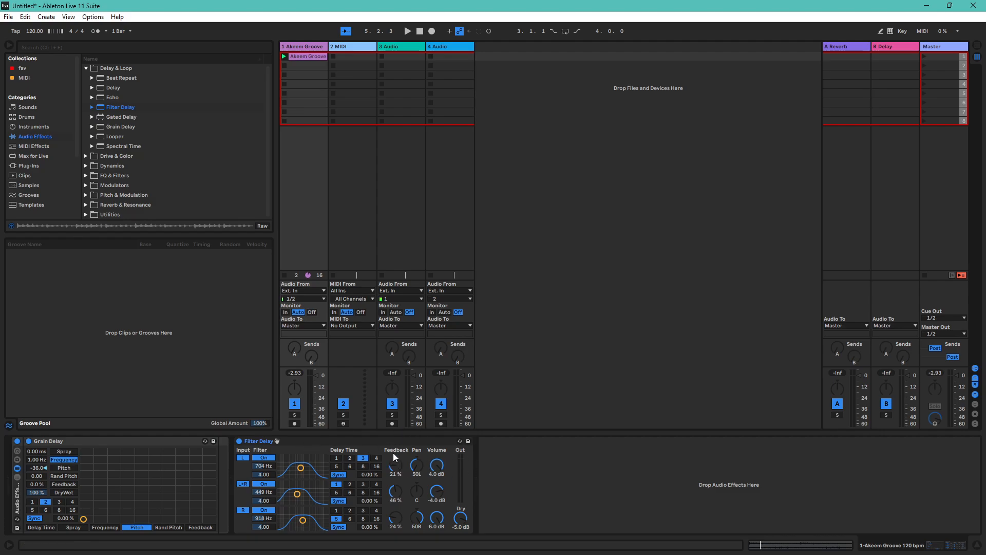
left_click(18, 476)
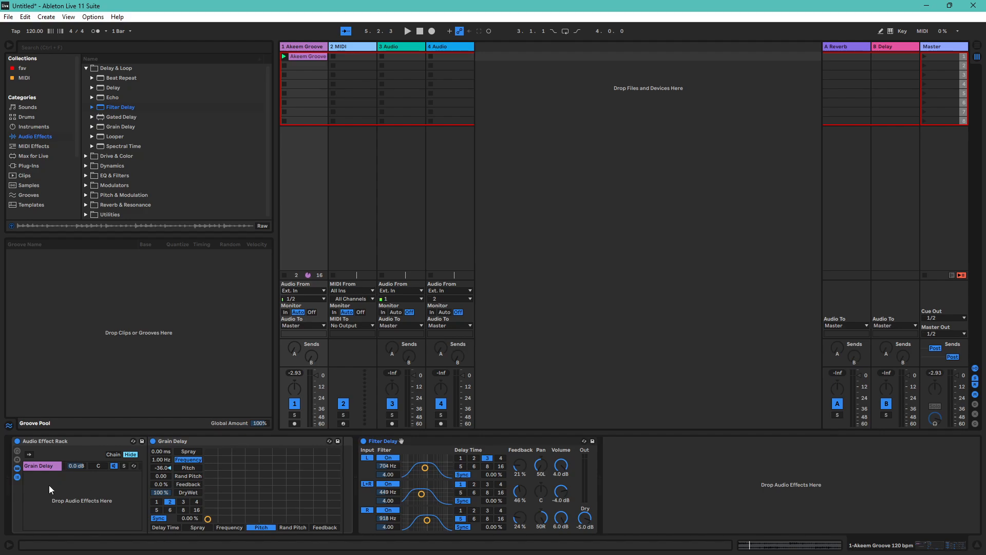
left_click_drag(389, 441, 57, 504)
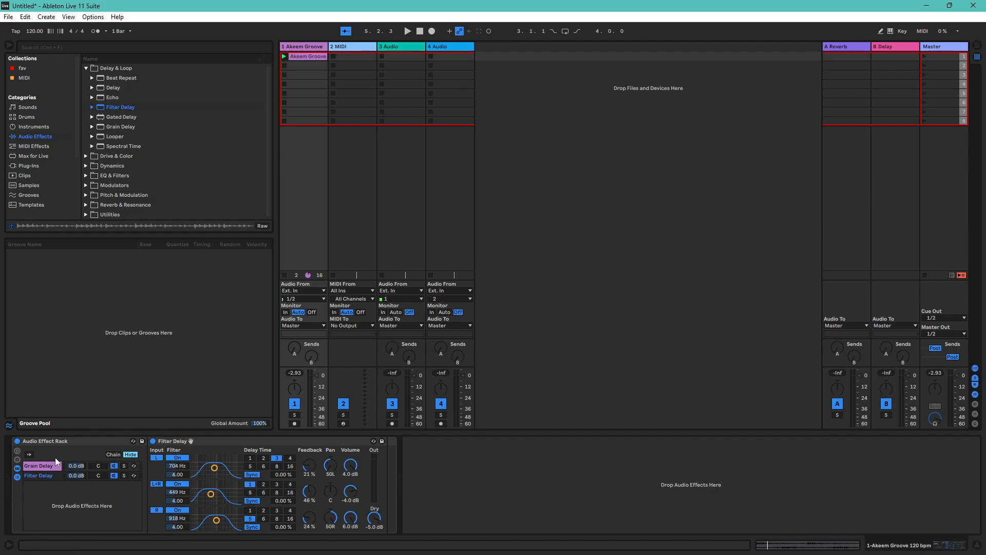
- Delete both the Grain Delay and Filter Delay chains from the rack
left_click(33, 464, "shift")
right_click(33, 464)
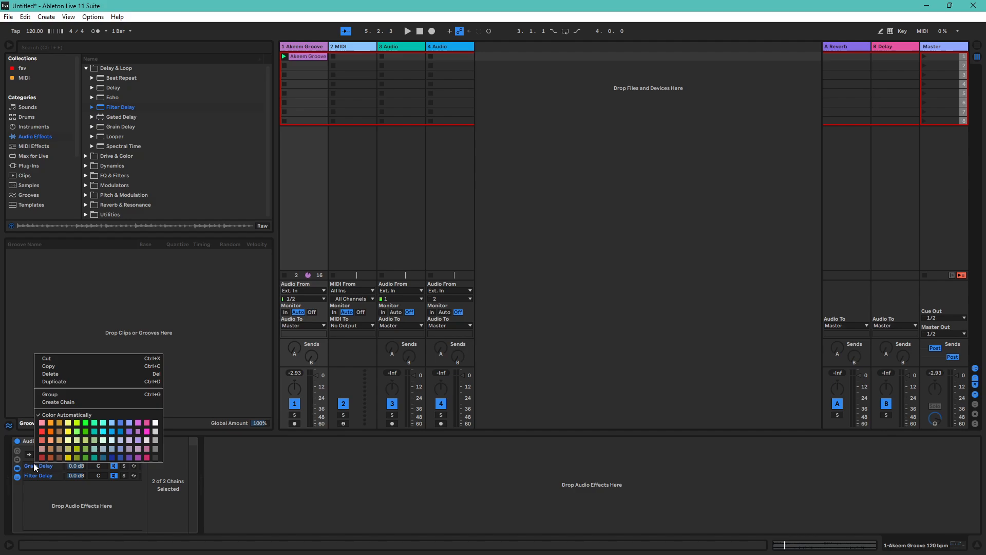
left_click(57, 385)
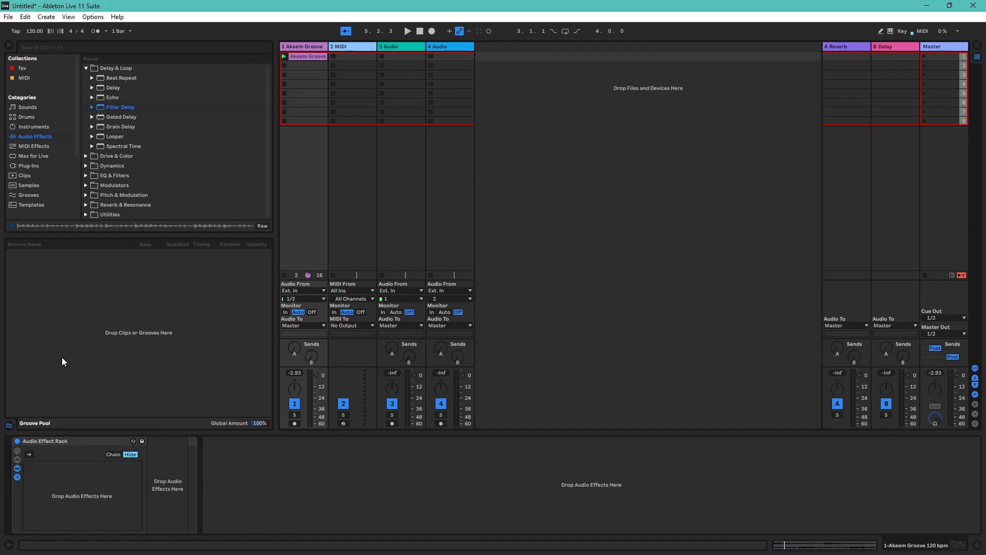
- Add Utility to the empty rack as a chain and briefly audition the clip through it
left_click(86, 214)
left_click_drag(109, 193, 107, 479)
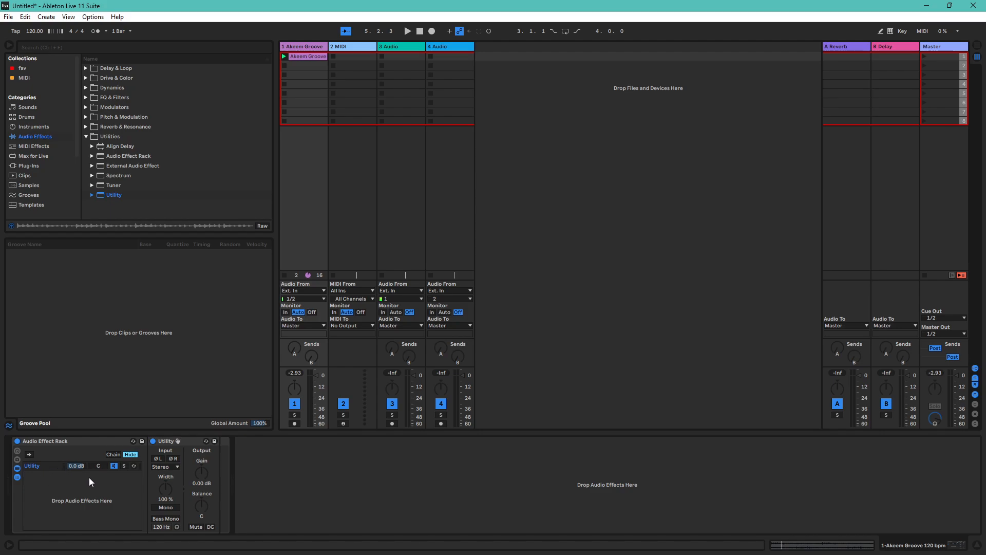
key("space")
key("space")
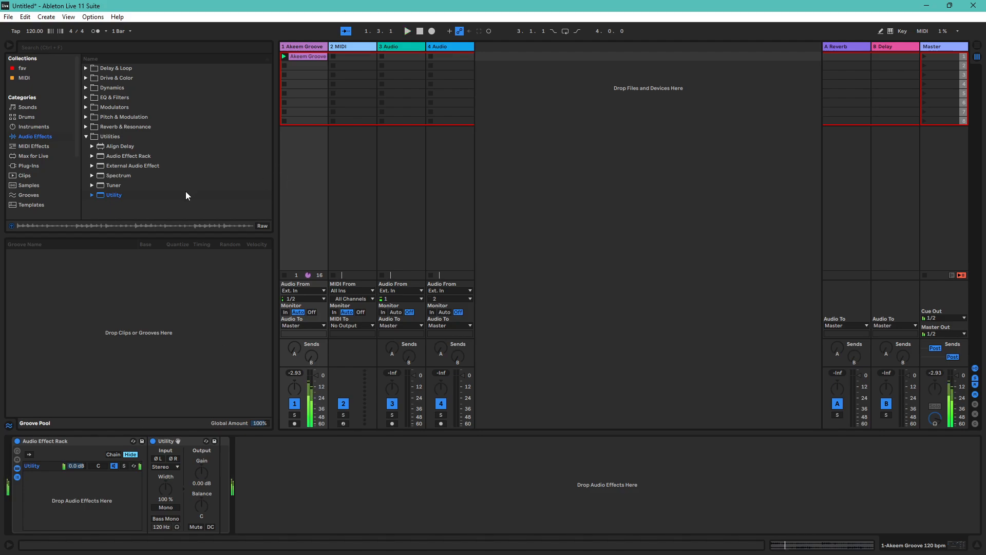
- Add a second Utility as a parallel chain in the rack and play the clip to check the track's level
left_click_drag(113, 195, 80, 498)
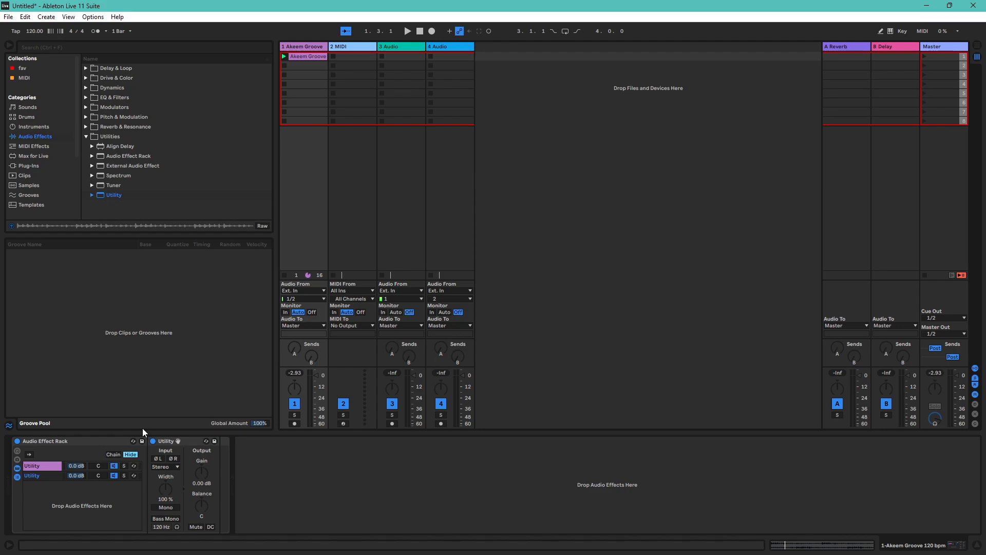
left_click(53, 475)
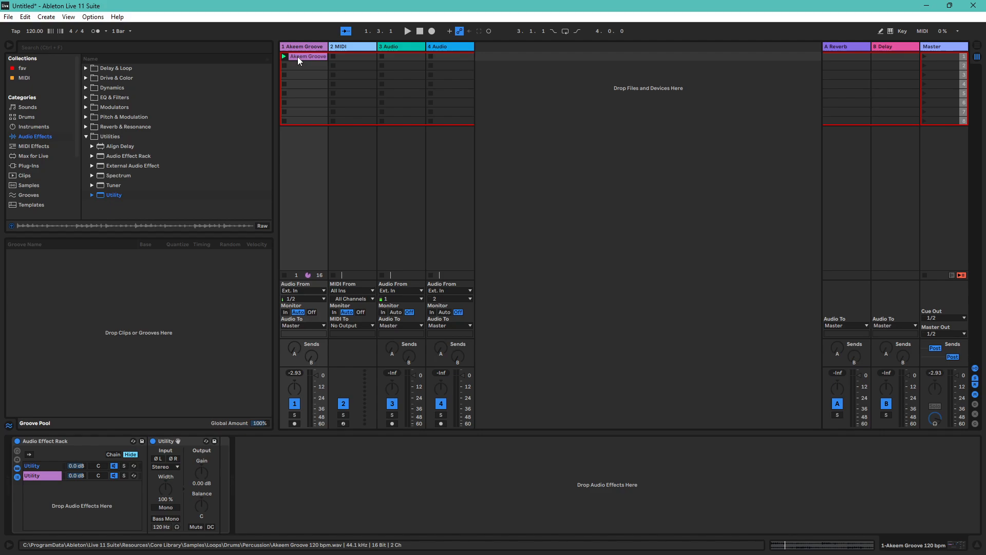
key("space")
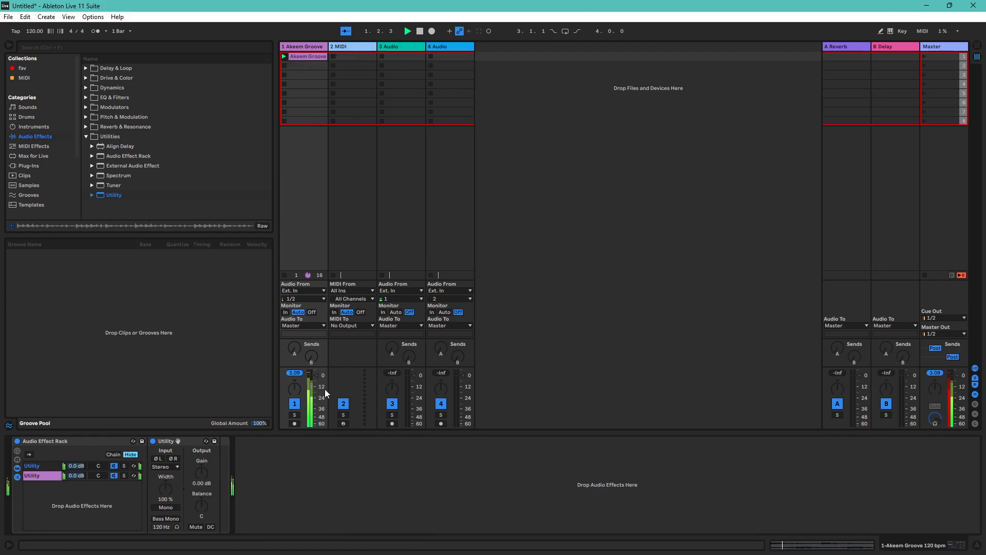
key("space")
- Delete one of the two parallel Utility chains from the rack
right_click(45, 475)
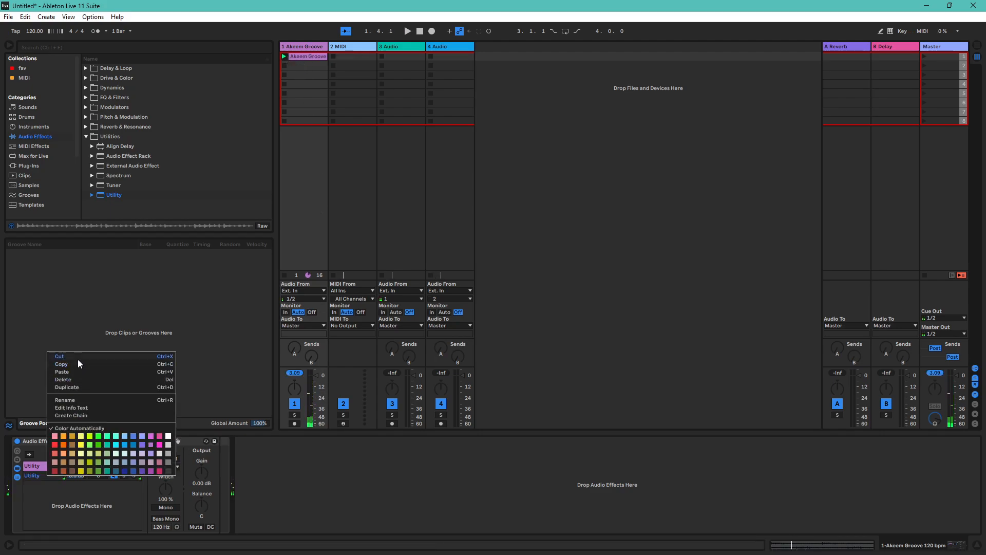
left_click(77, 379)
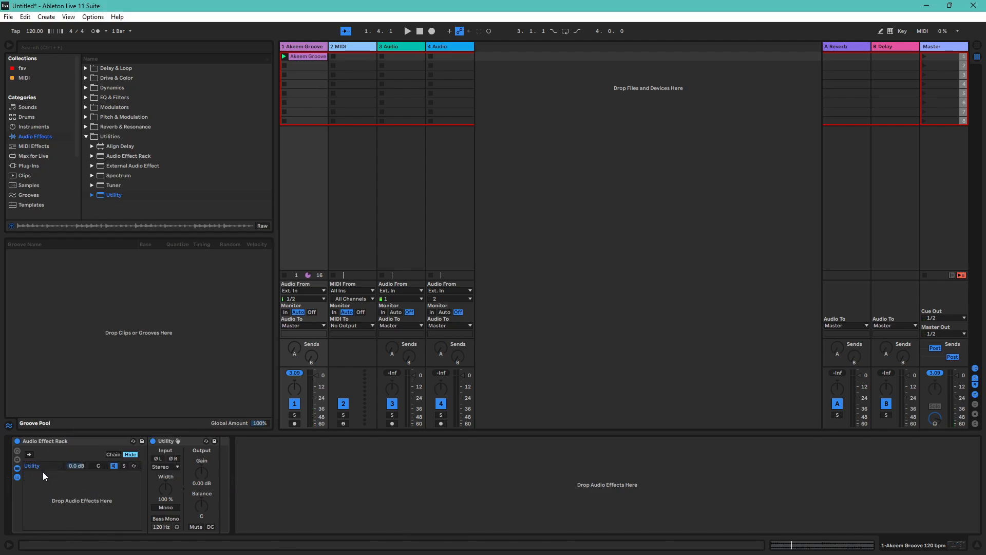
- Hot-swap the Utility device in the rack for an empty Audio Effect Rack and undo the swap
left_click(134, 465)
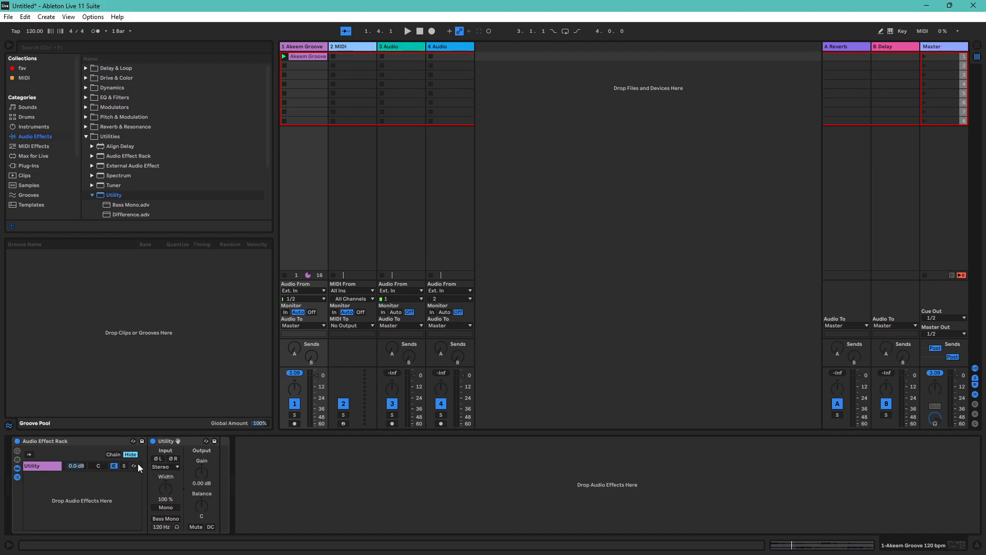
left_click(205, 441)
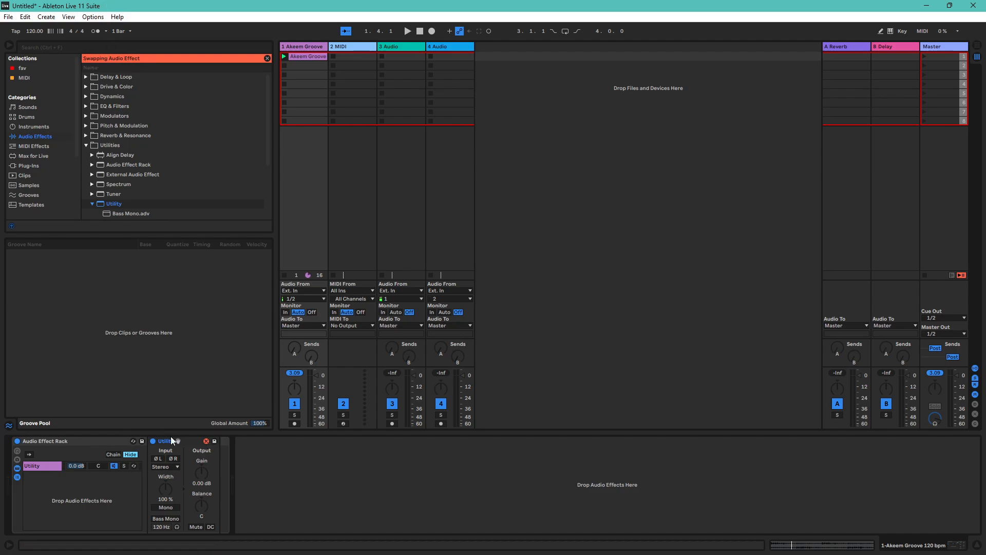
left_click(206, 440)
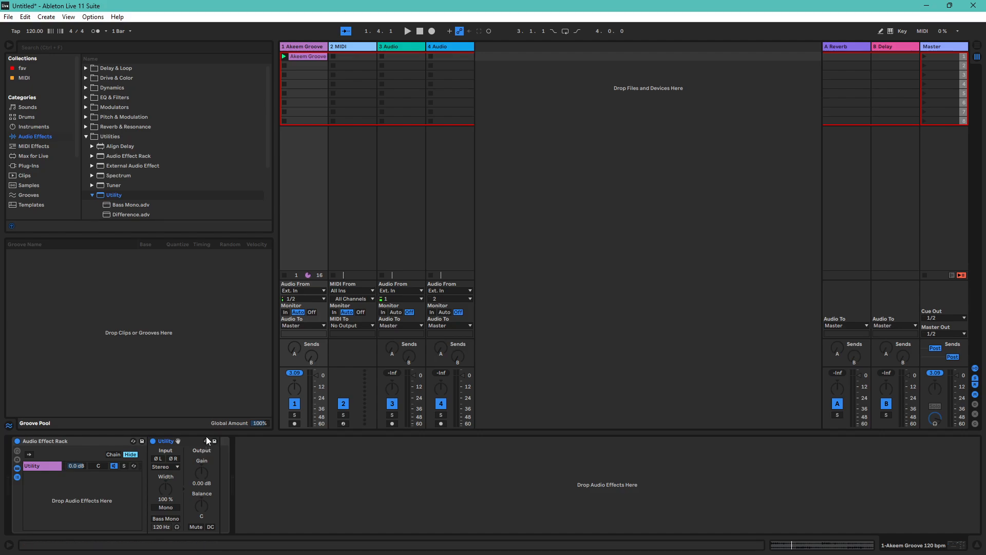
left_click(205, 441)
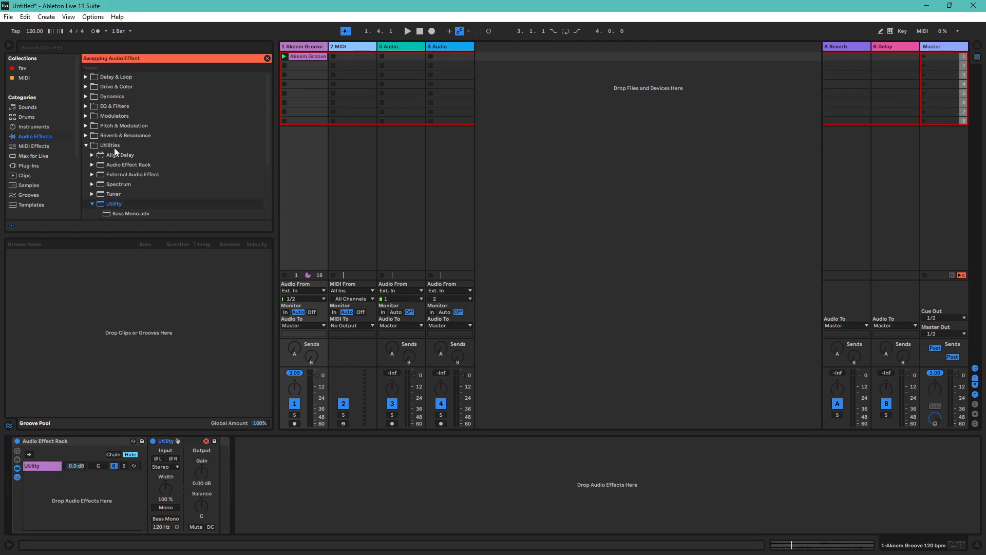
double_click(138, 165)
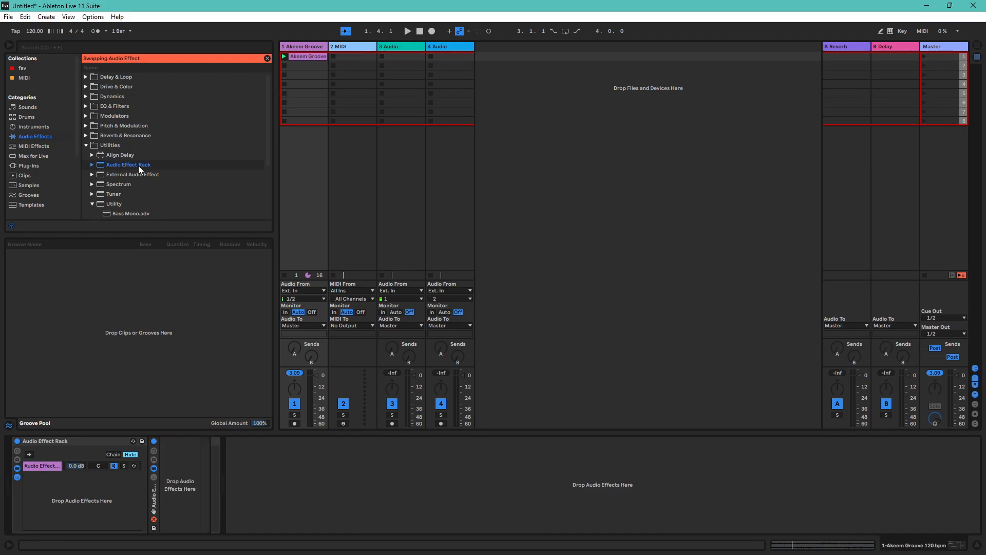
key("ctrl+z")
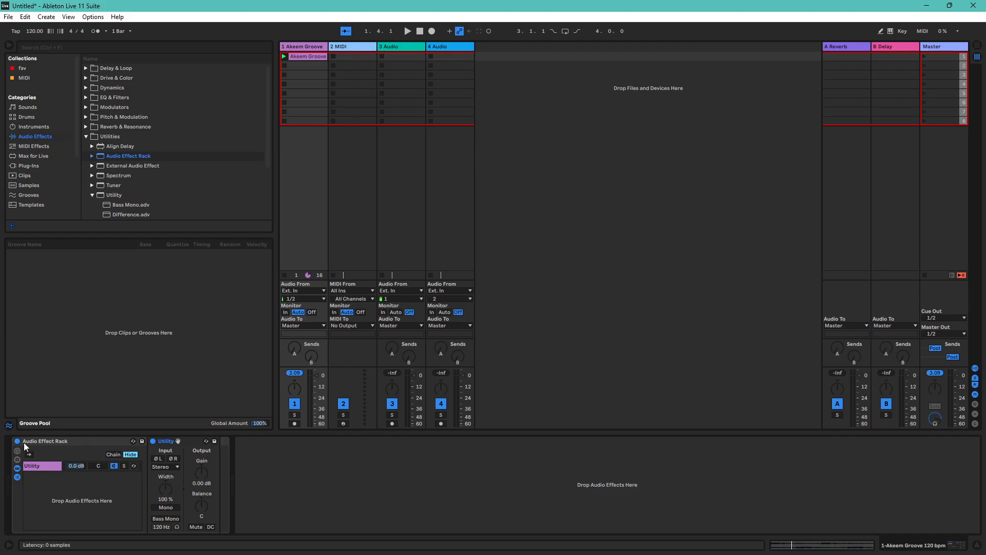
- Enter and leave hot-swap mode for the whole rack, and briefly view its chain select editor
left_click(133, 441)
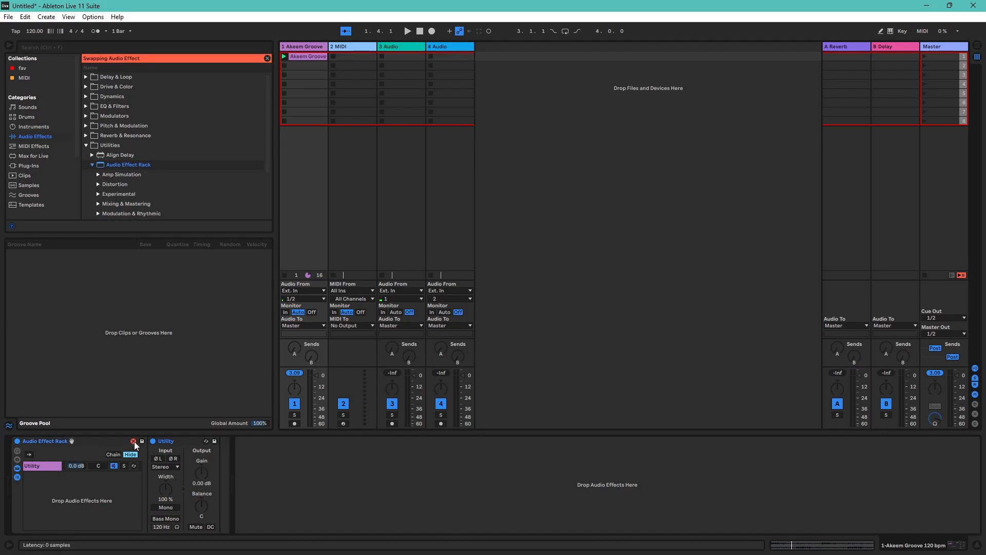
left_click(132, 441)
left_click(118, 454)
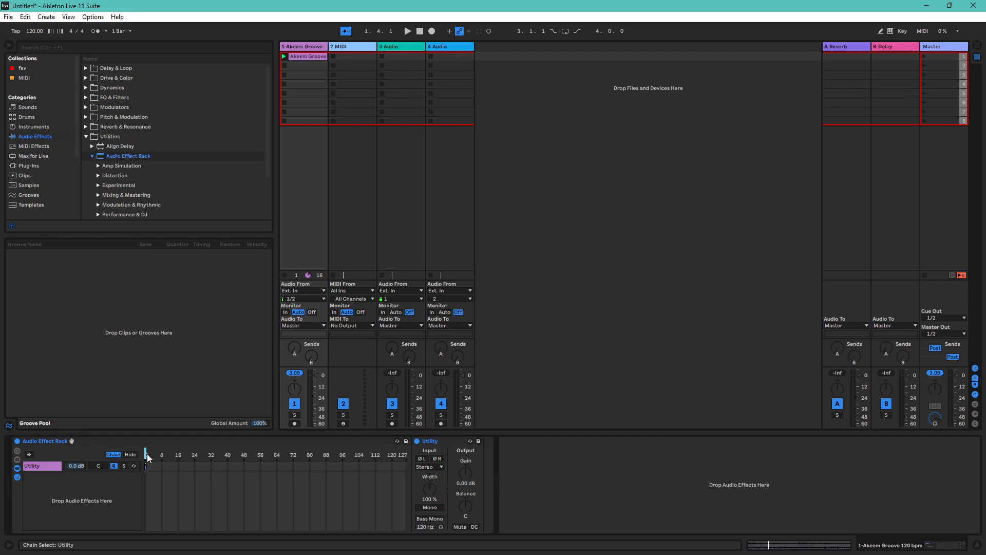
left_click_drag(146, 466, 240, 467)
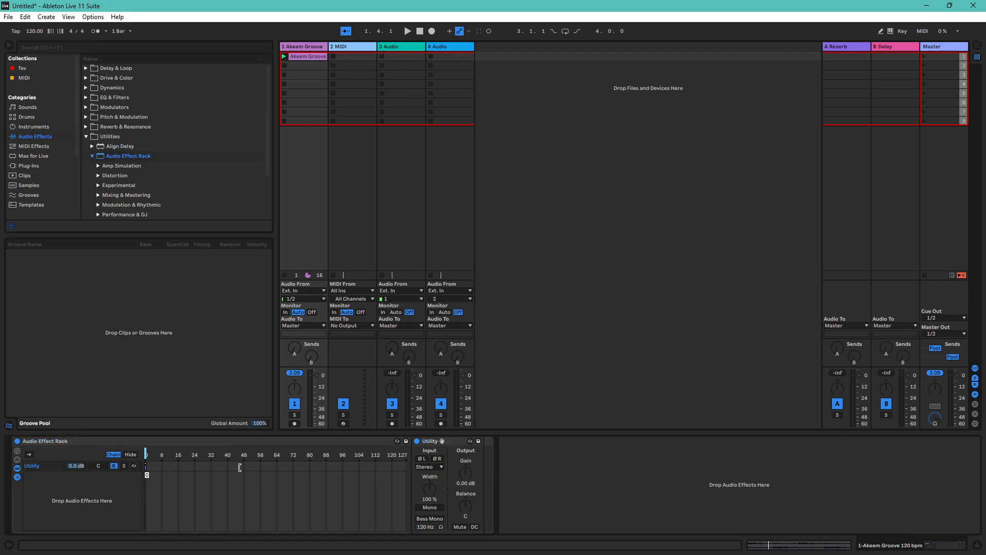
left_click(132, 455)
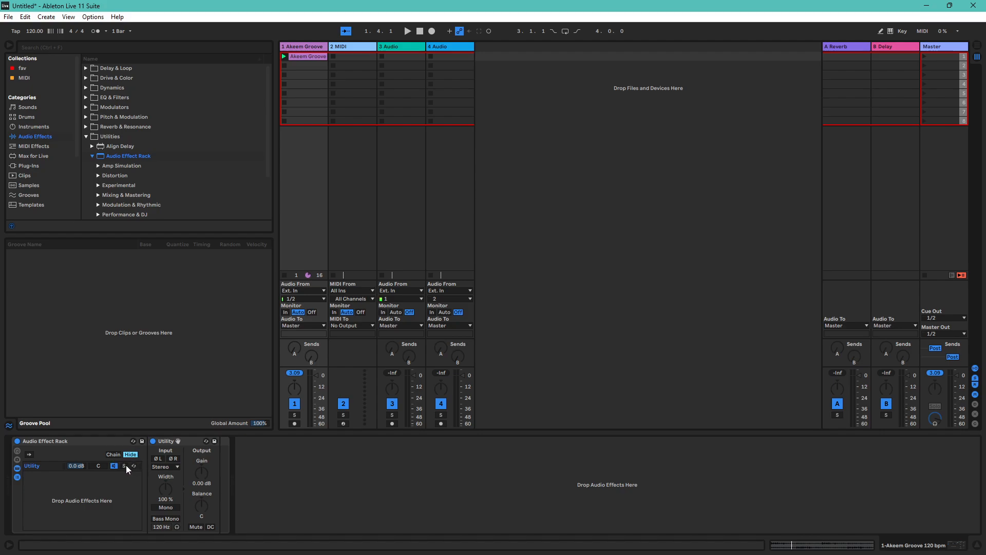
- Toggle solo on and off for the rack's Utility chain
left_click(125, 465)
left_click(125, 465)
left_click(125, 466)
left_click(126, 466)
- Duplicate the Akeem Groove track, undo the duplication, and reselect the original track
left_click(313, 47)
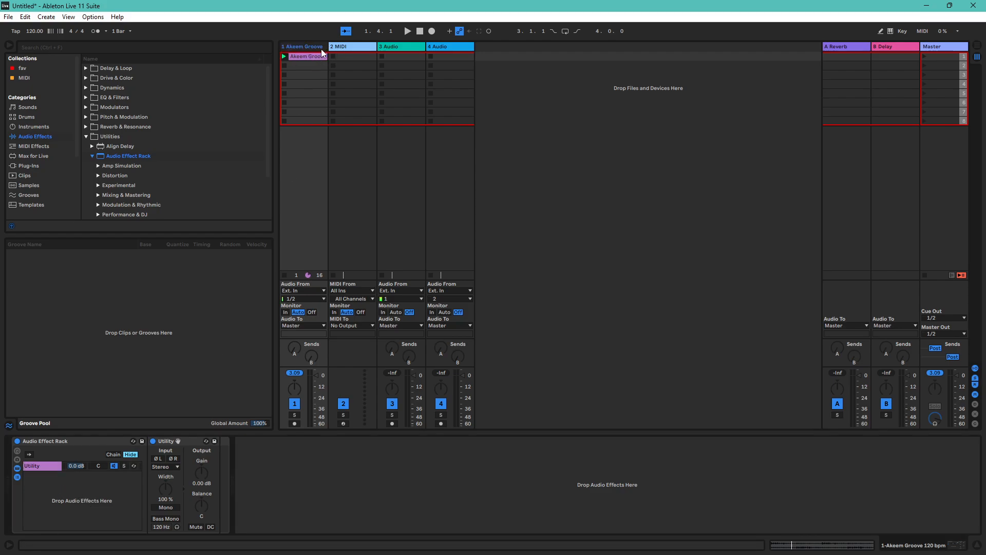
key("ctrl+d")
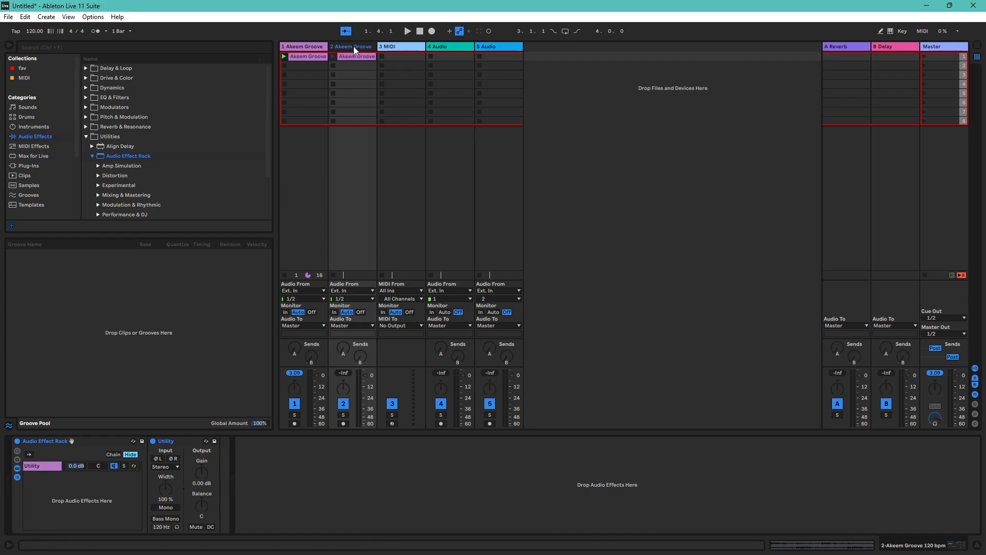
key("ctrl+z")
left_click(32, 483)
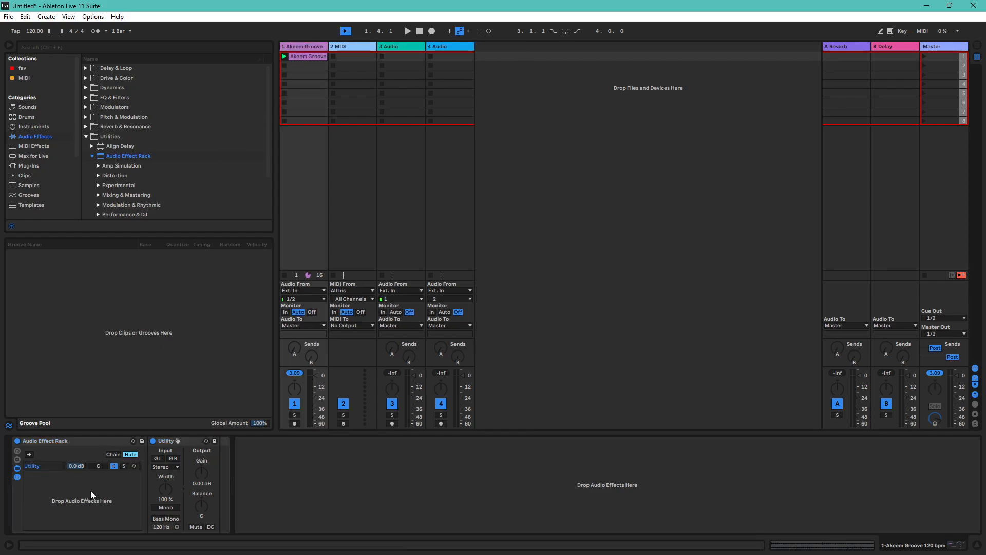
left_click(309, 44)
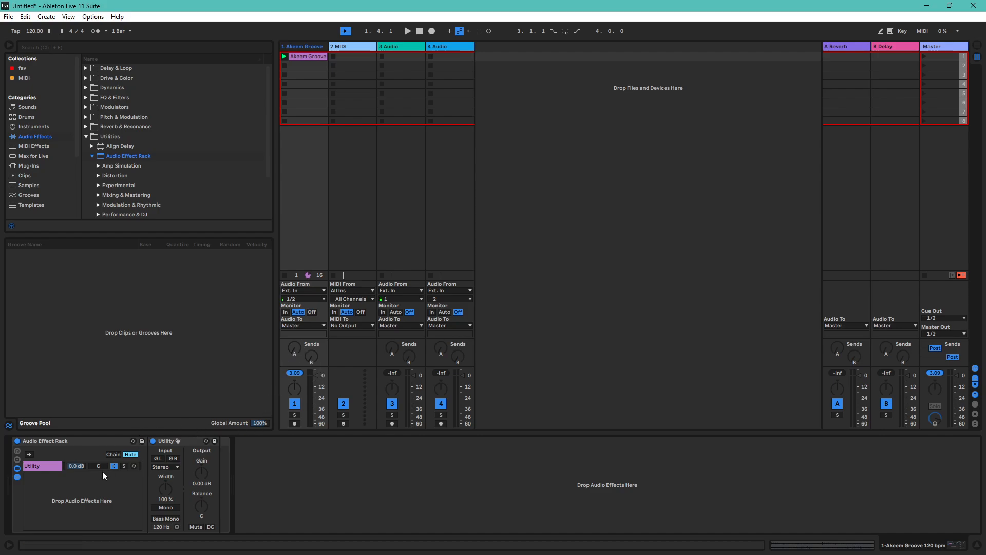
- Solo and unsolo the Utility chain, and deactivate and reactivate the Akeem Groove track
left_click(123, 464)
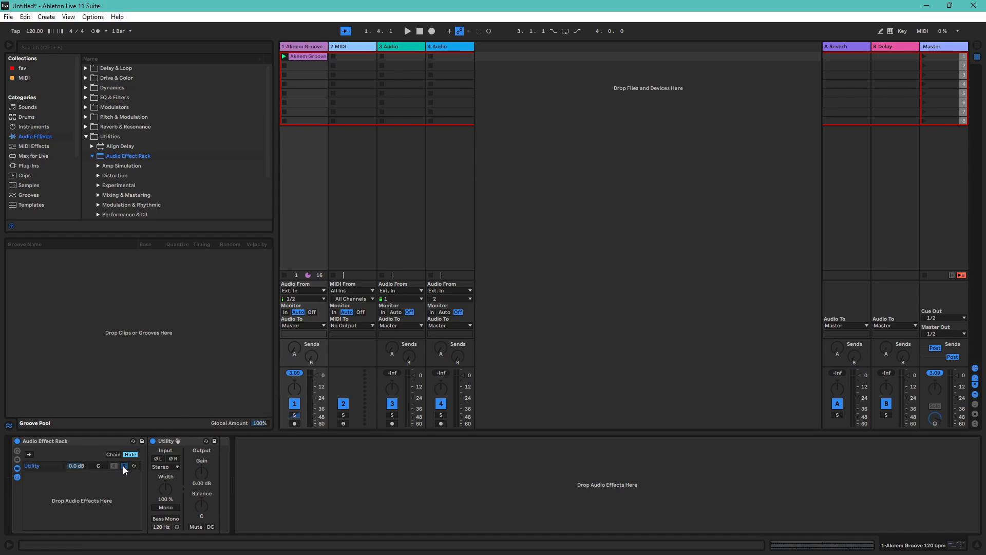
left_click(123, 465)
left_click(295, 404)
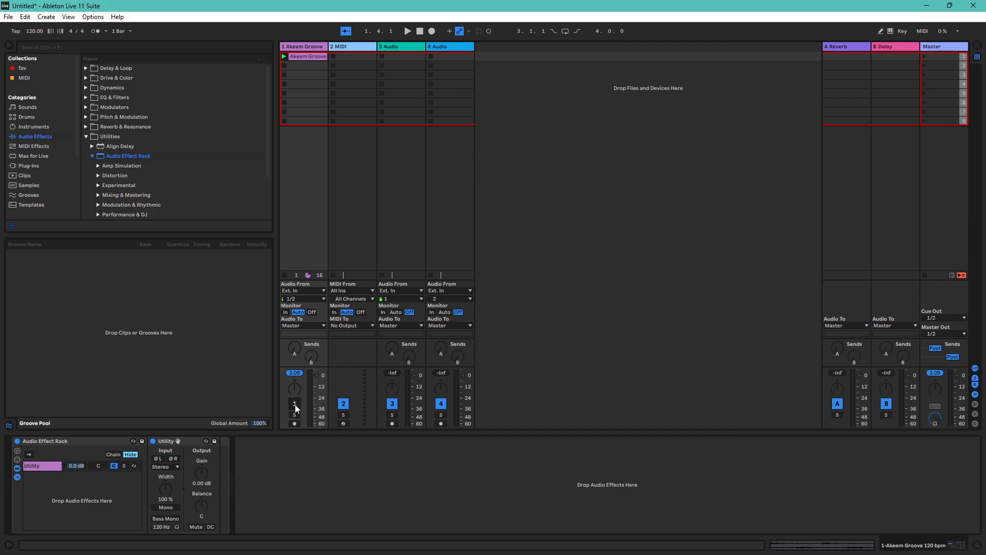
left_click(295, 405)
- Pan the Akeem Groove track and the rack's Utility chain away from centre, resetting each to centre
mouse_move(297, 392)
left_mouse_down()
mouse_move(297, 411)
mouse_move(297, 372)
left_mouse_up()
double_click(298, 391)
left_click_drag(100, 464, 100, 442)
double_click(100, 466)
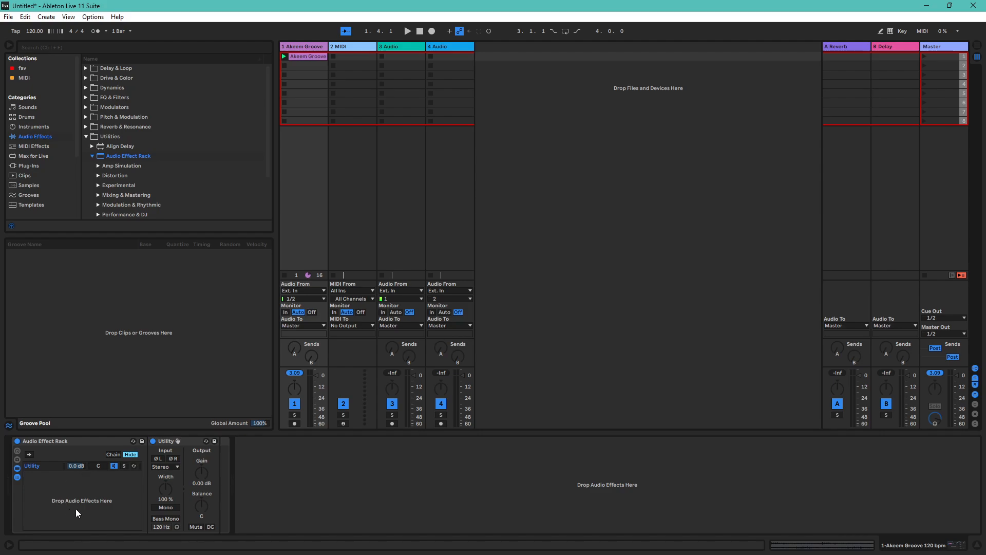
- Lower the Utility chain's volume to about -16.2 dB, vary it once more, and reset it to 0 dB
left_click_drag(73, 465, 72, 506)
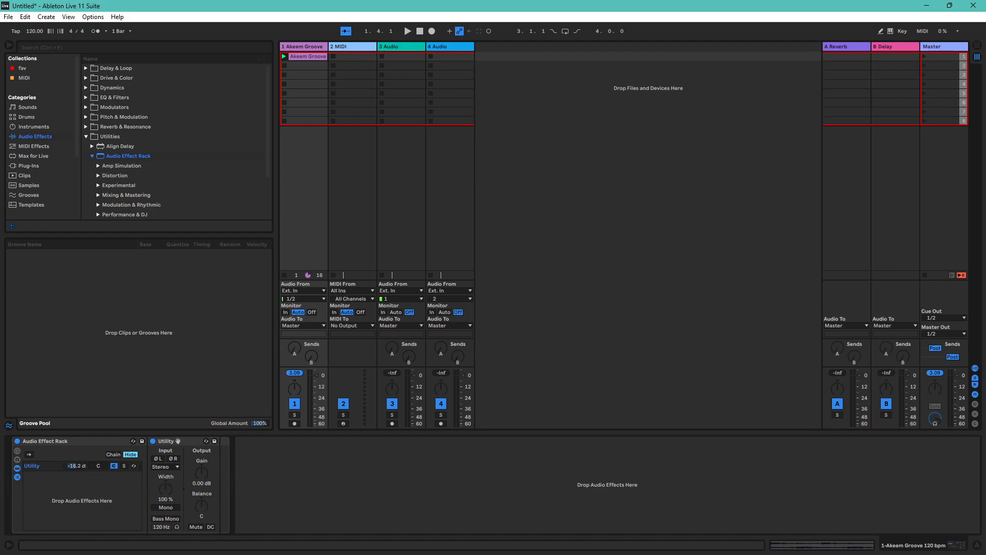
double_click(77, 466)
mouse_move(77, 465)
left_mouse_down()
mouse_move(77, 493)
mouse_move(87, 465)
left_mouse_up()
double_click(80, 467)
- Add Grain Delay to the rack as a parallel chain, with Frequency at 1.00 Hz and Pitch at -36
left_click(86, 68)
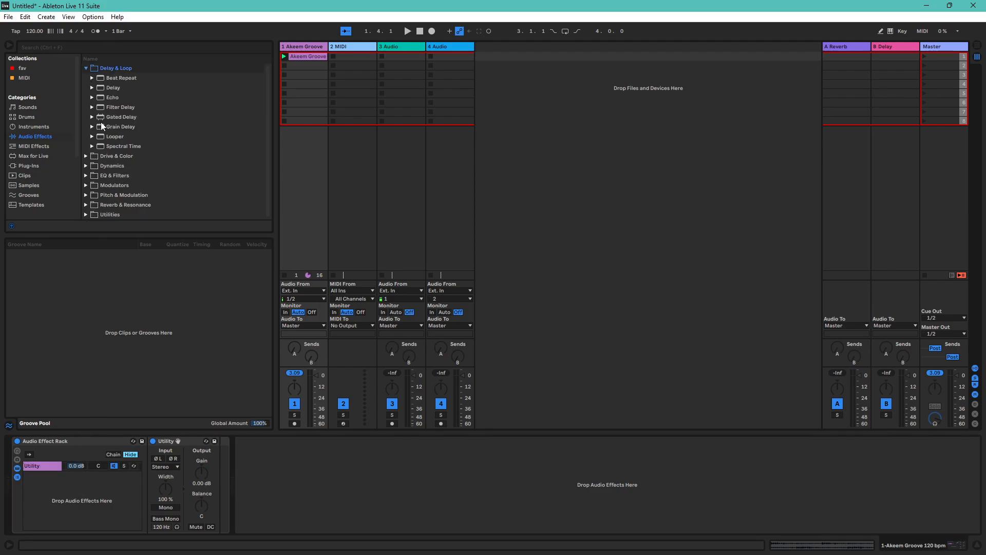
left_click_drag(112, 128, 99, 489)
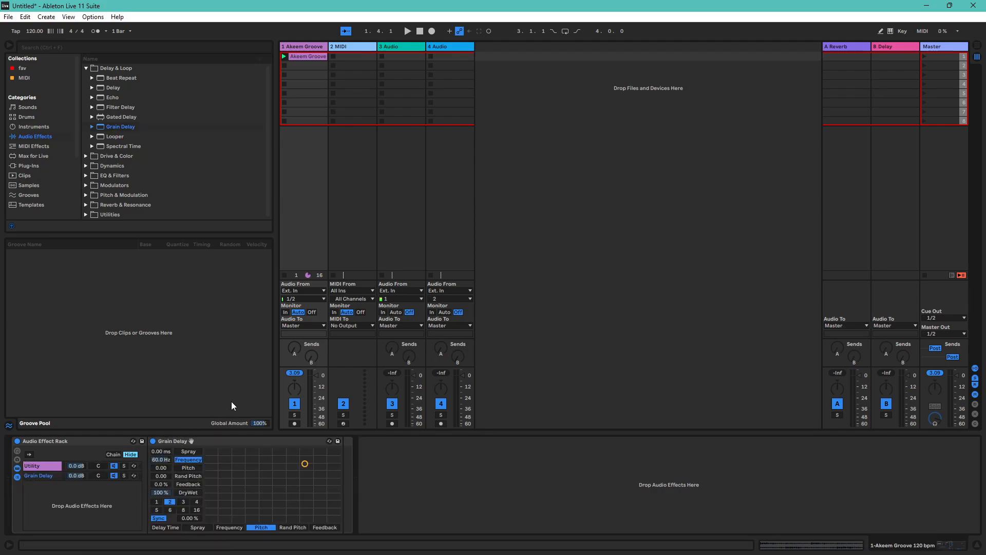
left_click_drag(305, 464, 207, 518)
- Play the loop and switch the Grain Delay chain off and on to compare the parallel signals
key("space")
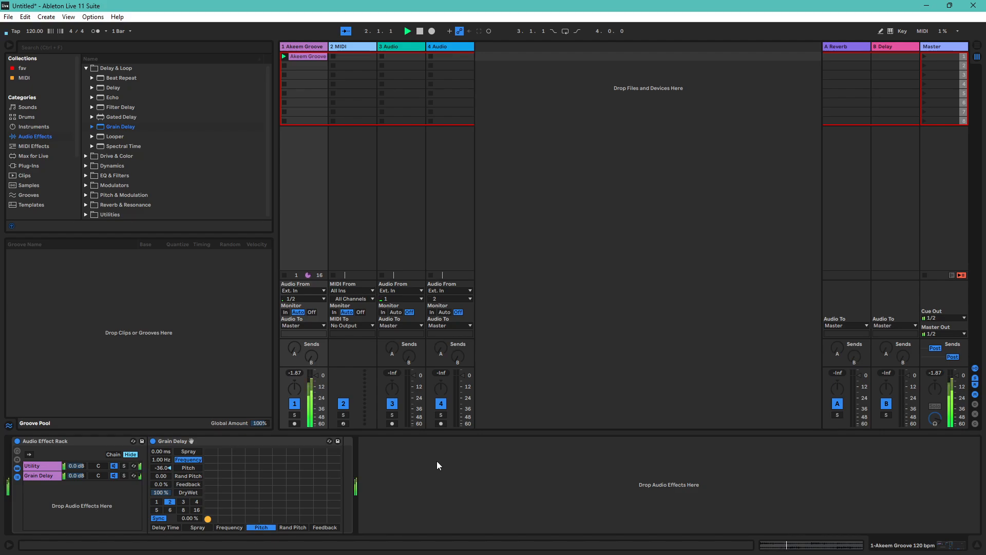
left_click(114, 476)
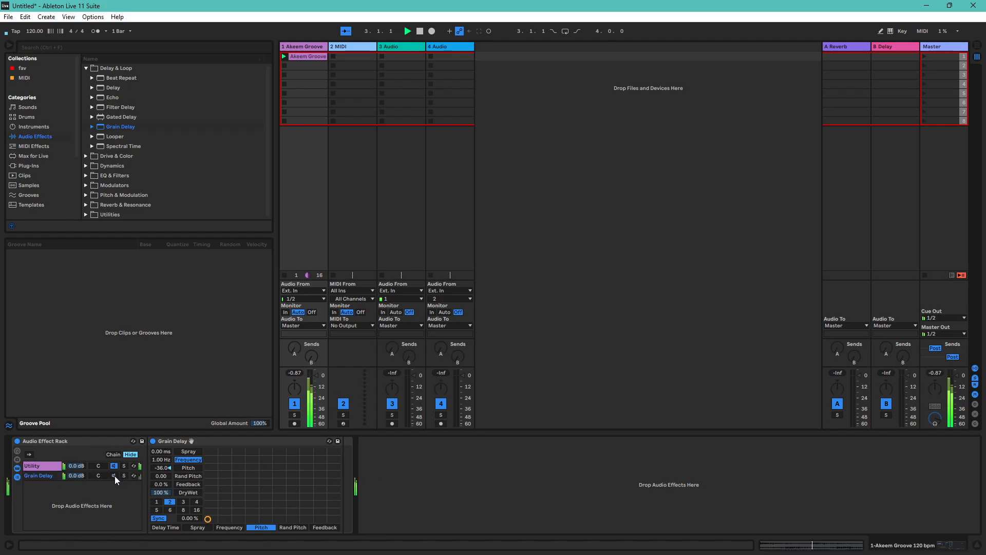
left_click(113, 476)
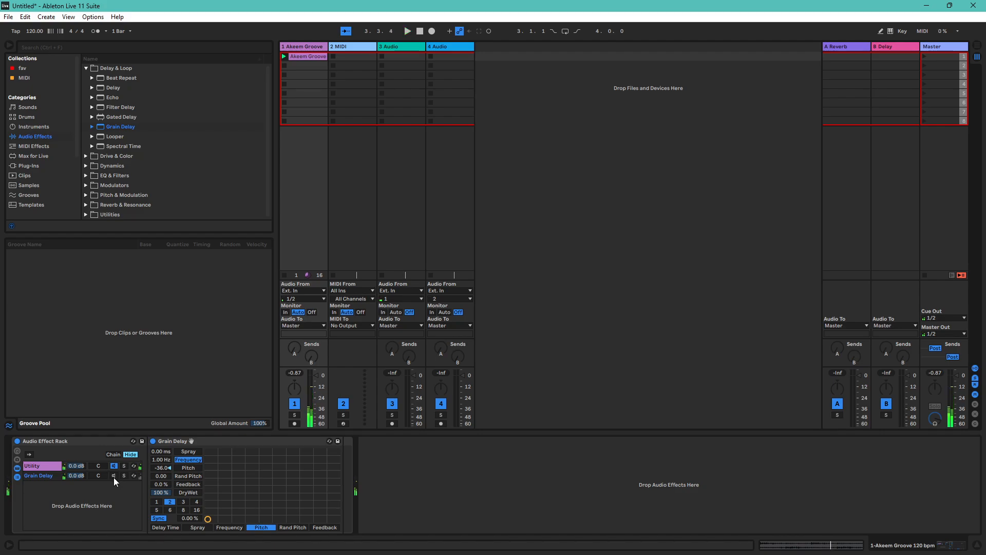
- Lower the Utility chain's volume to about -18.4 dB and start playback to hear the blend
left_click(76, 467)
left_click_drag(75, 465, 76, 479)
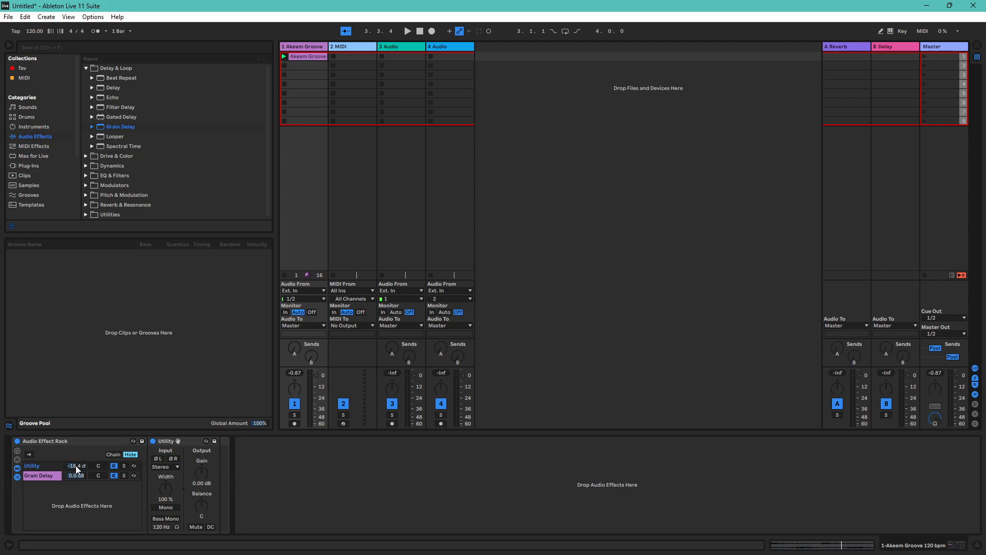
key("space")
- Adjust Grain Delay to about 11.4 Hz Frequency and -7.81 Pitch, and view each chain's devices in turn
left_click(72, 476)
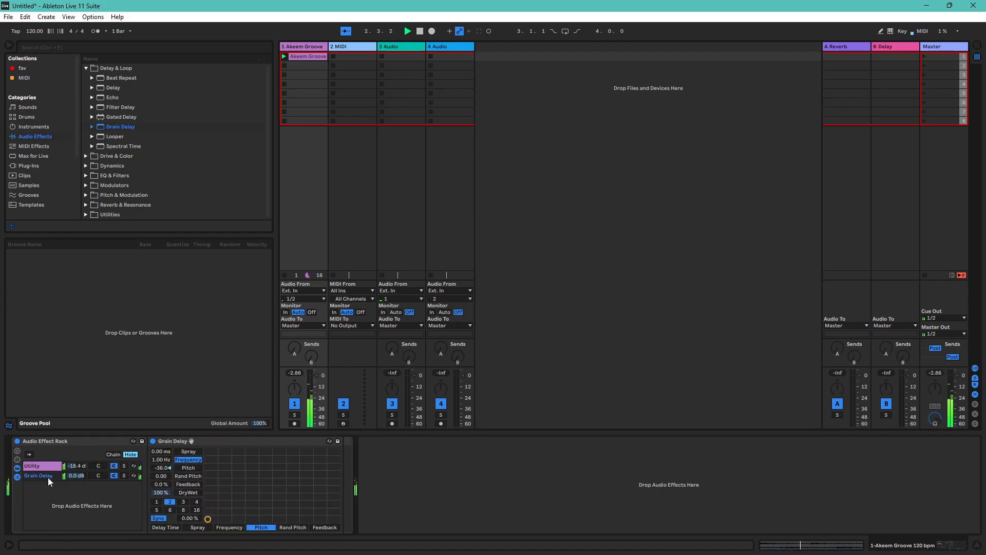
left_click_drag(209, 517, 284, 486)
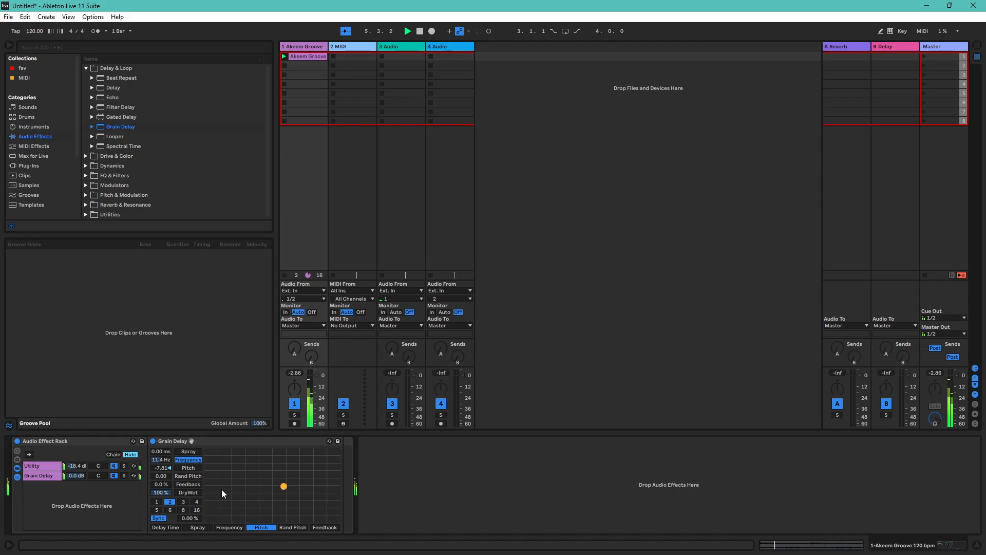
left_click(47, 466)
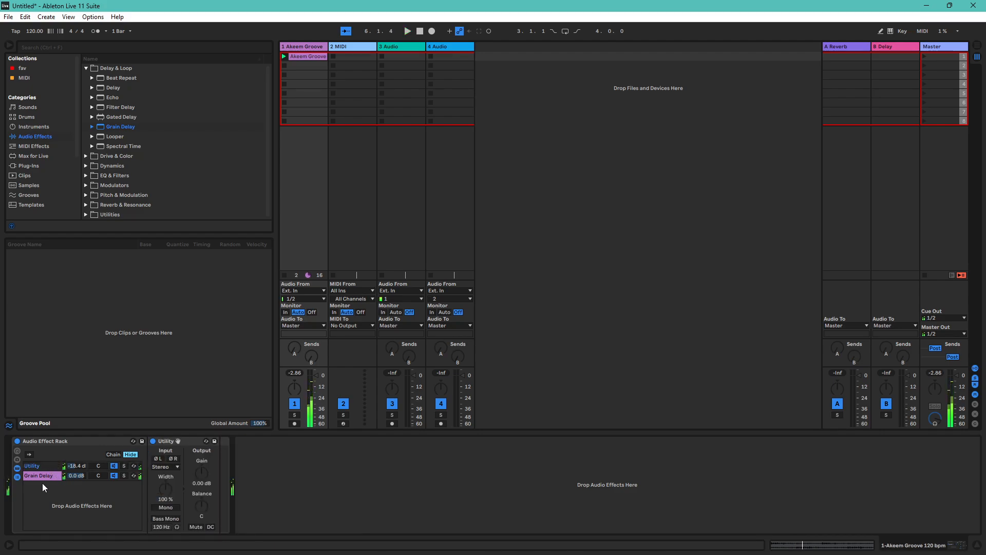
left_click(44, 475)
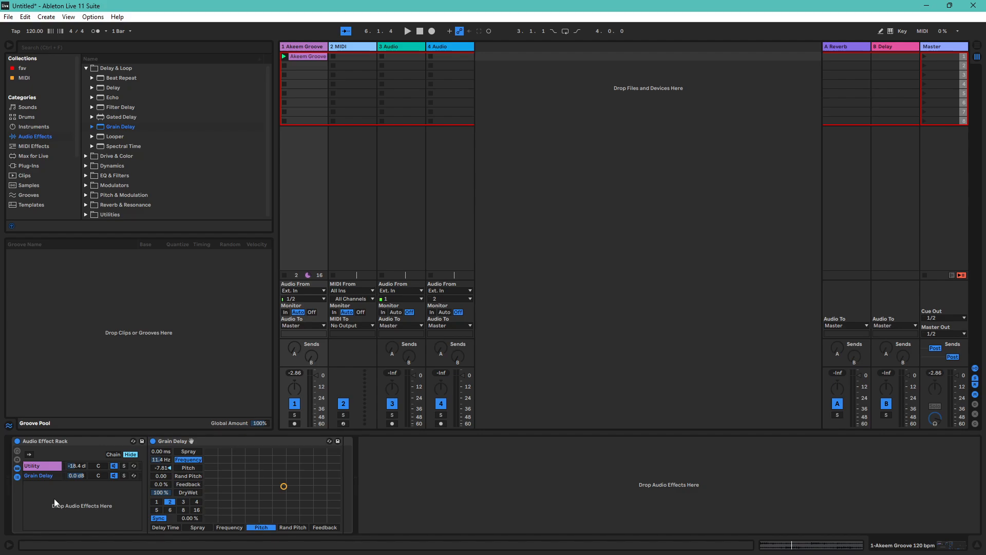
- Open the recent Live Set "textured" without saving the current set, and return the playhead to the start
left_click(8, 16)
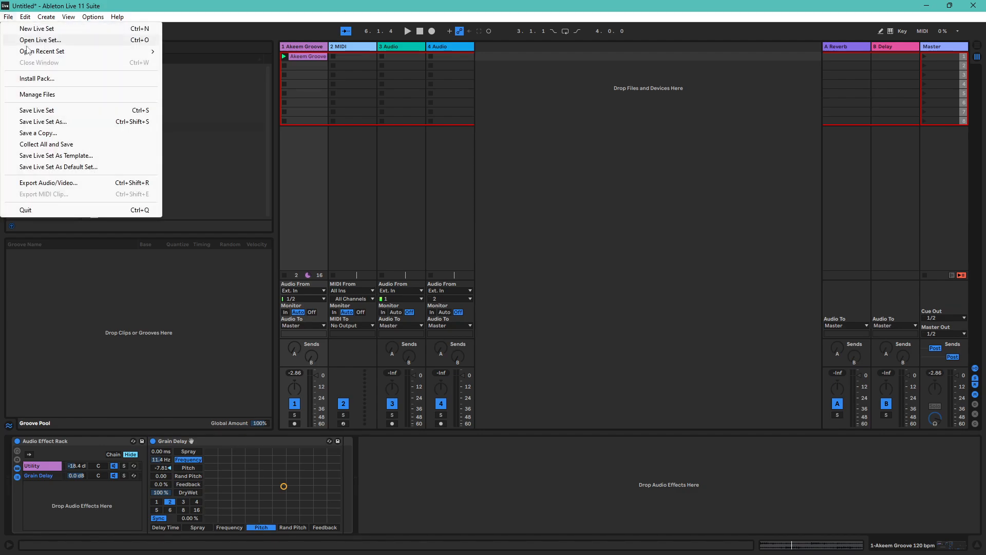
mouse_move(103, 51)
left_click(170, 52)
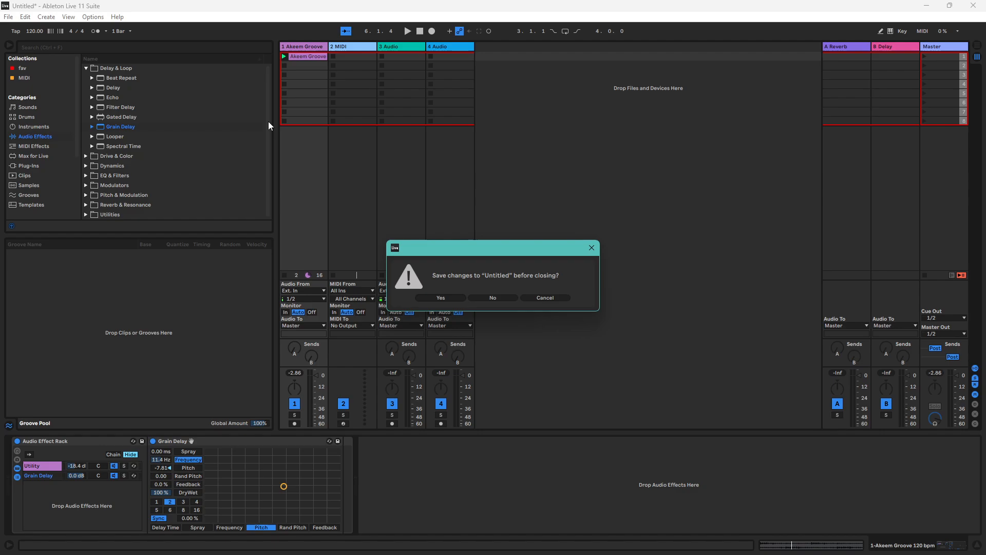
left_click(504, 297)
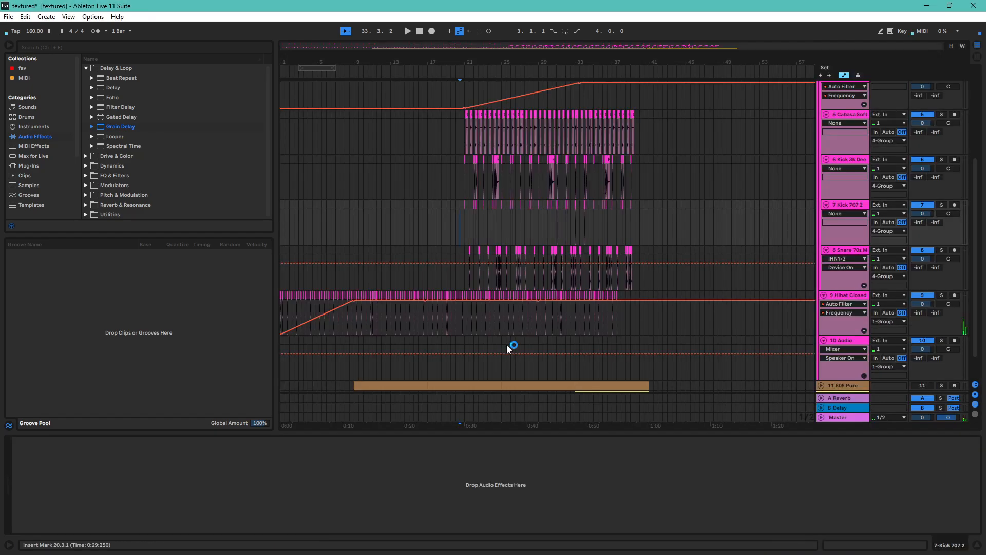
left_click(420, 31)
- Look through the arrangement's tracks, checking both ClosedHH tracks and the top-level group for effects
scroll(833, 280, "down", 2)
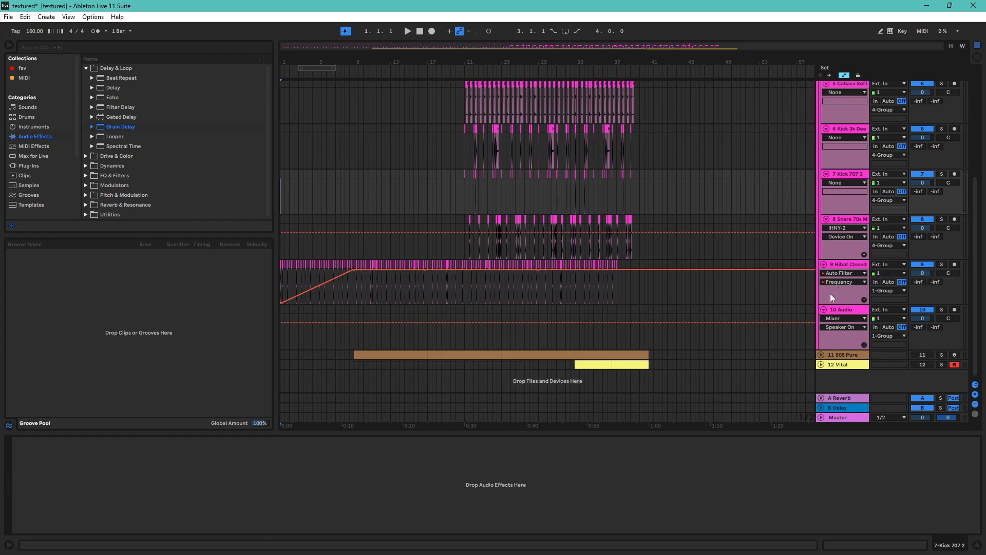
scroll(729, 309, "up", 2)
scroll(730, 310, "down", 2)
scroll(640, 306, "up", 10)
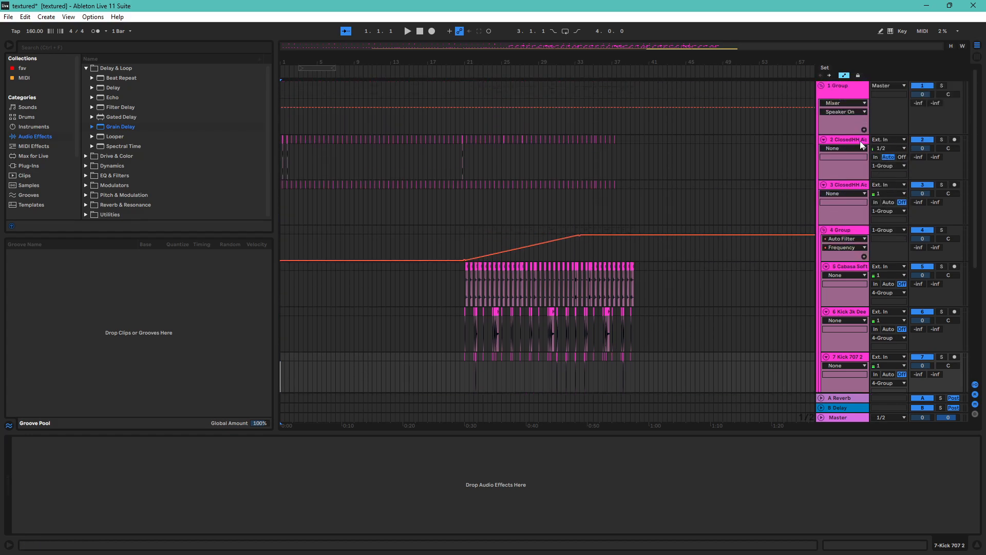
left_click(852, 141)
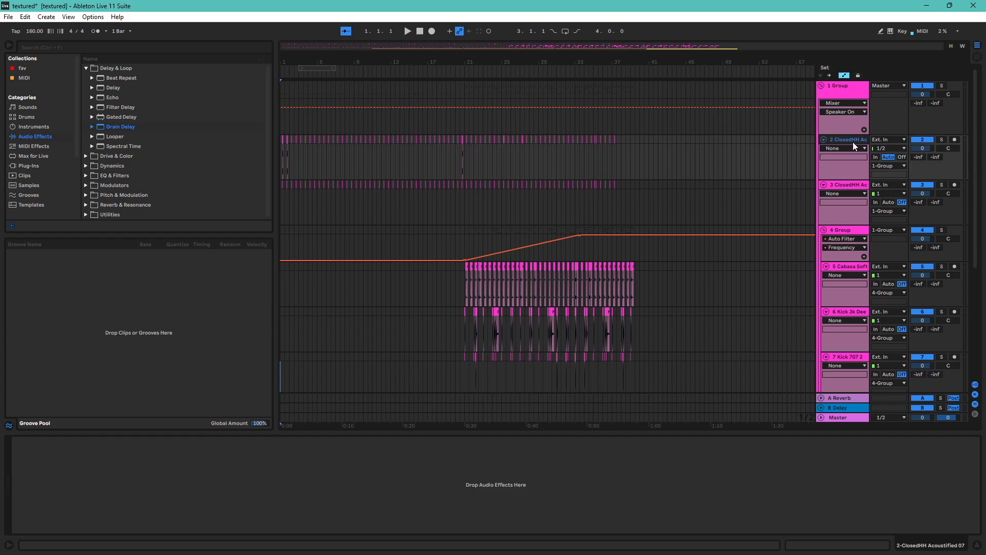
left_click(843, 185)
left_click(853, 86)
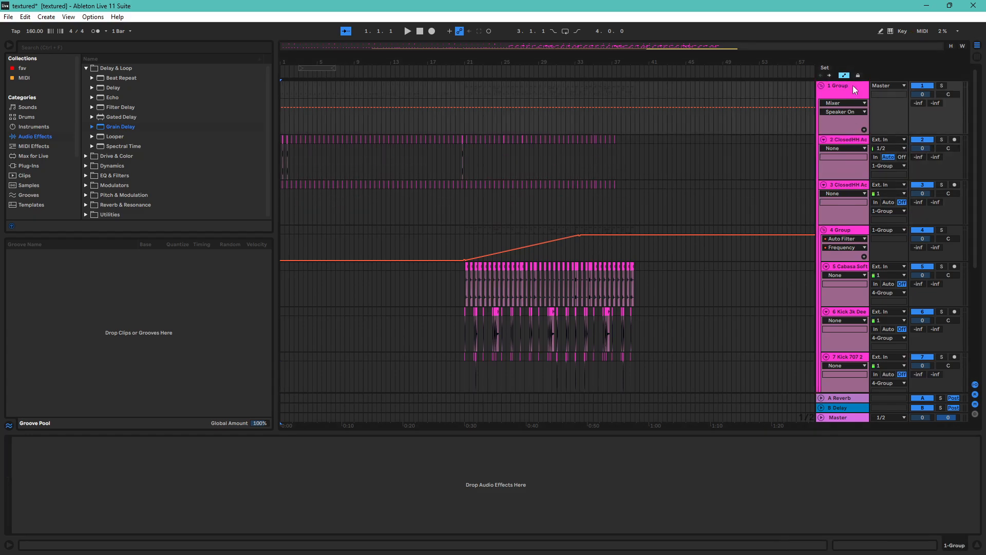
- Check which audio effects sit on each track, from the top-level group down to 9 Hihat Closed
left_click(853, 151)
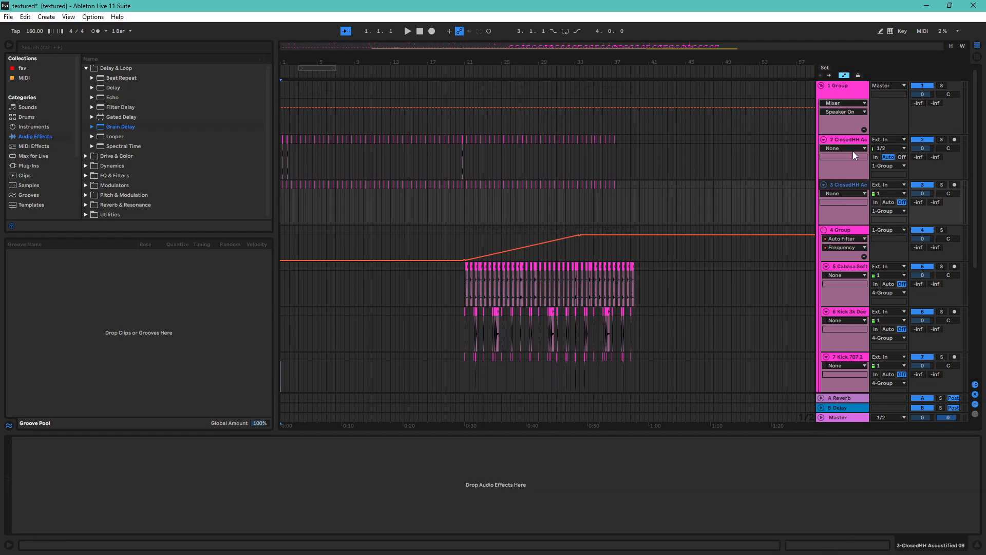
left_click(859, 86)
left_click(852, 230)
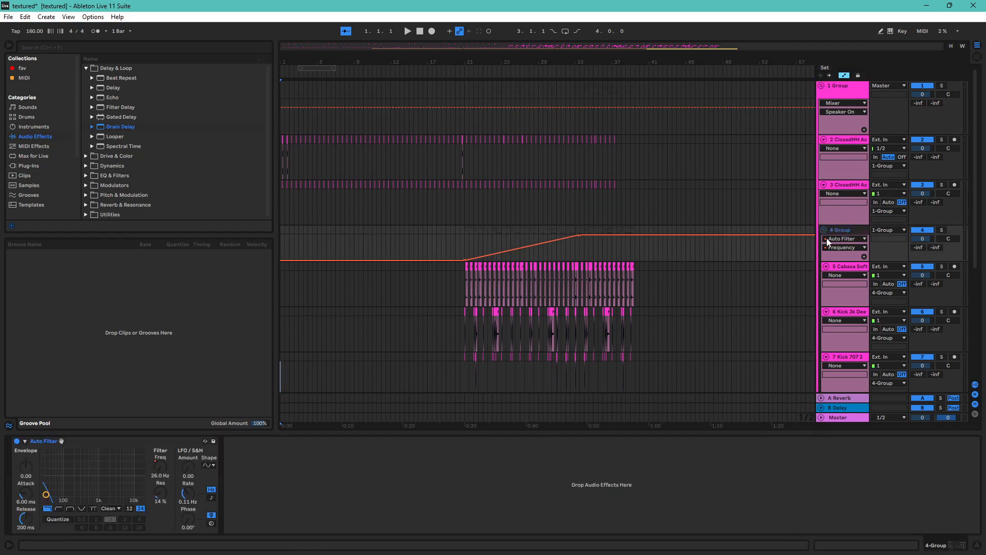
scroll(855, 289, "down", 5)
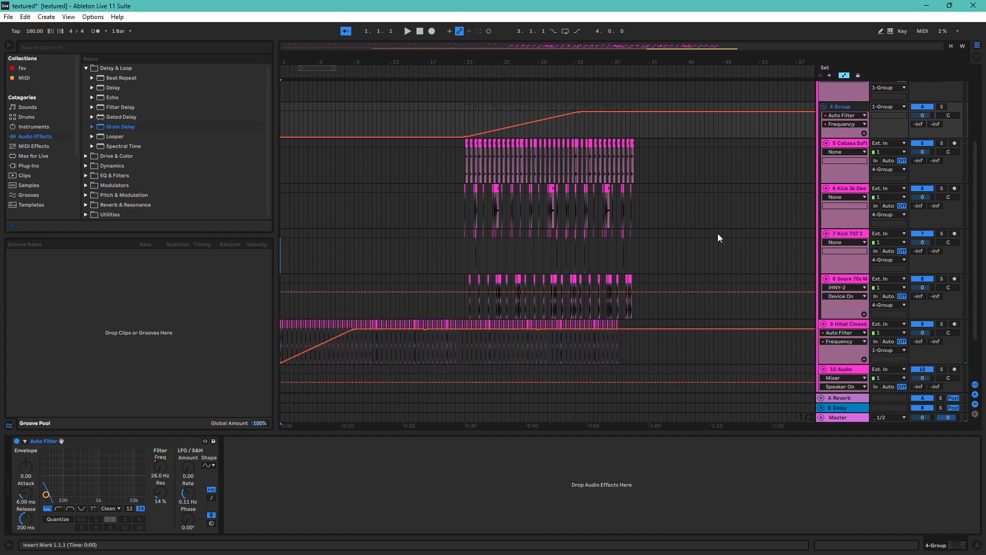
left_click(854, 147)
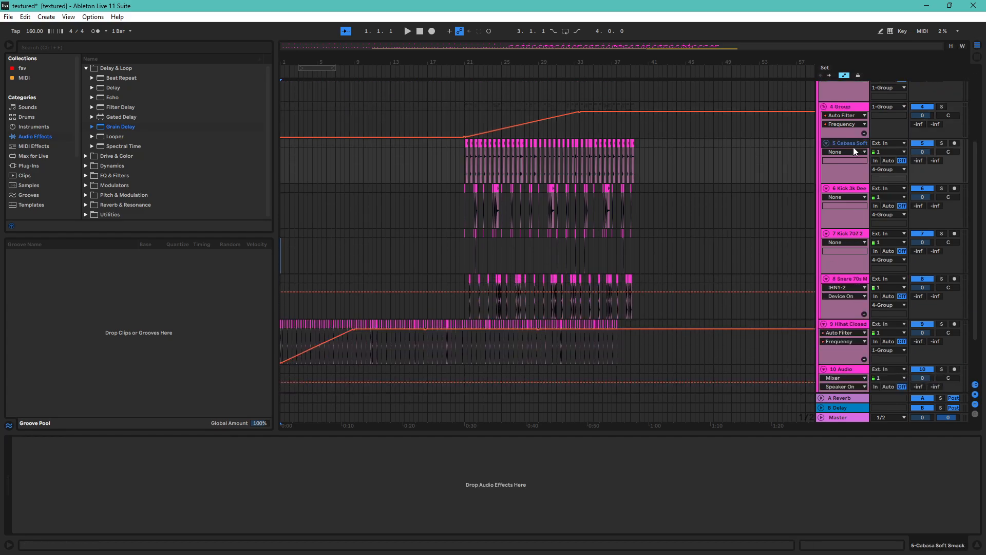
left_click(849, 188)
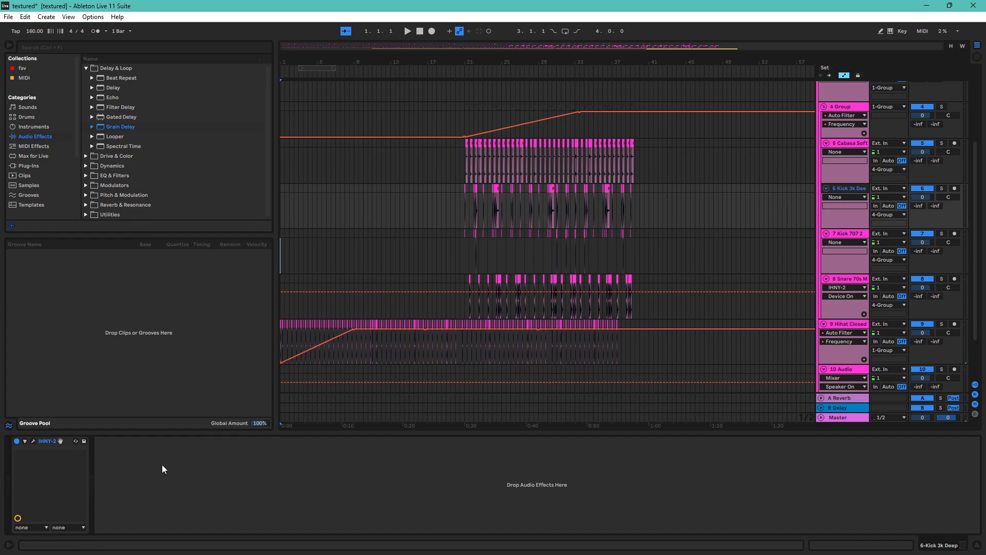
left_click(855, 236)
left_click(854, 280)
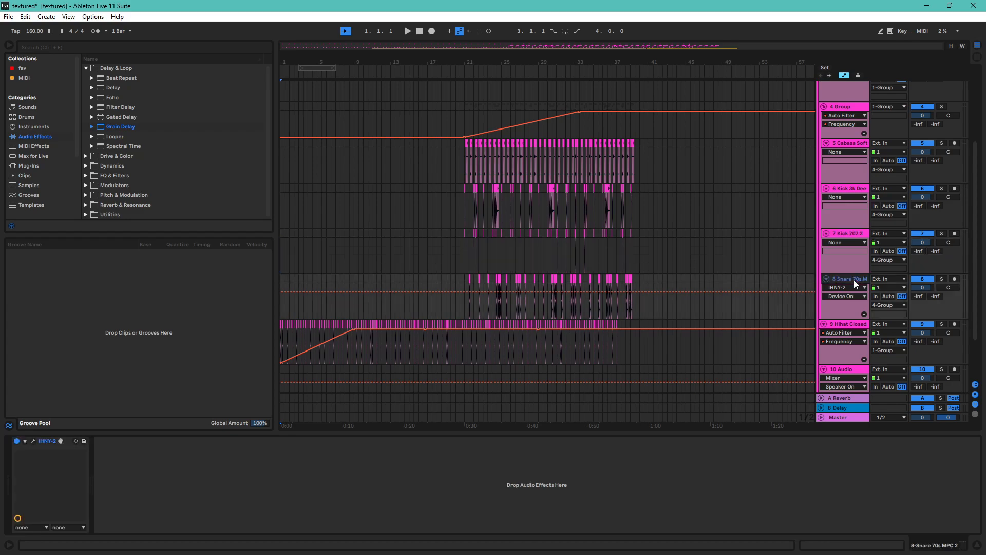
left_click(850, 326)
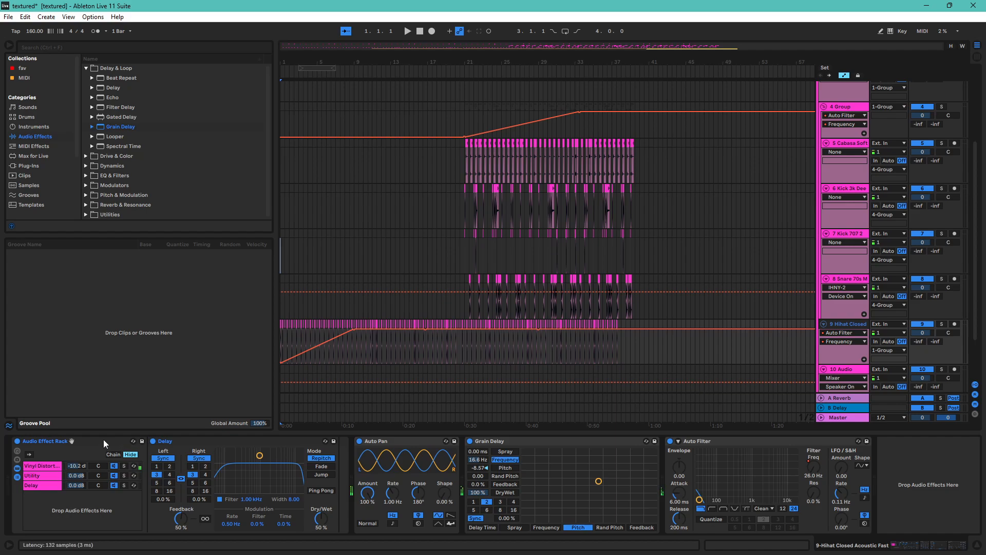
- Switch the Hihat Closed track's Audio Effect Rack off and back on, and solo its Vinyl Distortion chain
left_click(17, 441)
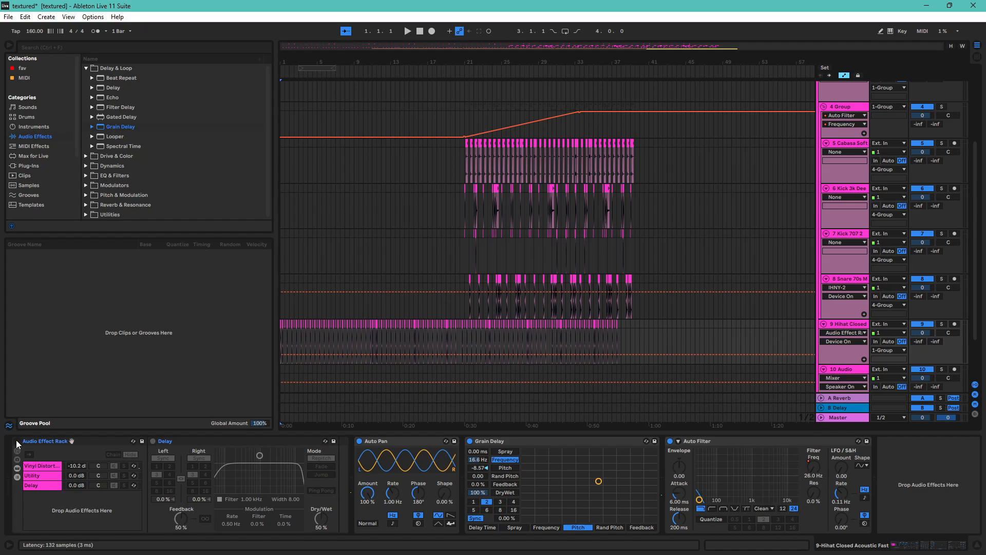
left_click(17, 442)
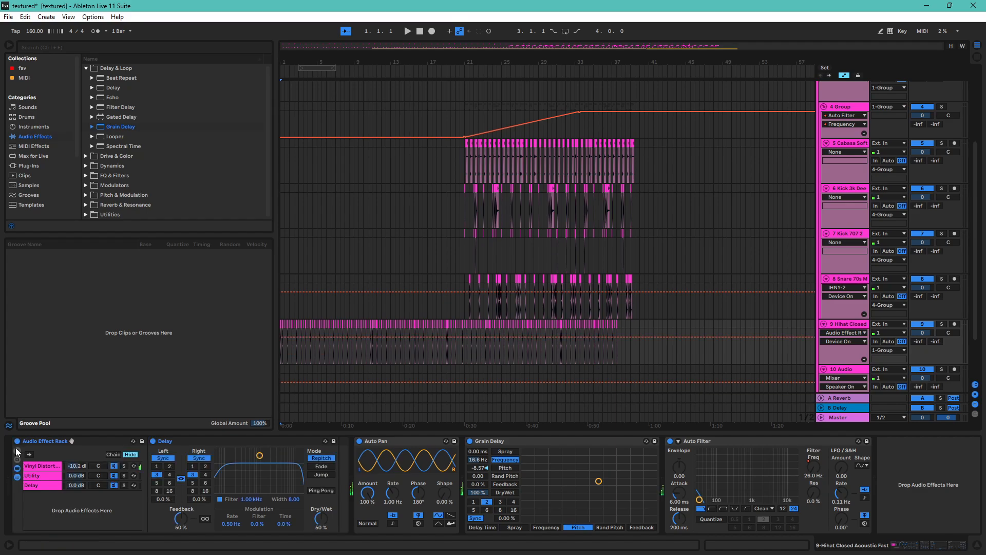
left_click(38, 466)
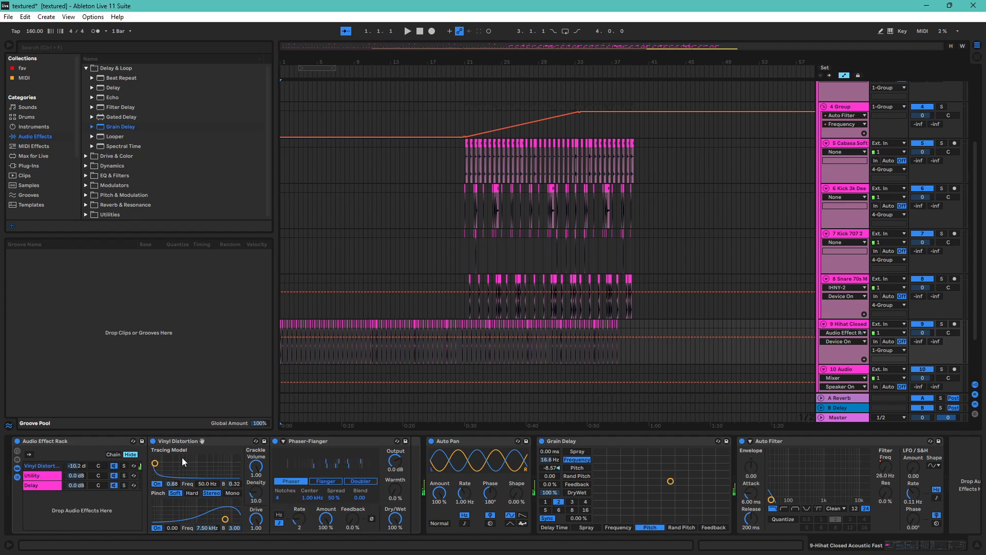
left_click(124, 465)
- Solo the 9 Hihat Closed track and play it from bar 17 to hear the Vinyl Distortion chain alone
scroll(770, 309, "down", 3)
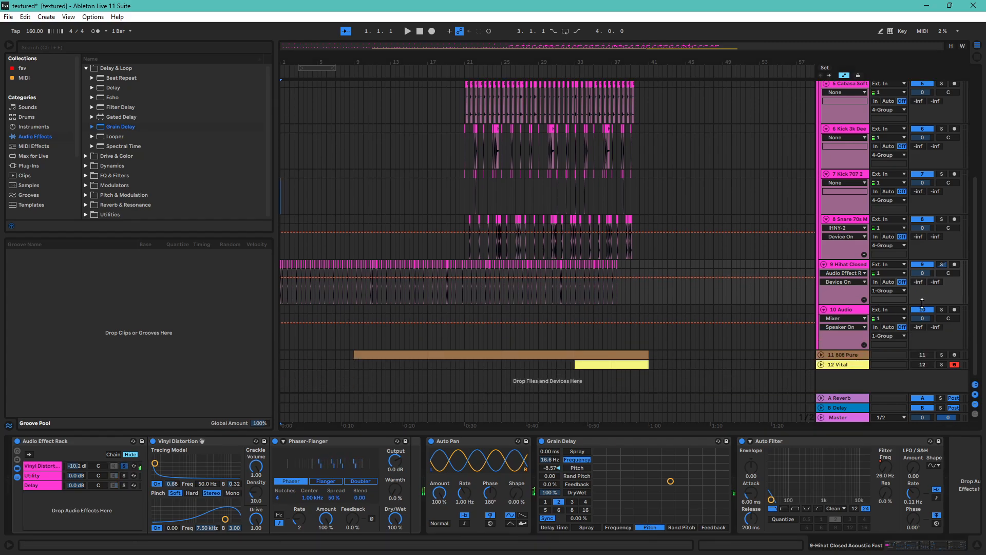
left_click(943, 265)
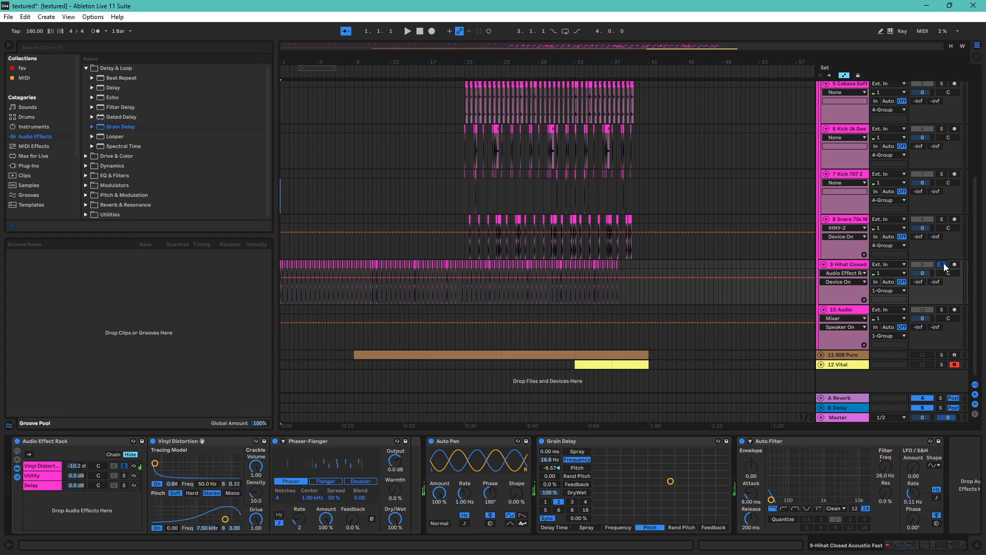
left_click(429, 242)
key("space")
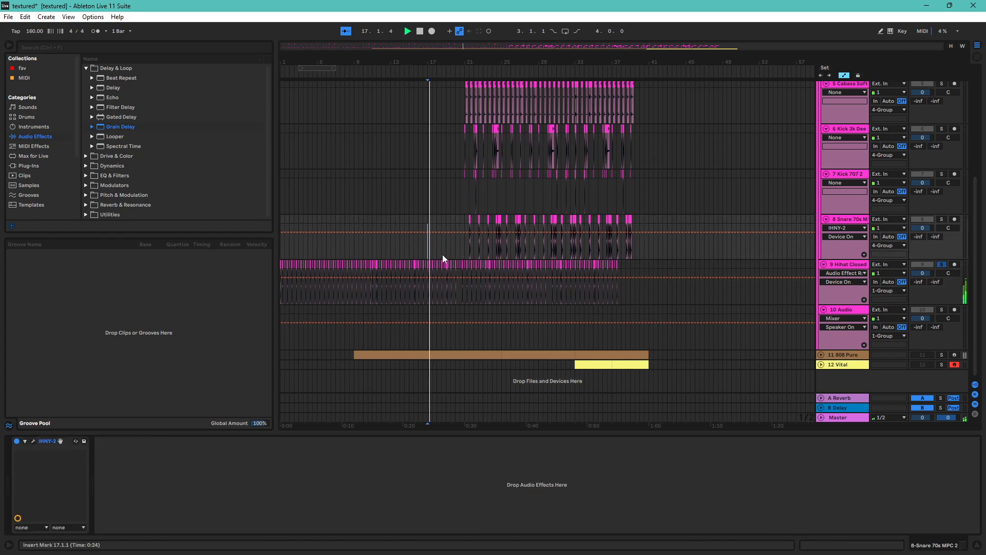
left_click(843, 265)
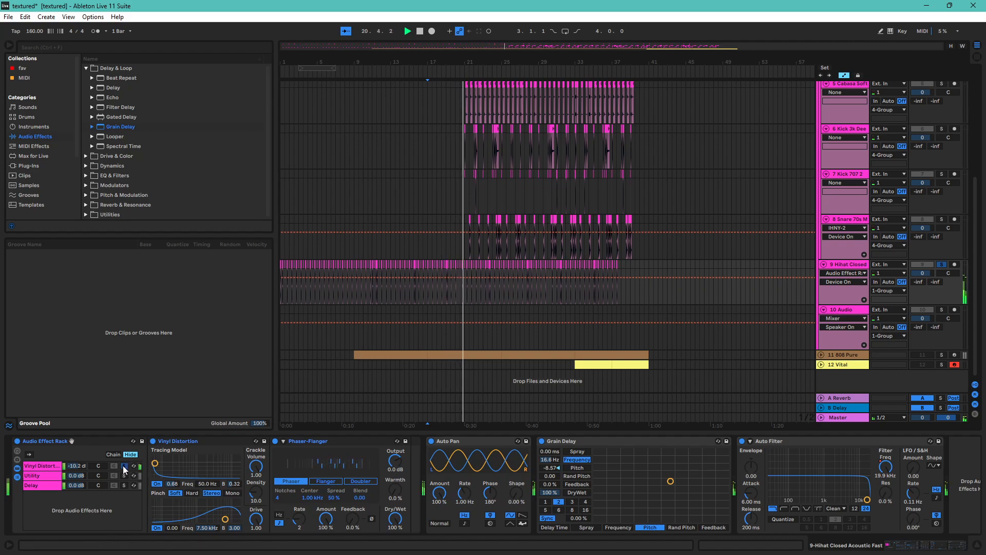
key("space")
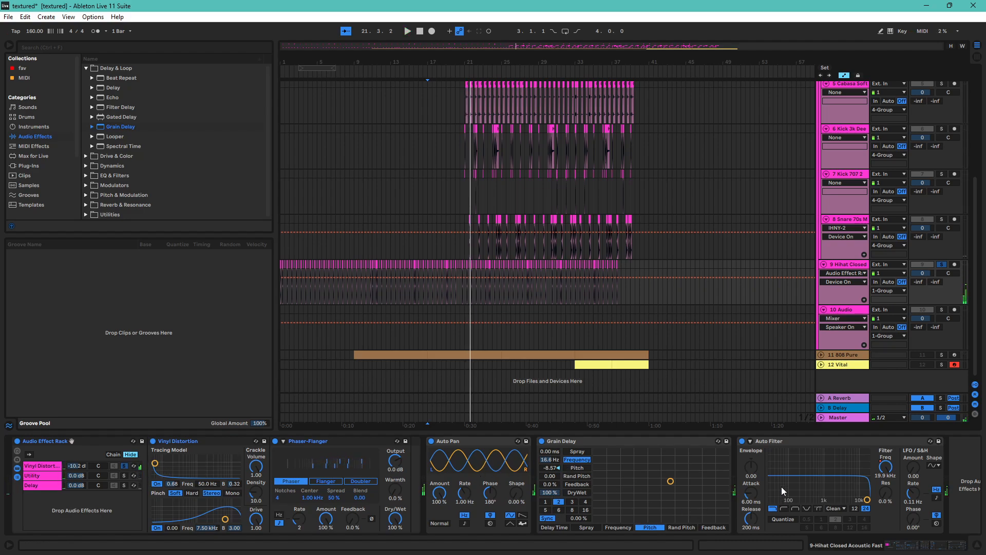
- Solo the rack's Utility chain and play from bar 17 to hear the dry hi-hat signal
left_click(124, 474)
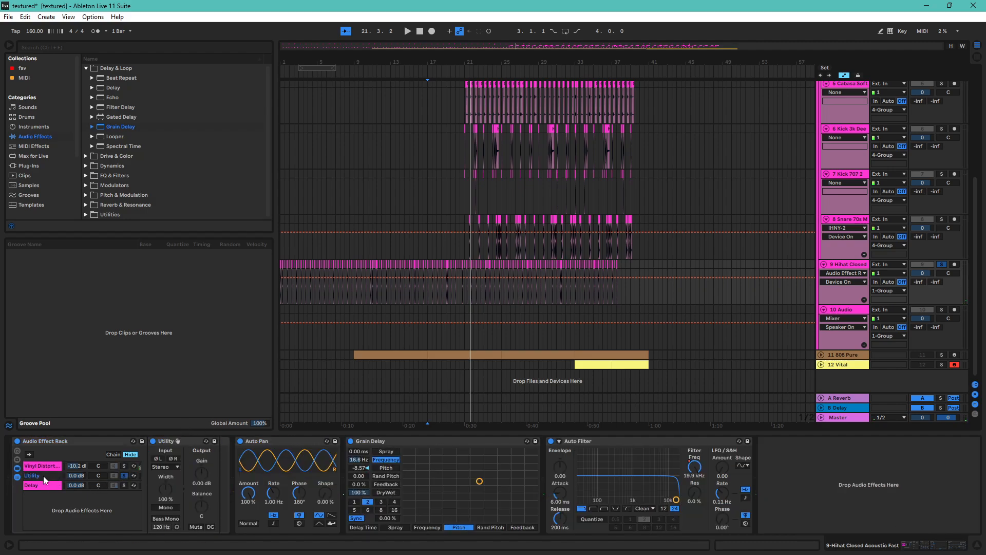
key("space")
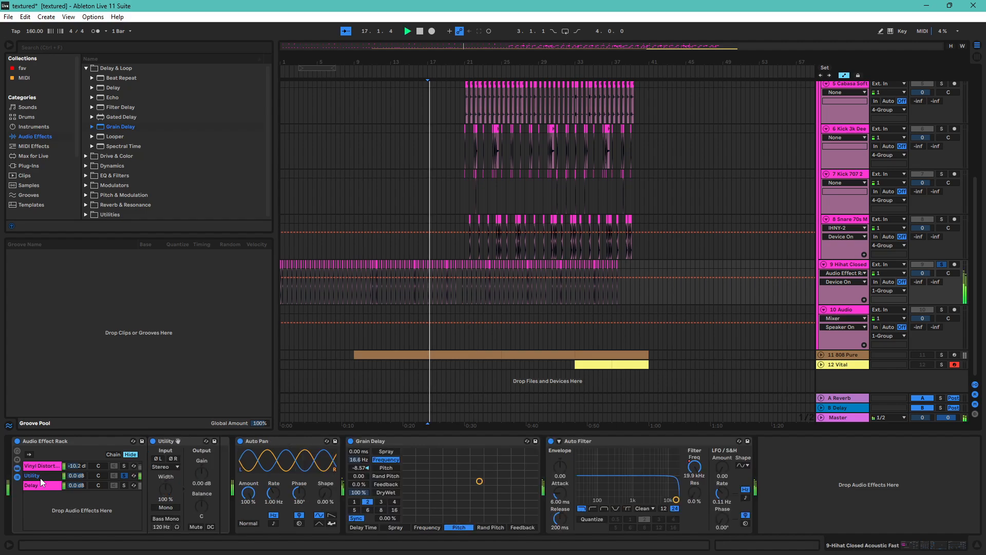
key("space")
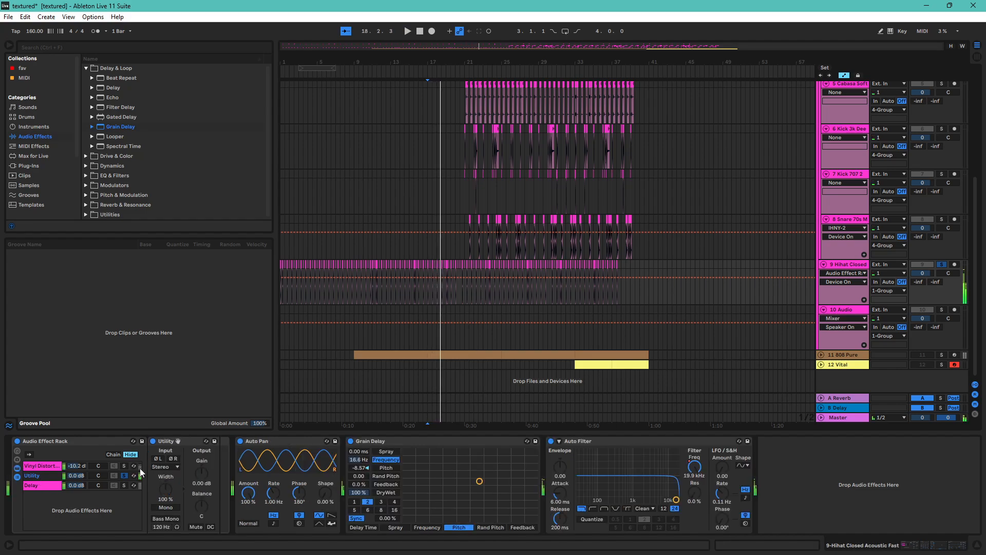
- Solo the rack's Delay chain, listen to it from bar 17, and return the playhead to the start
left_click(51, 485)
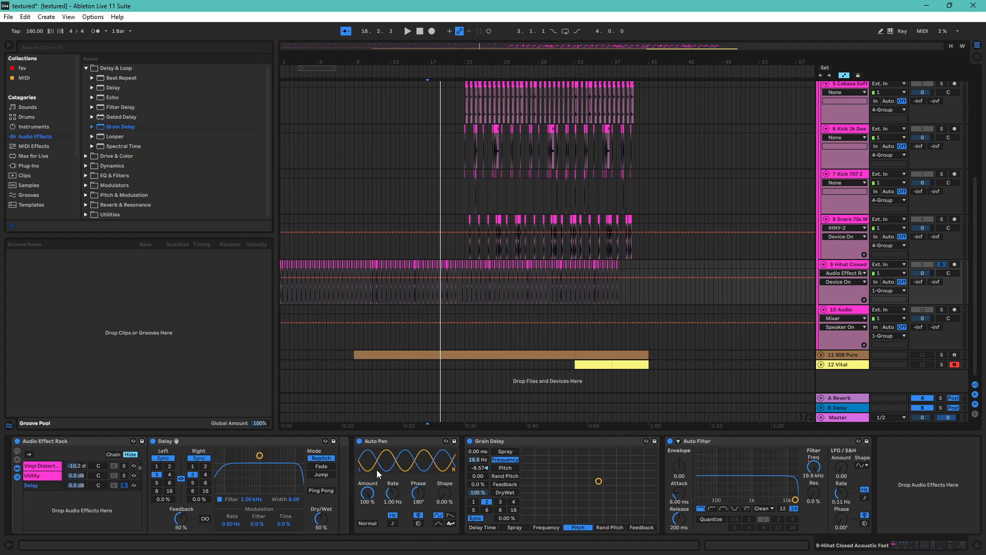
key("space")
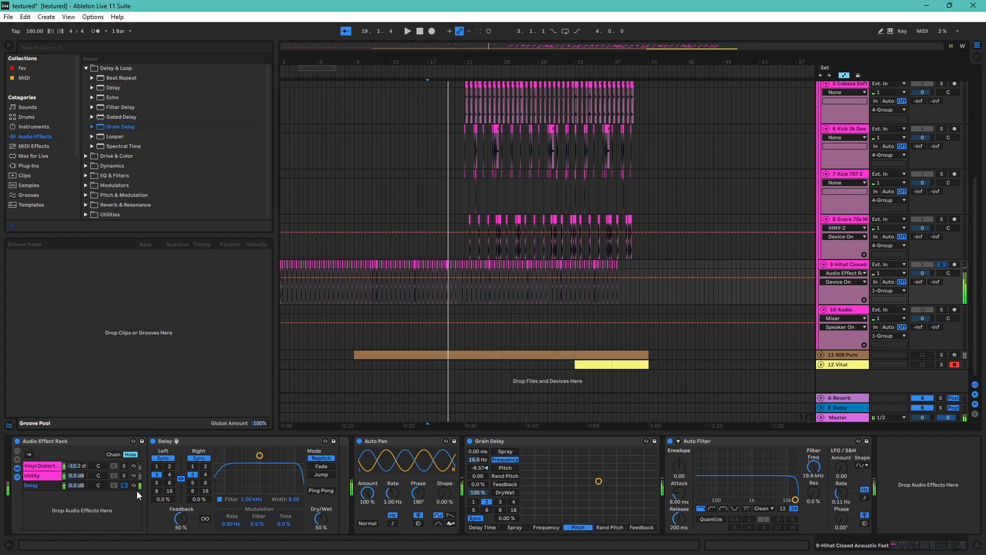
double_click(420, 32)
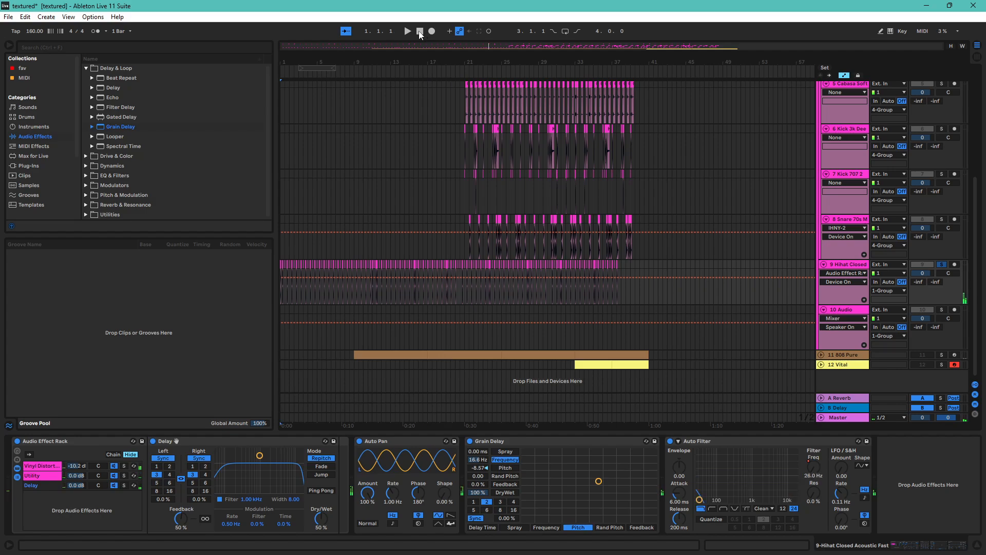
- Unsolo the 9 Hihat Closed track, show its devices, and play all tracks from the start
left_click(945, 256)
left_click(943, 264)
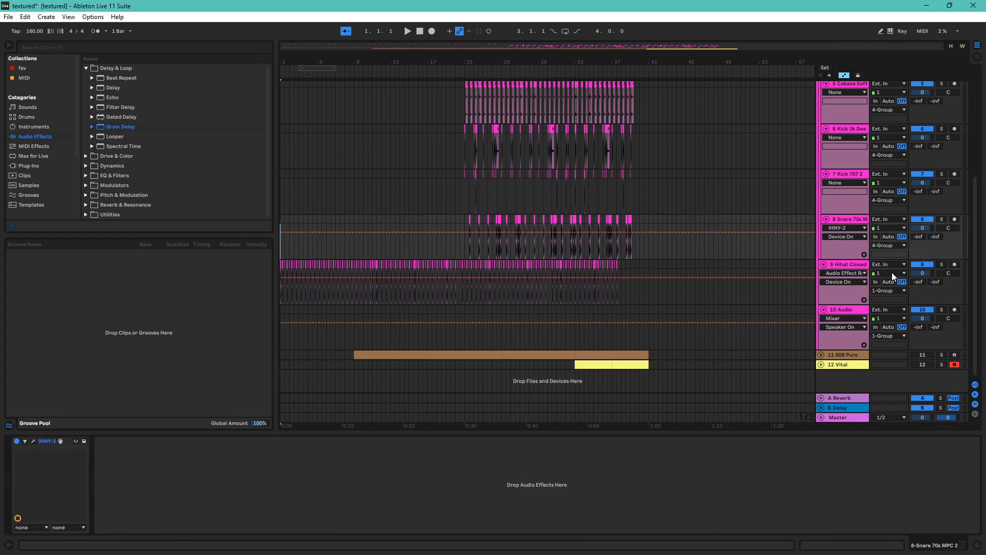
left_click(857, 265)
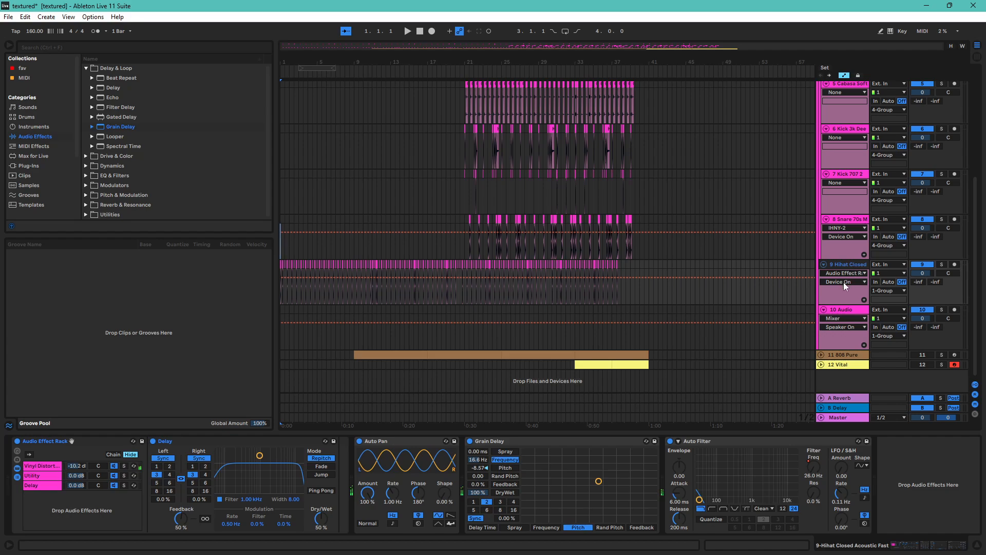
key("space")
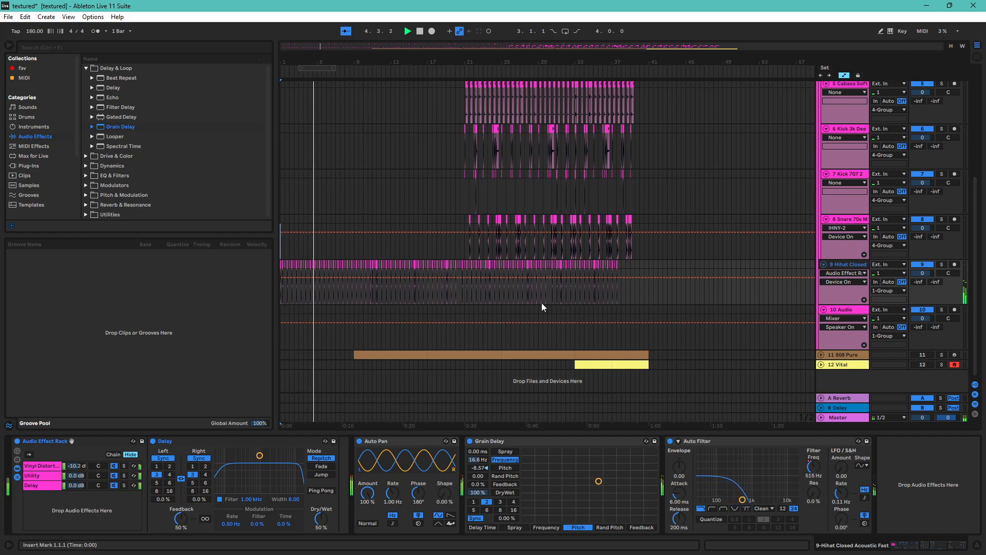
- Display the Auto Filter Frequency automation on the 9 Hihat Closed track while it plays, and stop playback
left_click(844, 272)
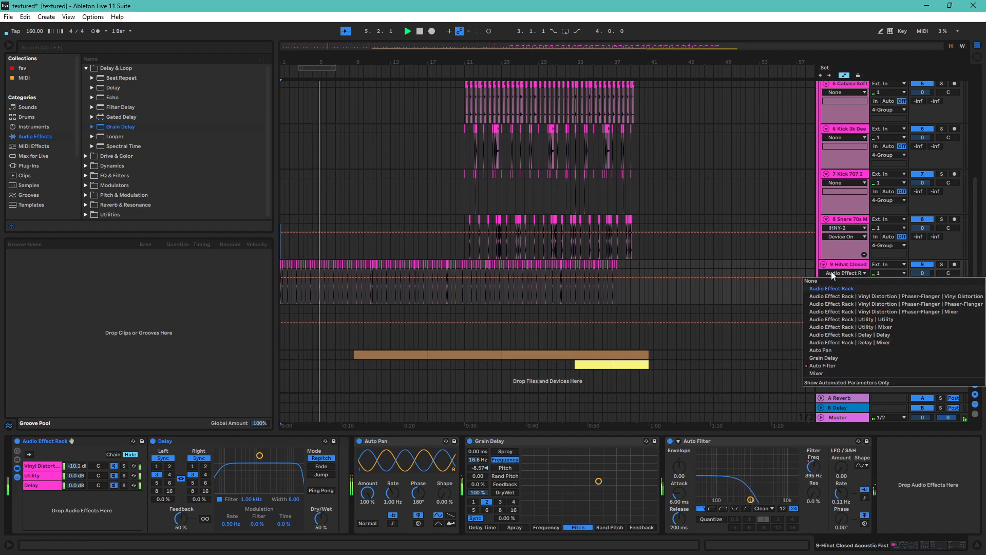
left_click(824, 365)
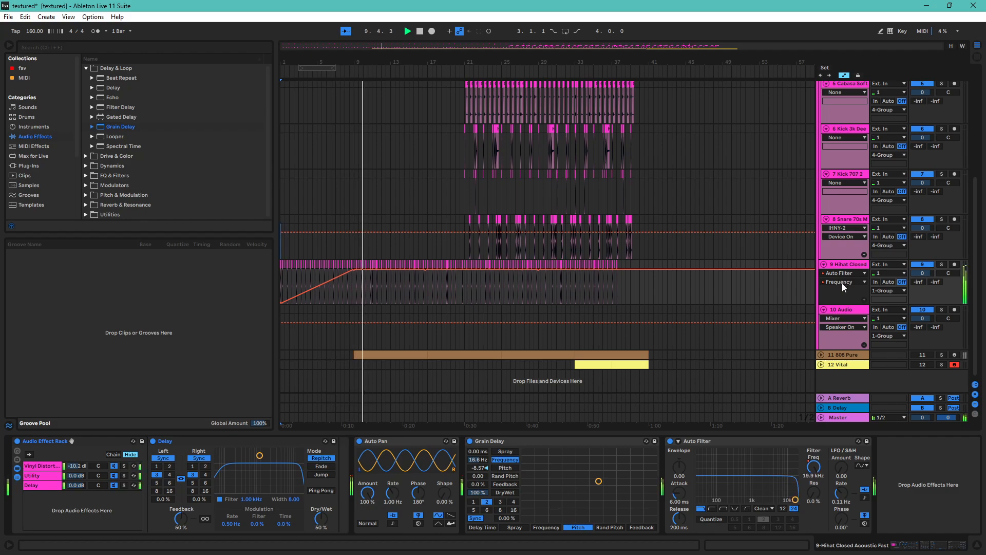
scroll(564, 328, "up", 3)
key("space")
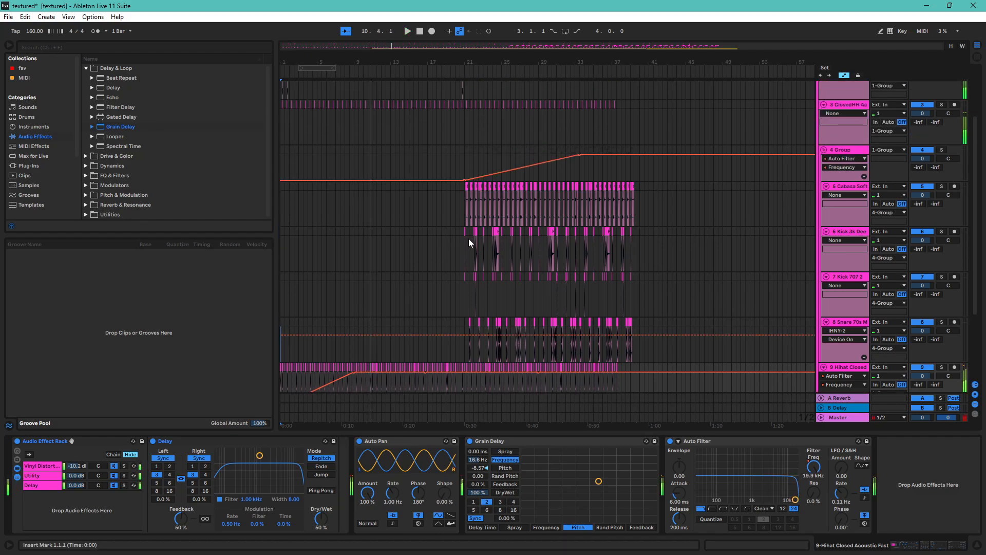
- Play the arrangement from position 27.3.1 to hear the hi-hats together with the kicks and snare
left_click(525, 288)
key("space")
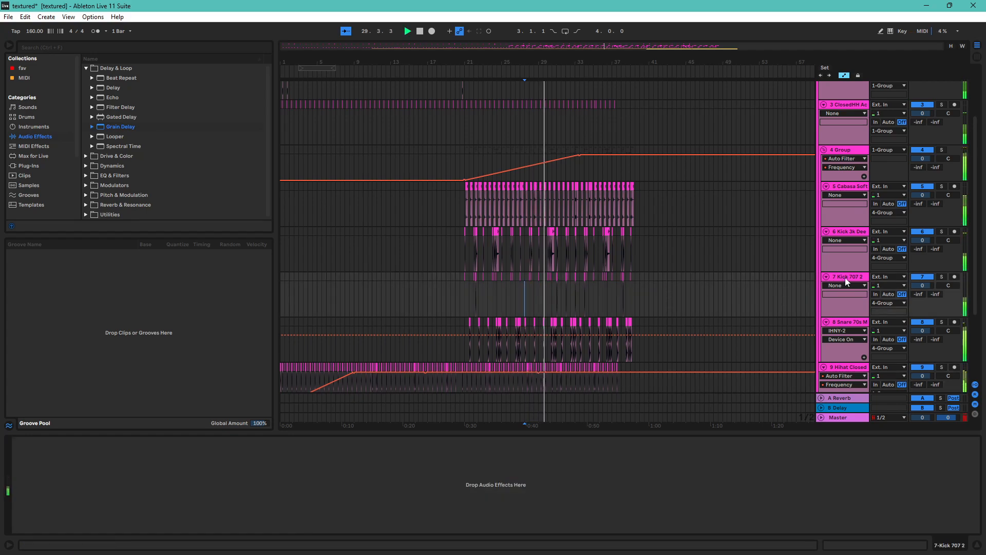
scroll(849, 280, "down", 1)
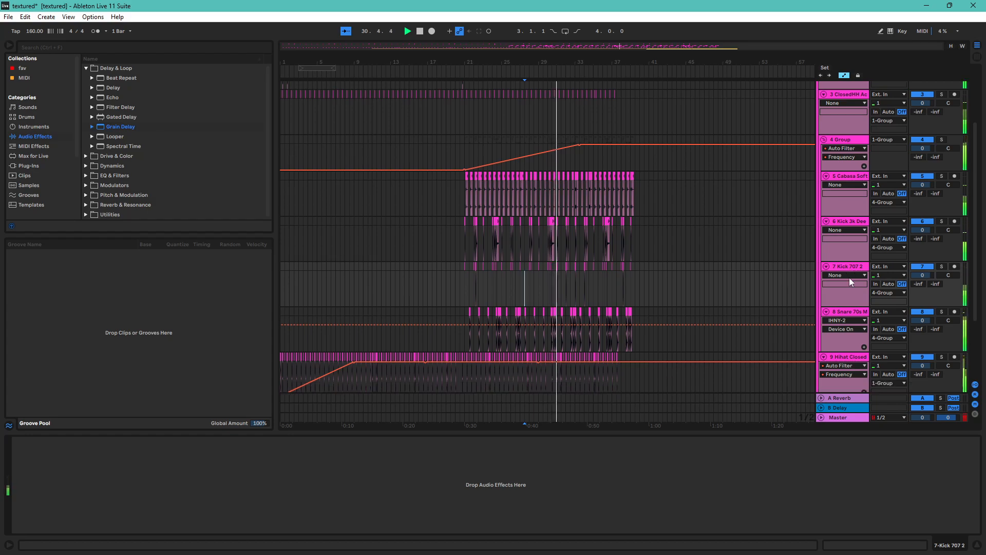
scroll(849, 277, "down", 5)
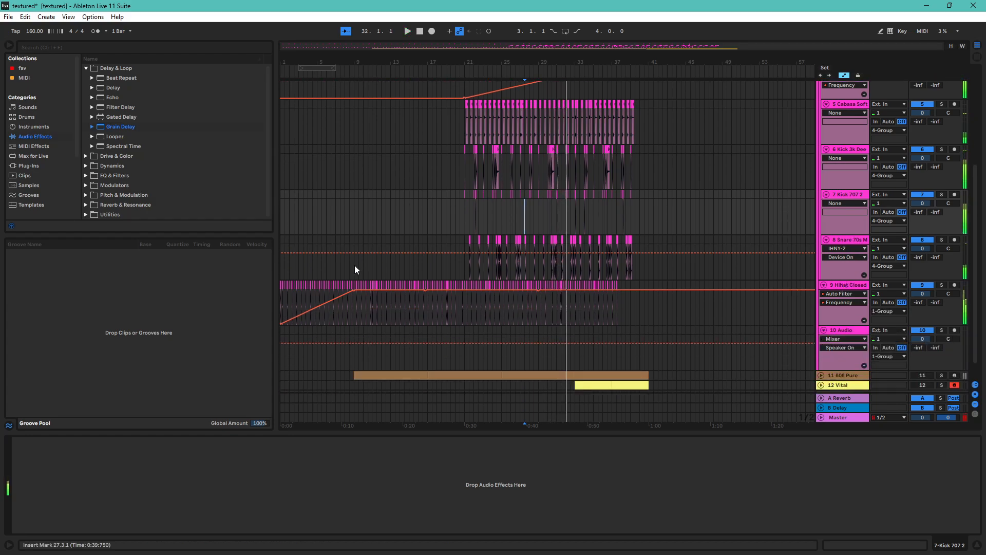
- Create a new Live Set without saving the changes to "textured"
left_click(12, 17)
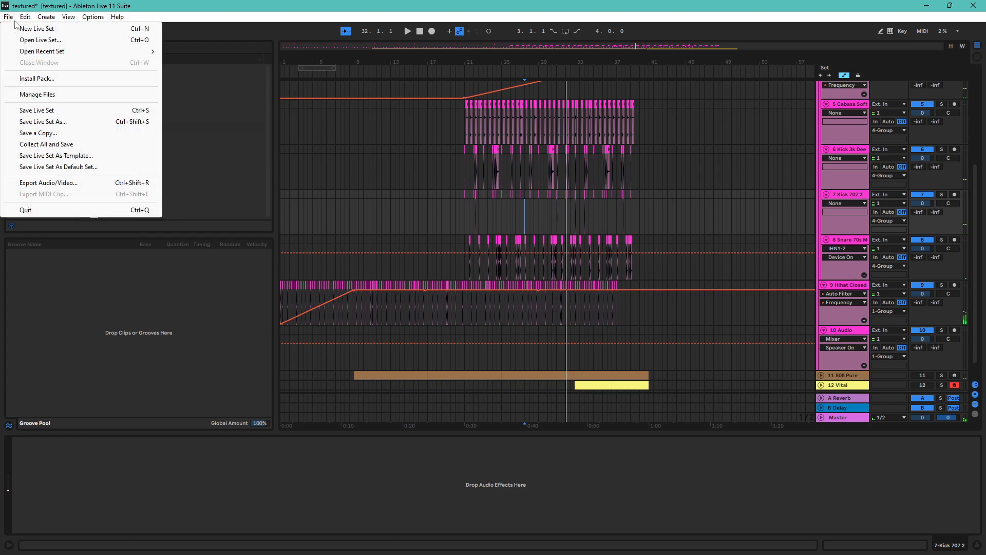
left_click(23, 29)
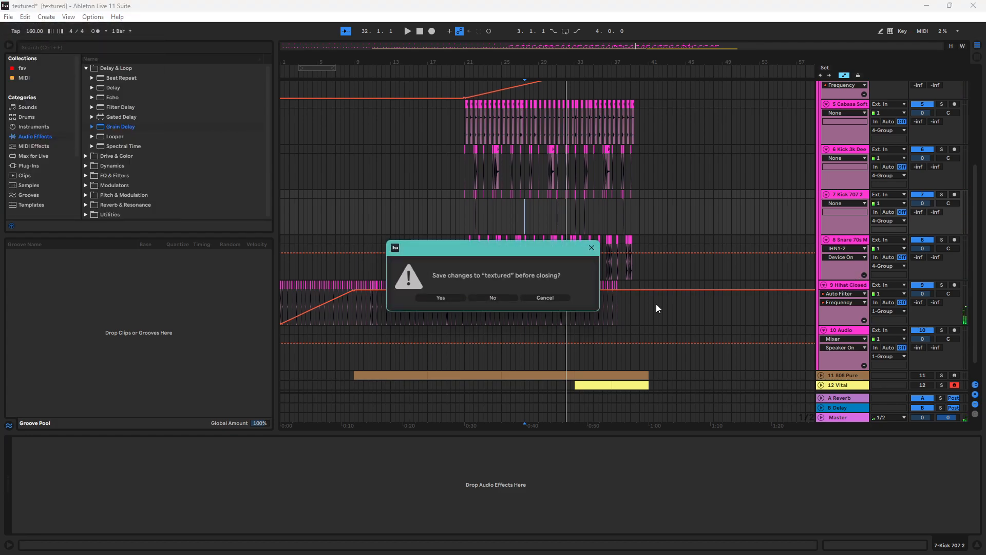
left_click(504, 297)
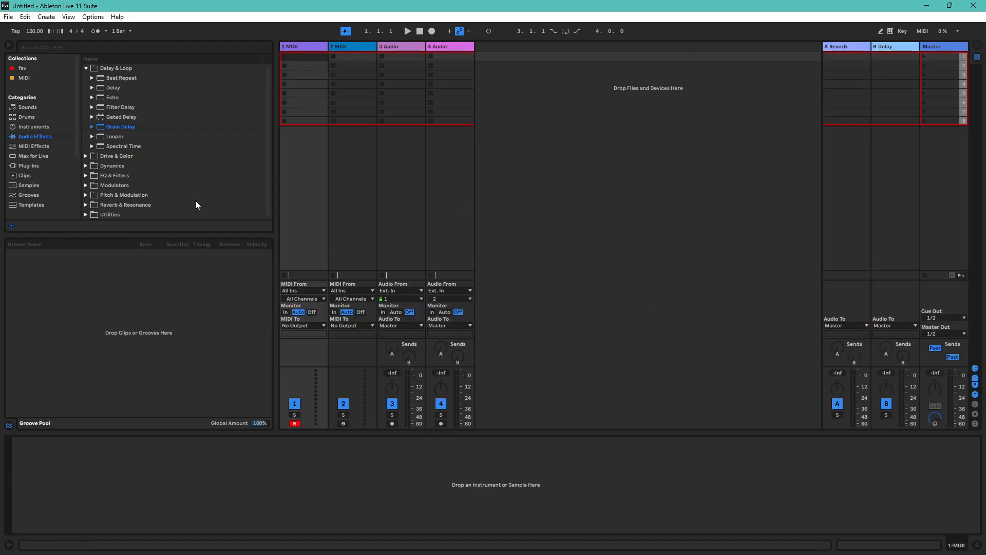
- Place the Akeem Groove 120 bpm clip in the first slot of track 1 and return to the Audio Effects Utilities folder
left_click(95, 214)
left_click(24, 185)
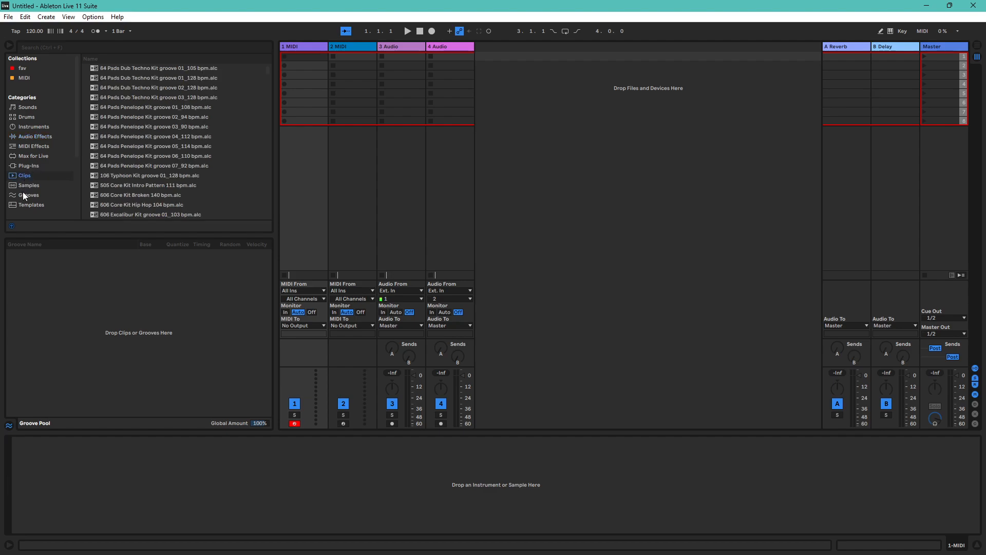
left_click_drag(256, 55, 301, 57)
left_click(50, 136)
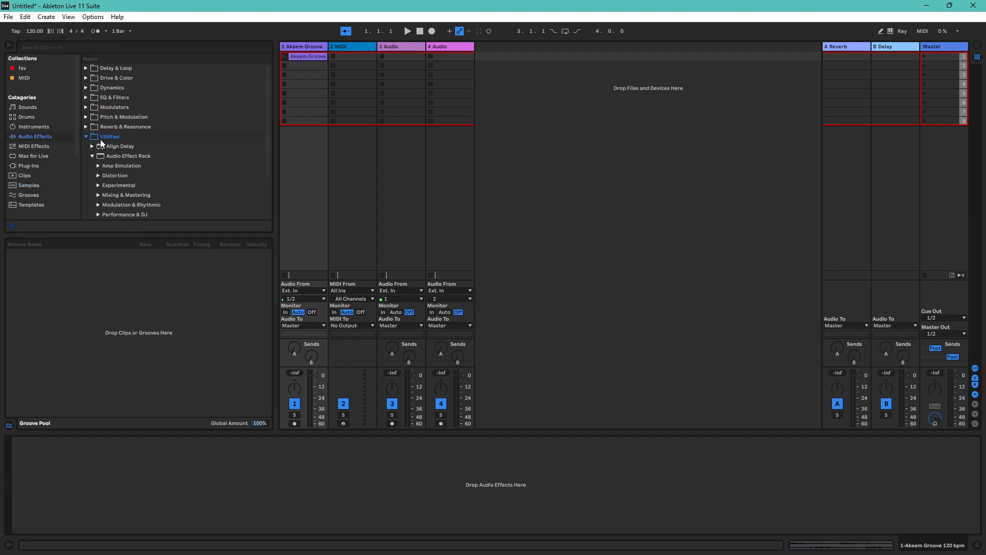
- Add an Audio Effect Rack to the Akeem Groove track and place an EQ Eight inside it
scroll(146, 164, "down", 3)
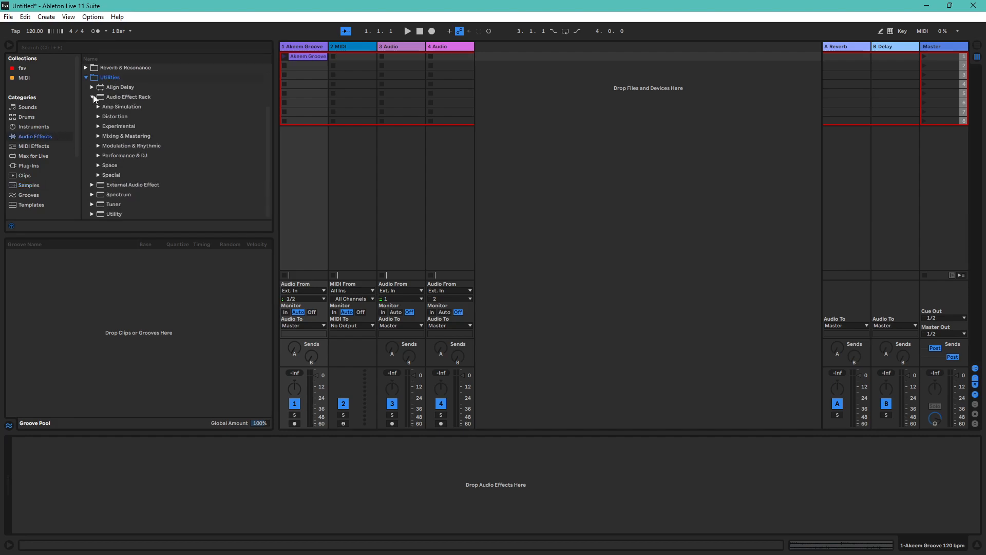
left_click_drag(116, 98, 311, 206)
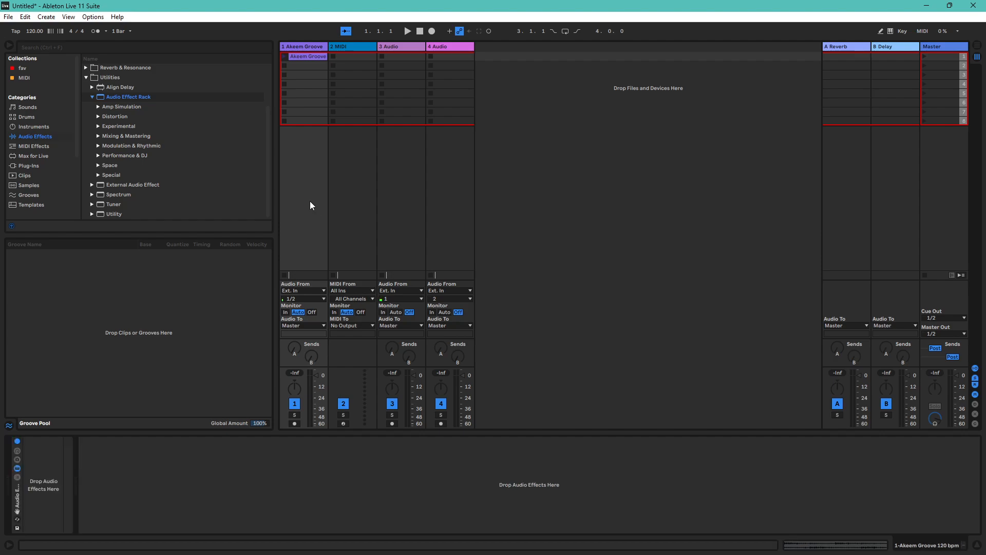
left_click(46, 138)
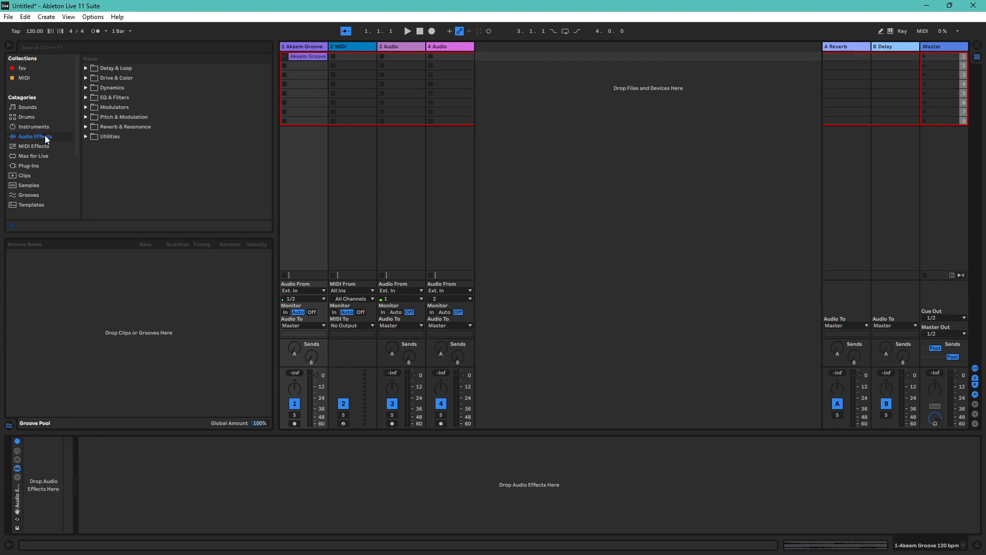
left_click(86, 98)
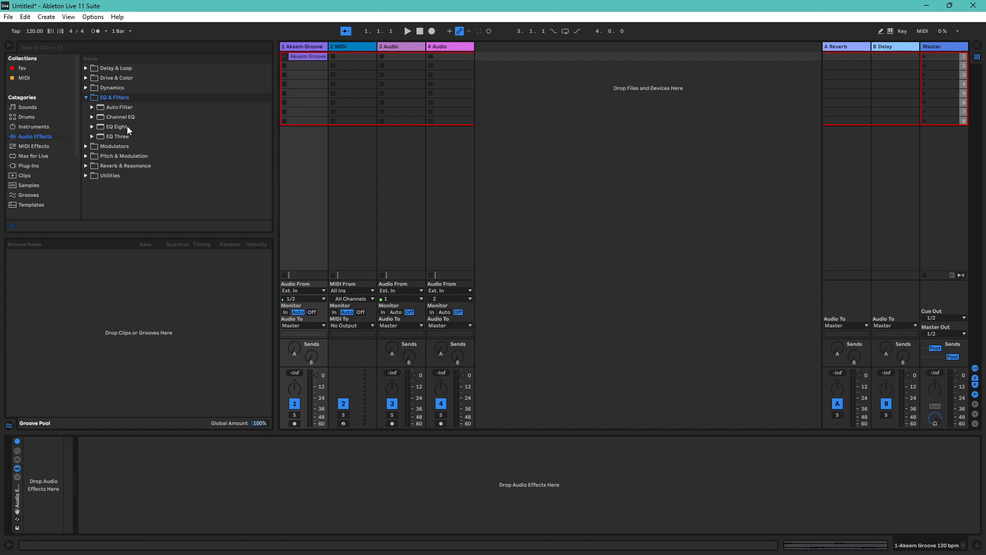
left_click_drag(127, 127, 44, 480)
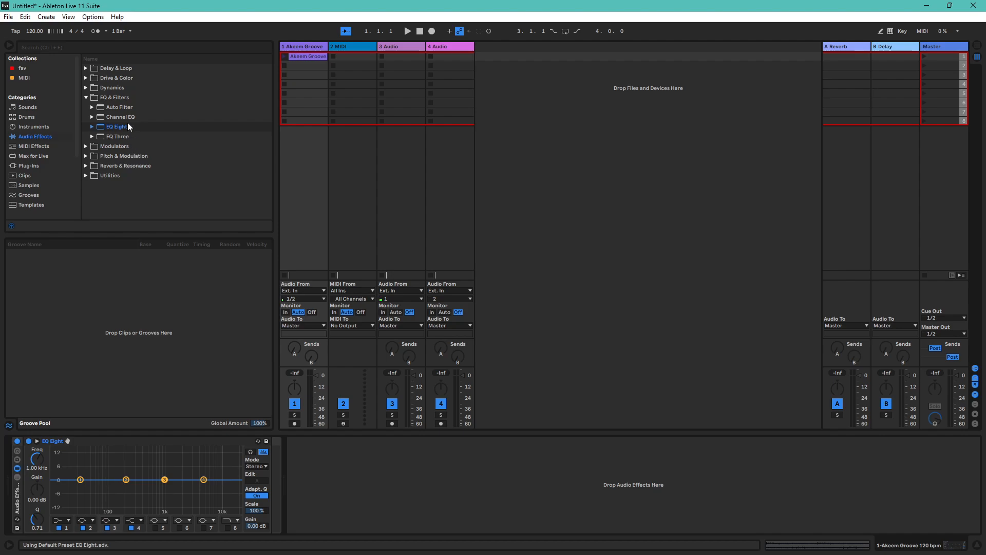
- Add a second EQ Eight as a separate parallel chain in the Audio Effect Rack's chain list
left_click_drag(127, 126, 21, 483)
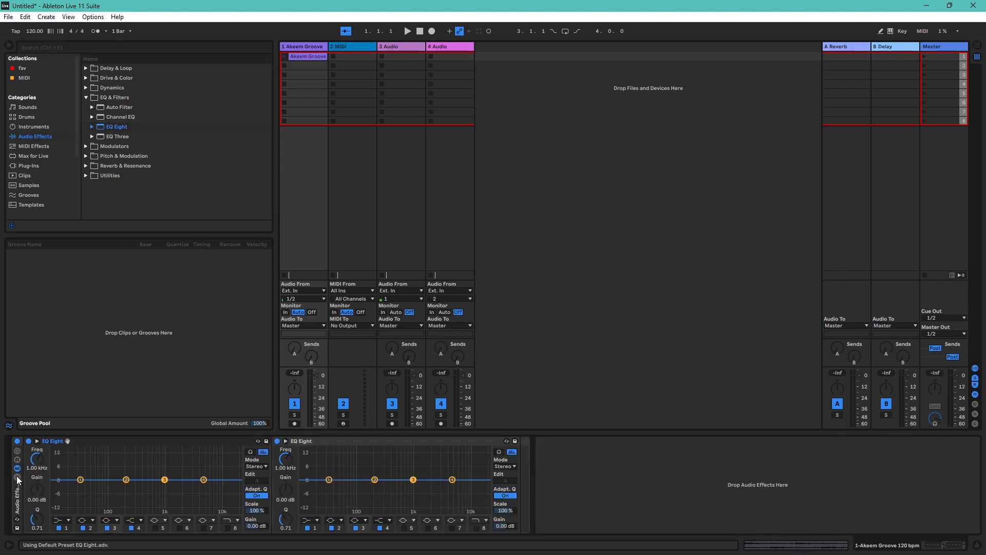
left_click(17, 477)
left_click_drag(283, 438, 123, 492)
left_click(489, 480)
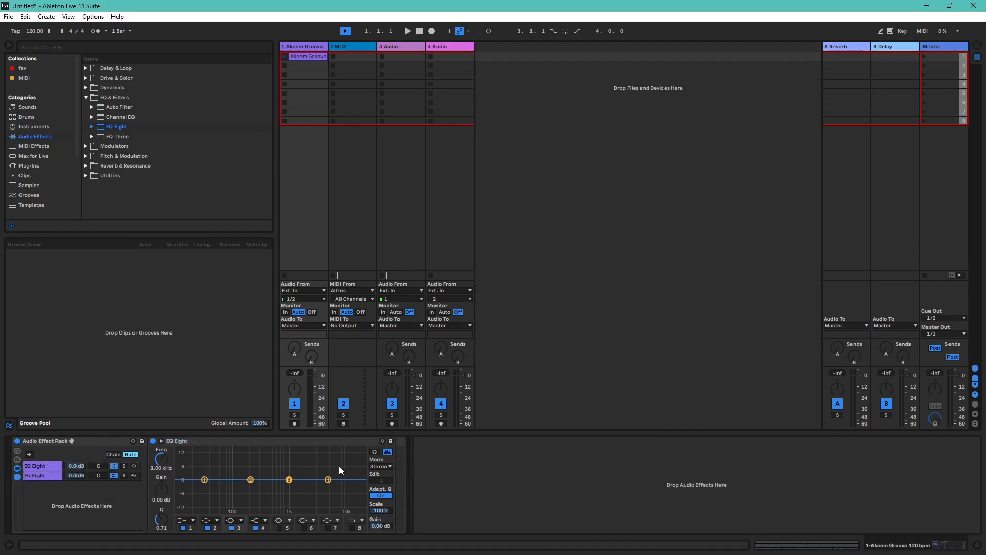
- In the second chain's EQ Eight, make band 1 a low cut at about 1.35 kHz
left_click(186, 521)
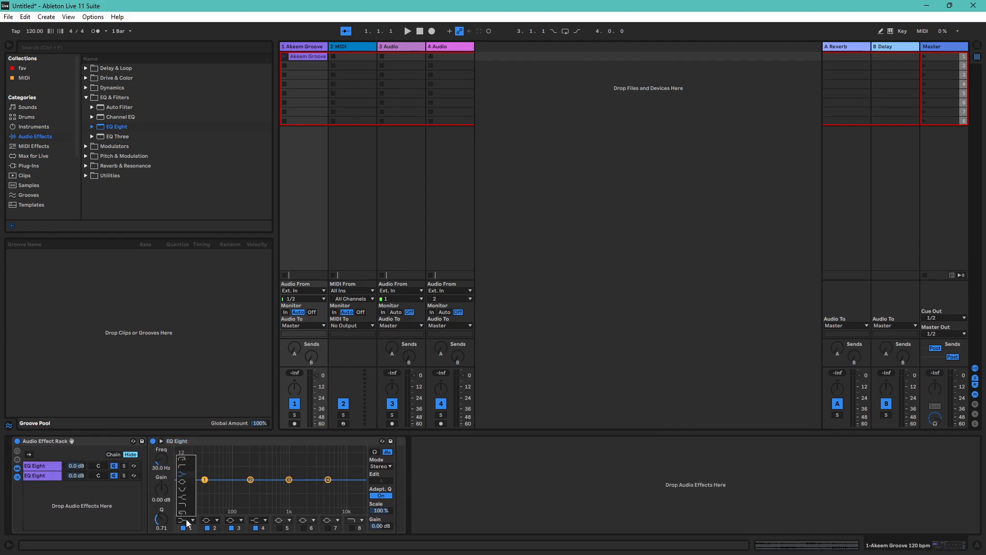
left_click(186, 467)
left_click_drag(206, 485, 296, 486)
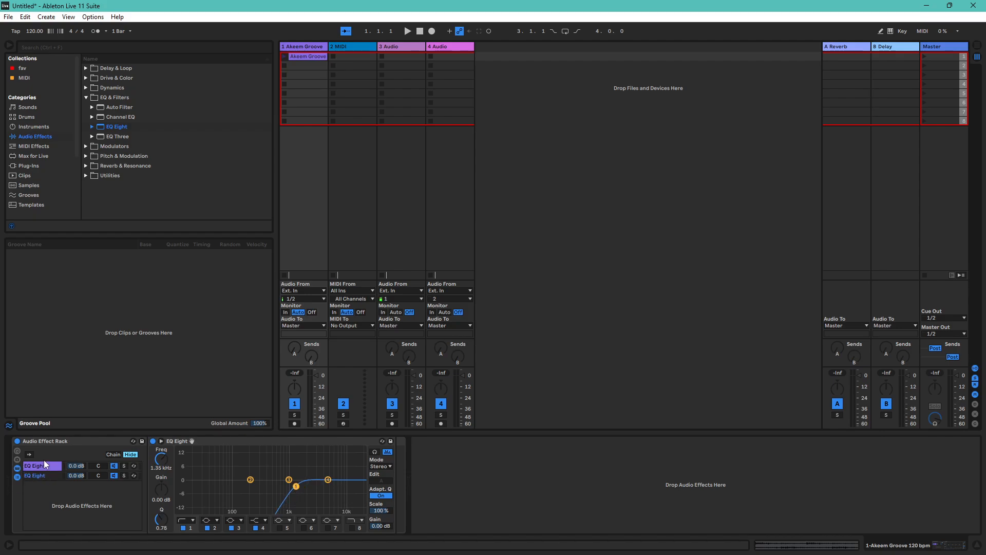
- In the first chain's EQ Eight, make band 4 a high cut at about 82.5 Hz
left_click(45, 475)
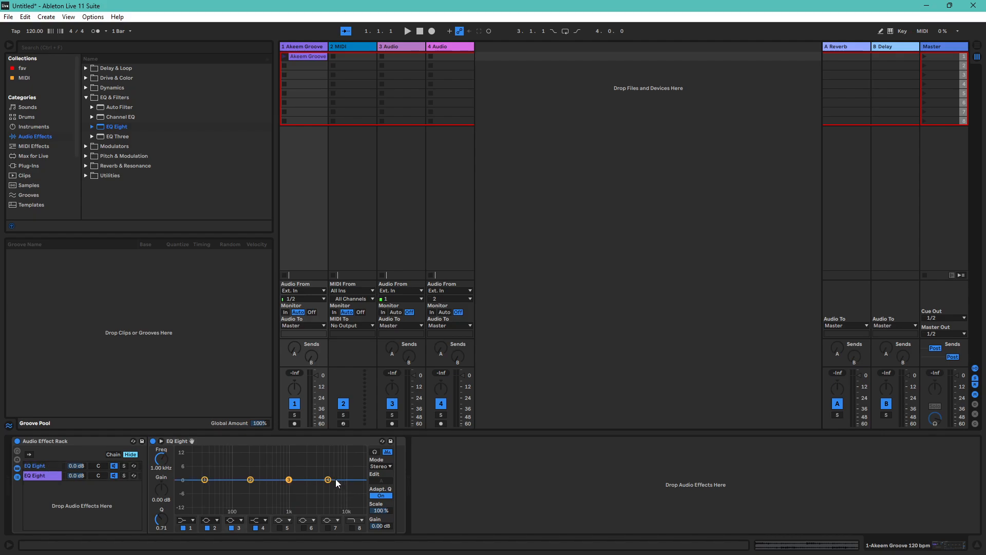
left_click(261, 521)
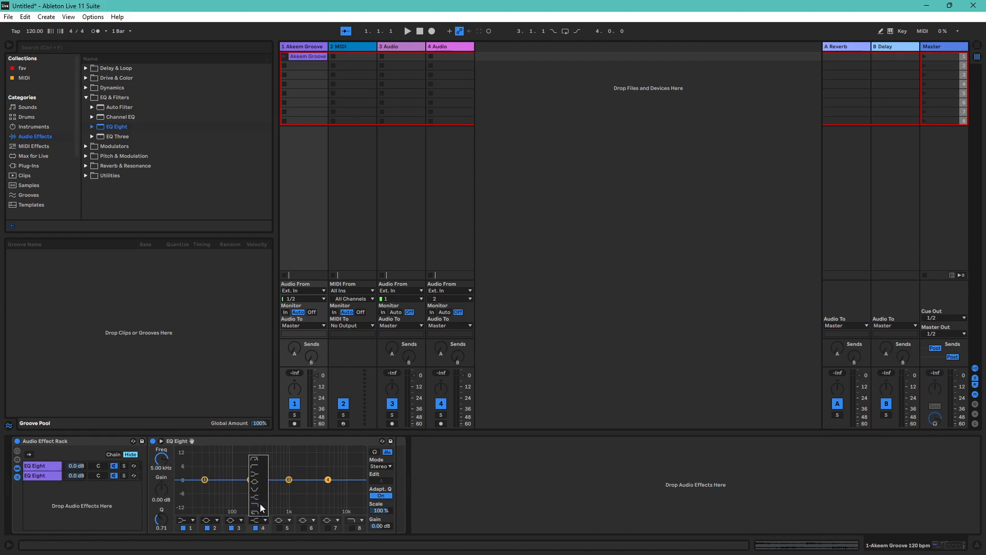
left_click(260, 504)
left_click_drag(328, 486, 207, 490)
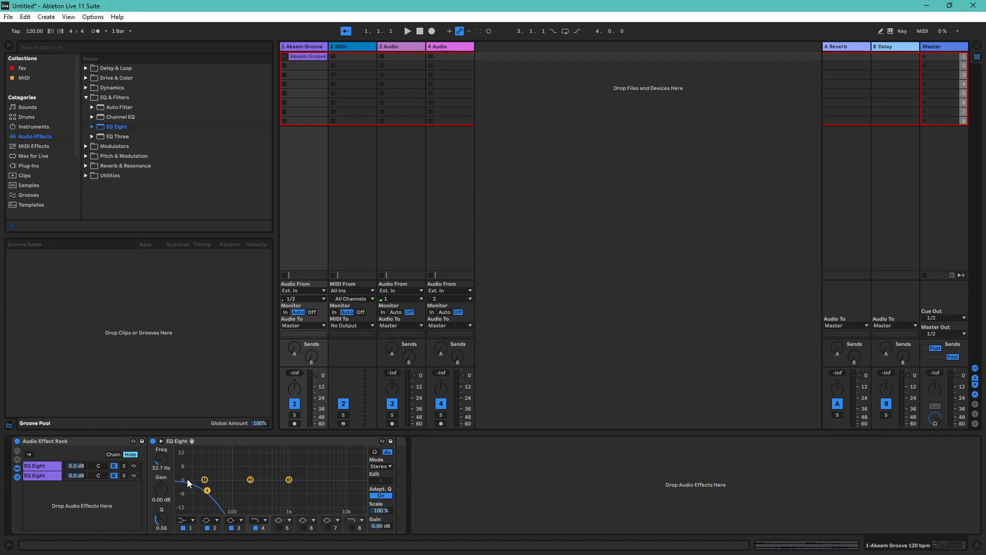
left_click(51, 464)
left_click(48, 473)
left_click(46, 467)
left_click_drag(208, 490, 229, 486)
left_click(38, 475)
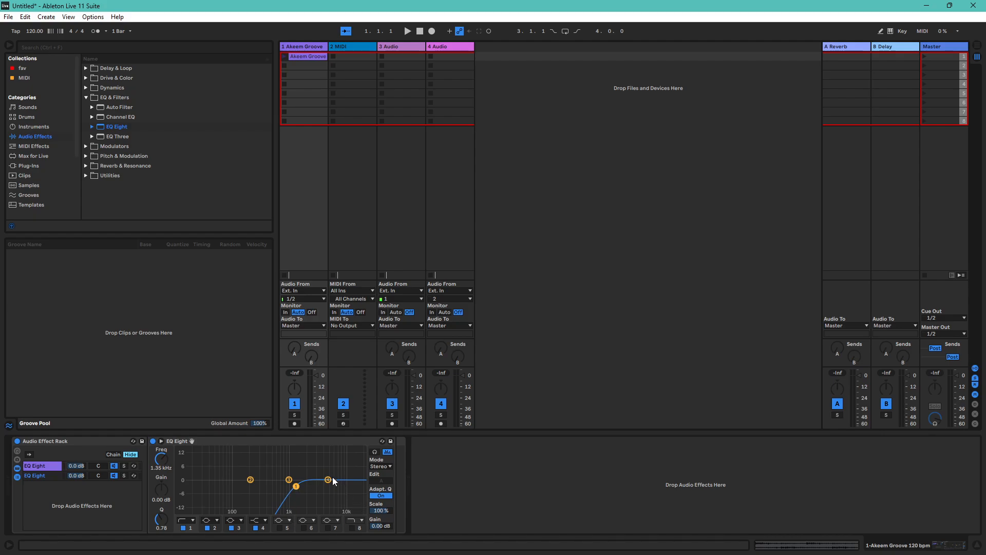
- Play the Akeem Groove clip through the rack, switching both chains off and back on
left_click(285, 57)
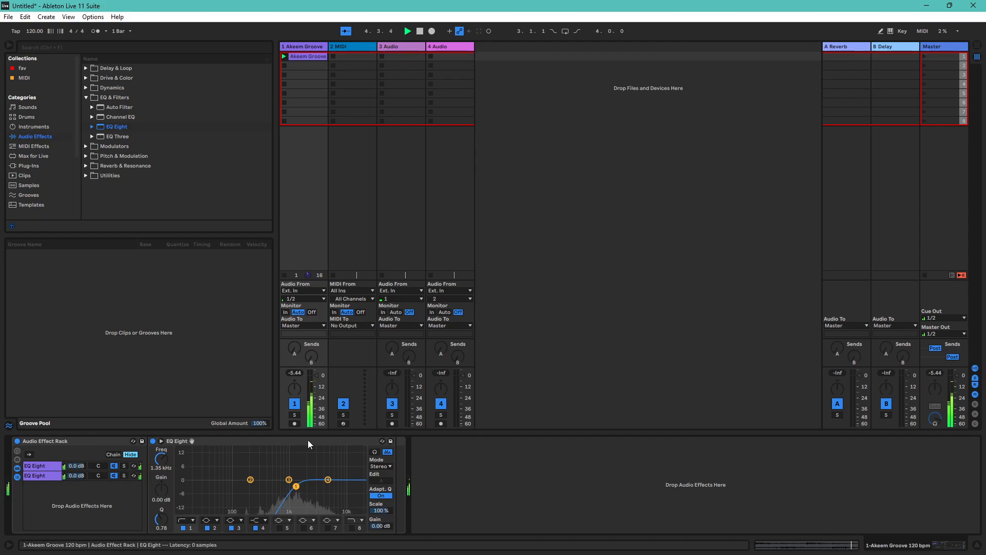
left_click(114, 477)
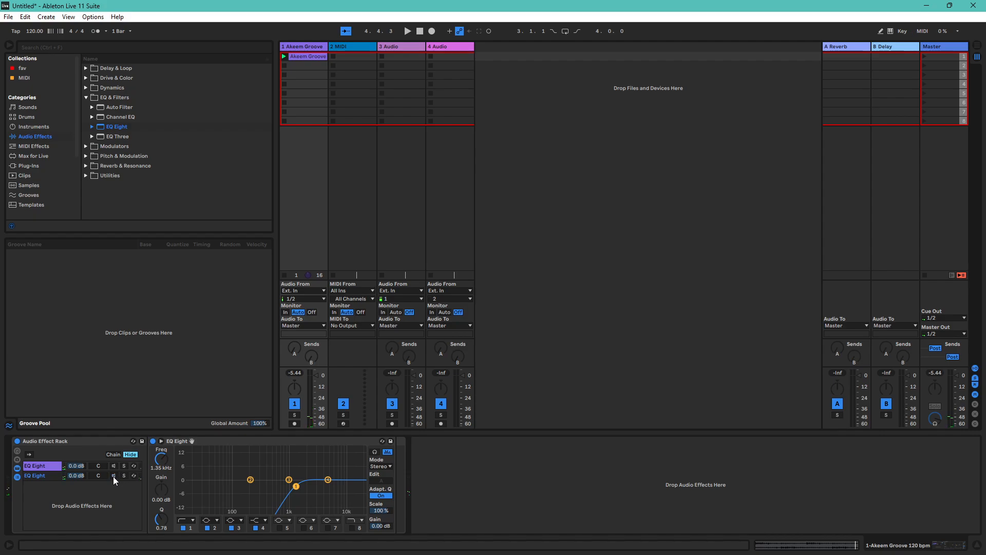
key("space")
key("space")
left_click(114, 476)
left_click(113, 467)
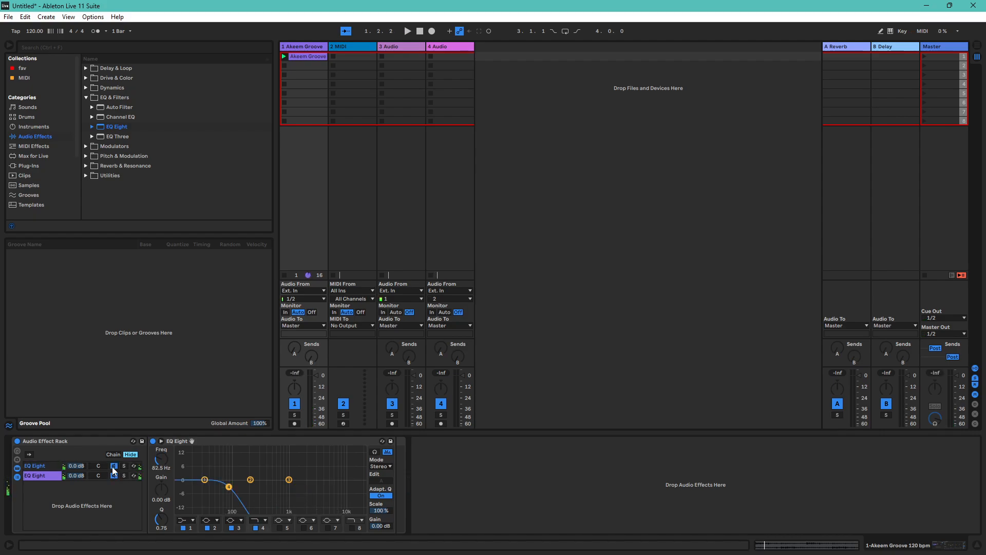
- Bypass the Audio Effect Rack during playback to hear the unprocessed clip, and turn the rack back on
left_click(16, 441)
key("space")
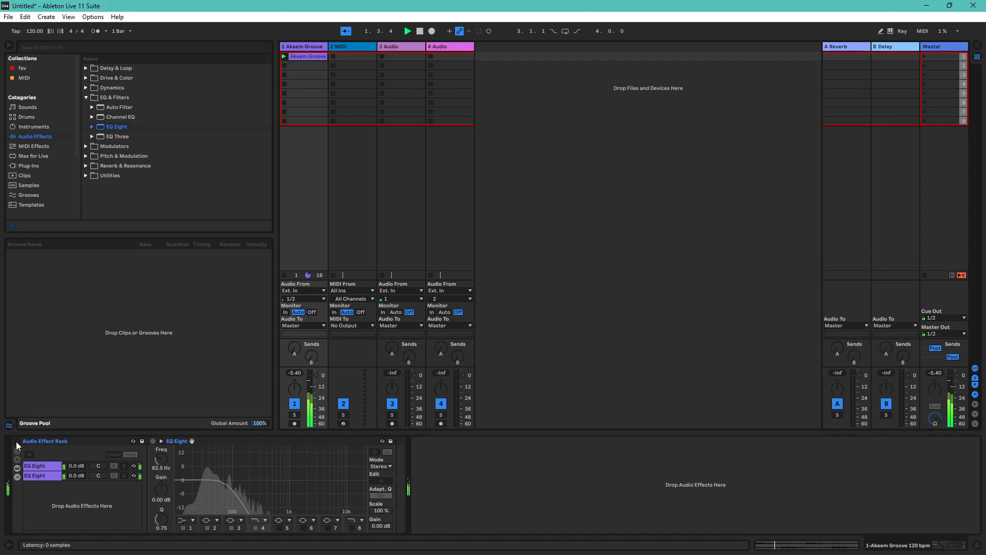
left_click(17, 441)
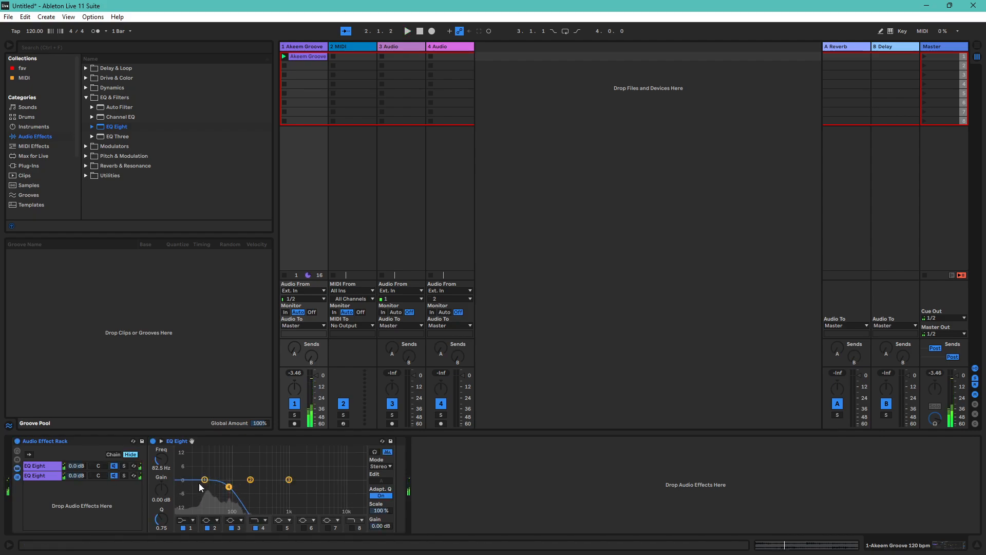
- Compare the EQ Eight curves of the two chains and collapse the EQ & Filters folder
left_click(50, 476)
left_click(47, 465)
left_click(49, 475)
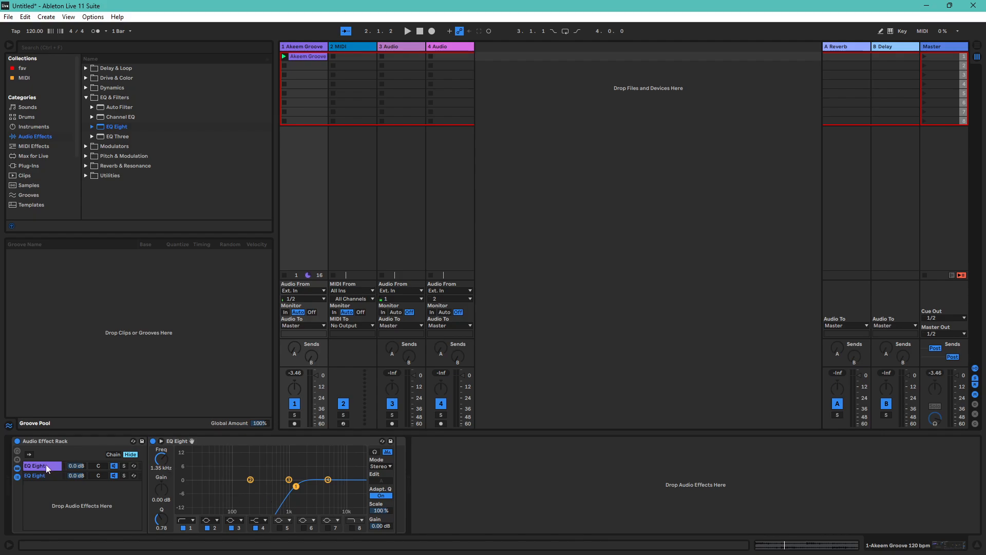
key("Down")
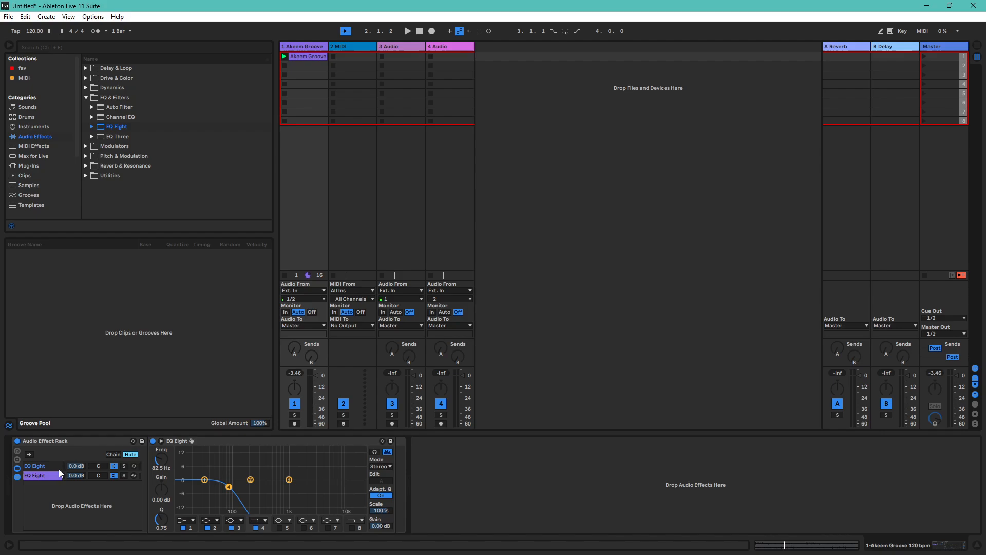
left_click(87, 97)
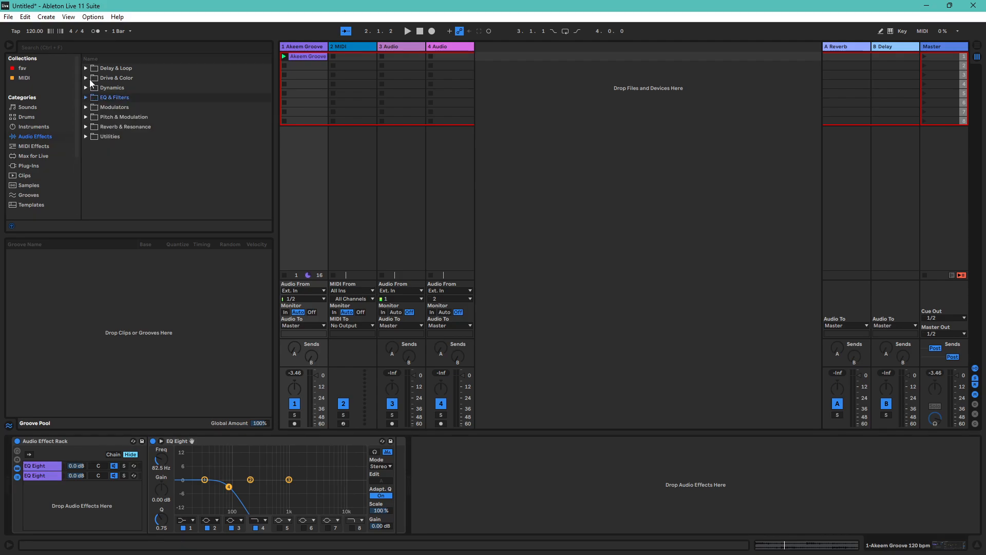
- Solo the first chain during playback and raise its EQ Eight band 4 high cut to about 653 Hz
left_click(125, 466)
key("space")
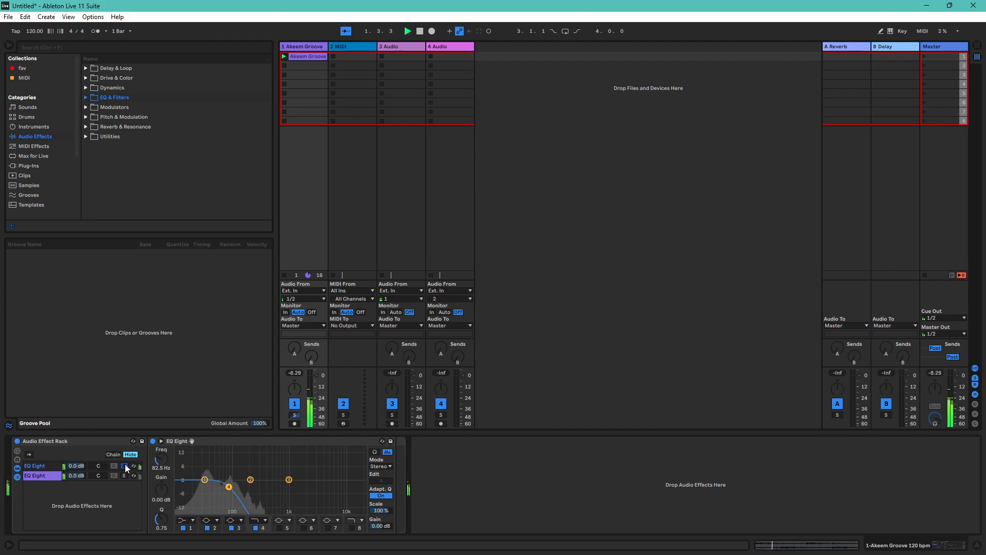
left_click_drag(229, 487, 256, 488)
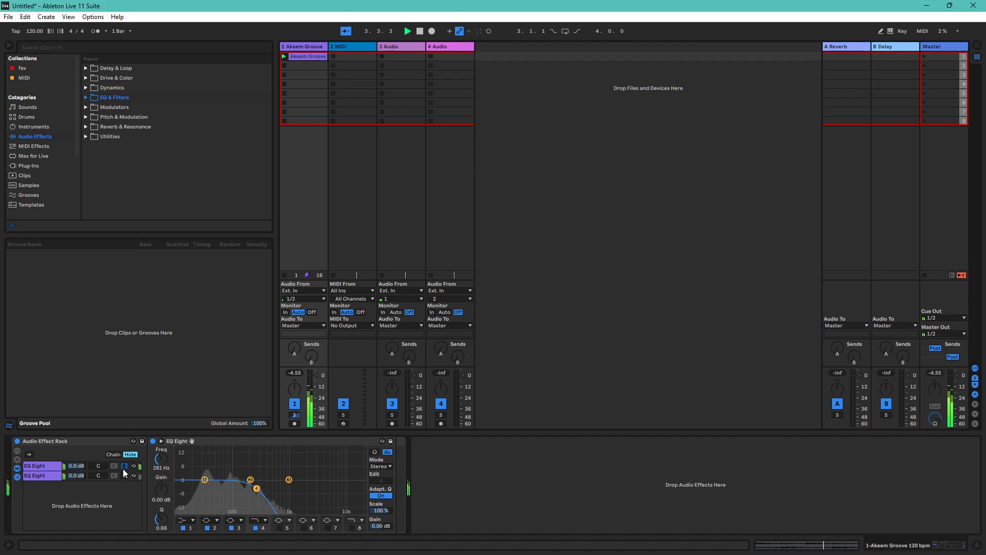
left_click(54, 466)
double_click(53, 466)
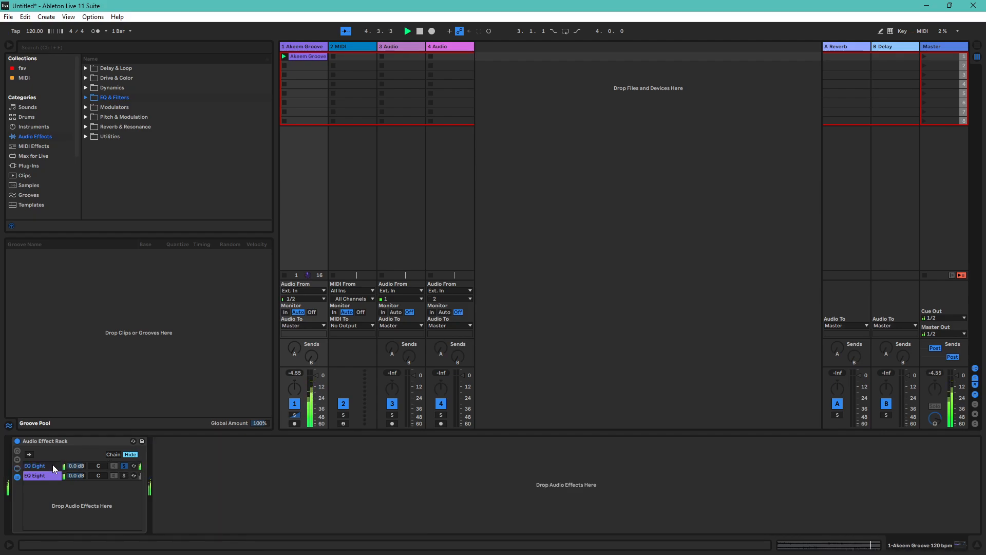
double_click(53, 466)
left_click_drag(257, 488, 280, 493)
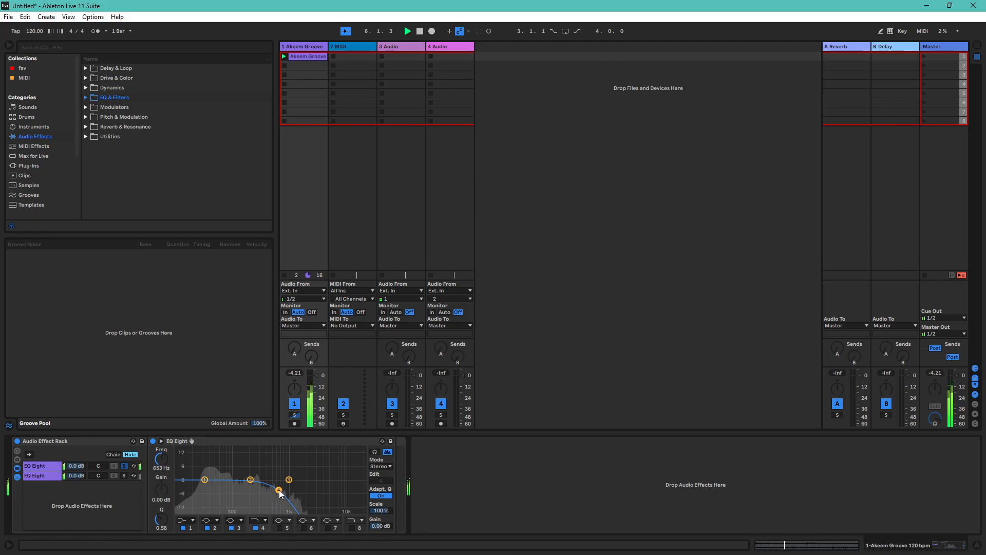
- Solo the second chain, raise its EQ Eight band 1 low cut to about 5.27 kHz, and end the solo
left_click(51, 477)
left_click(124, 475)
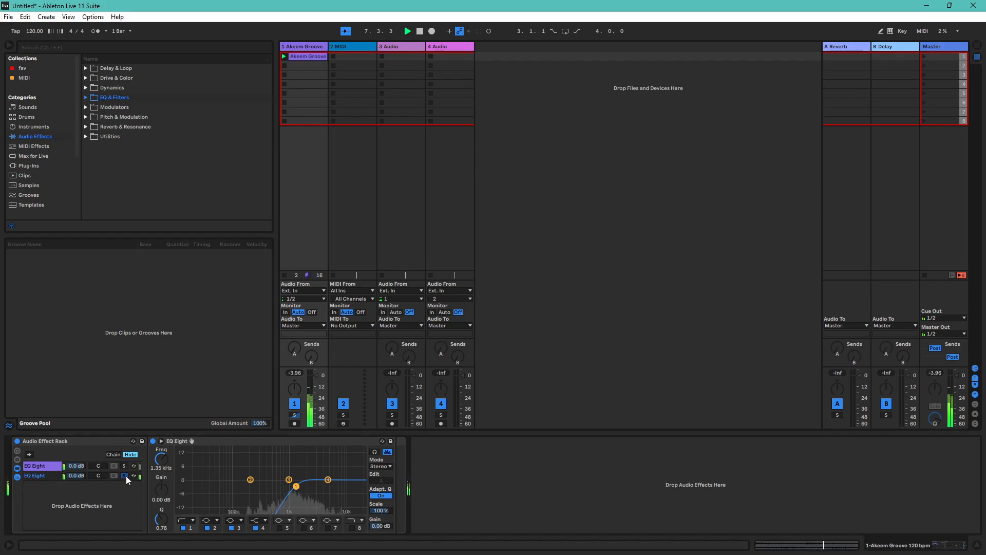
left_click_drag(296, 486, 328, 487)
left_click(120, 475)
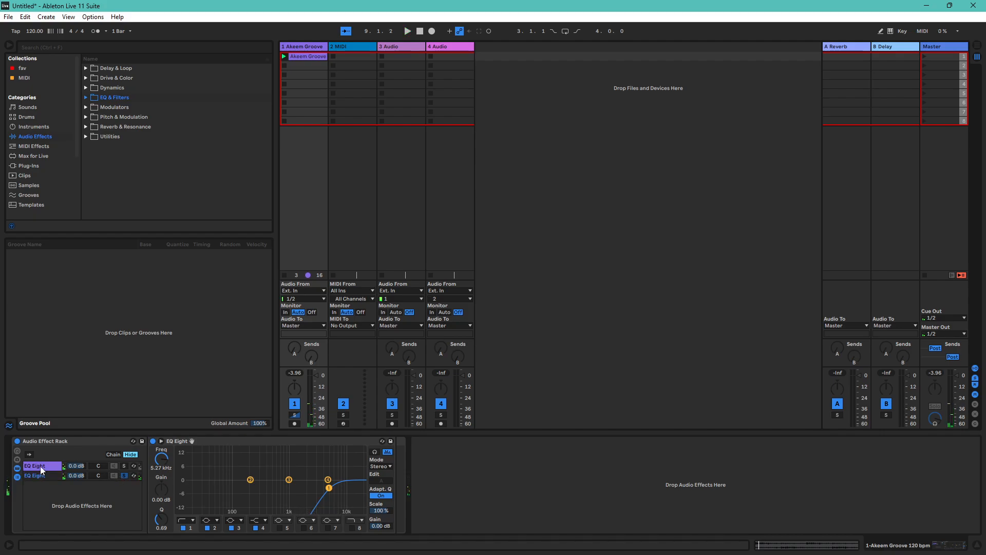
double_click(44, 468)
left_click(123, 476)
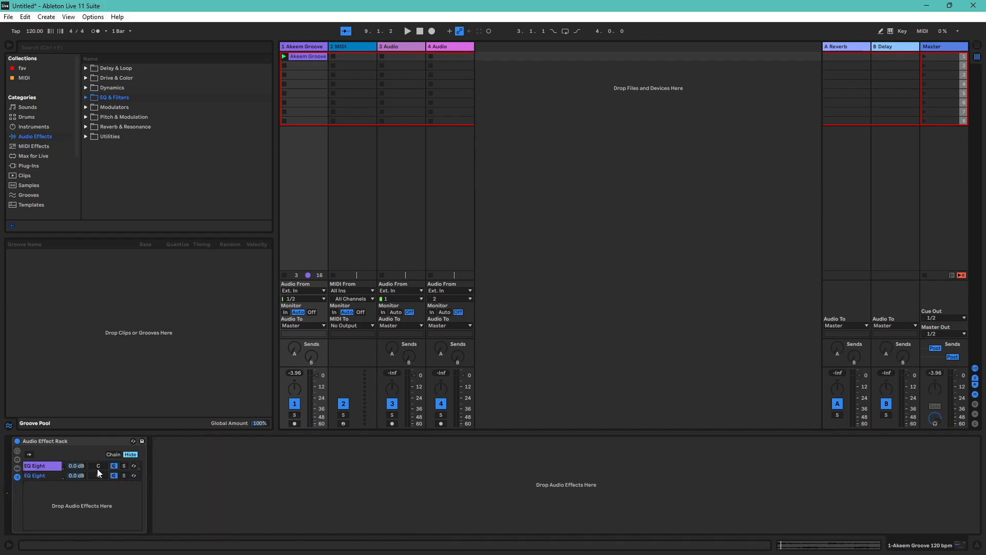
- Add Delay, Echo and Beat Repeat after the EQ Eight in the first chain
left_click(54, 464)
left_click(87, 126)
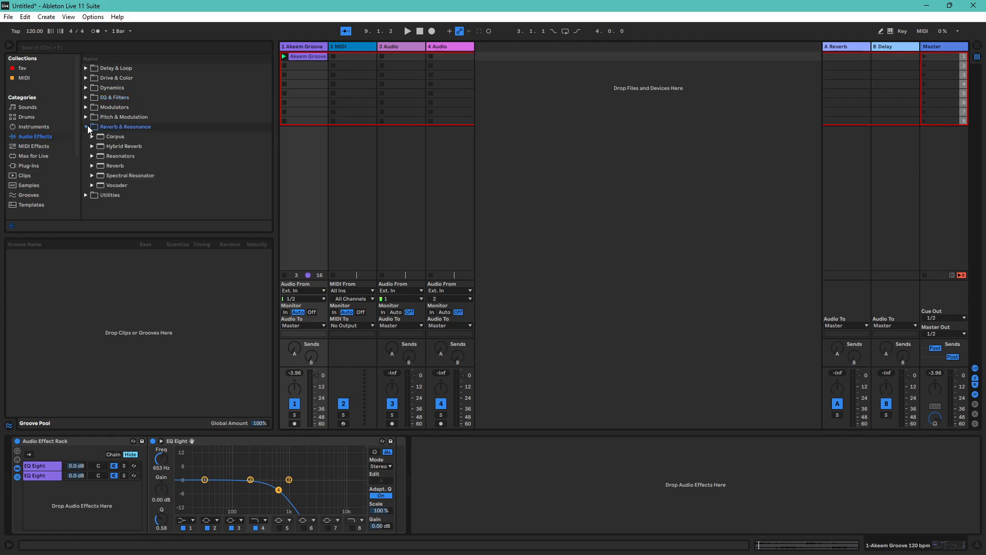
left_click(87, 73)
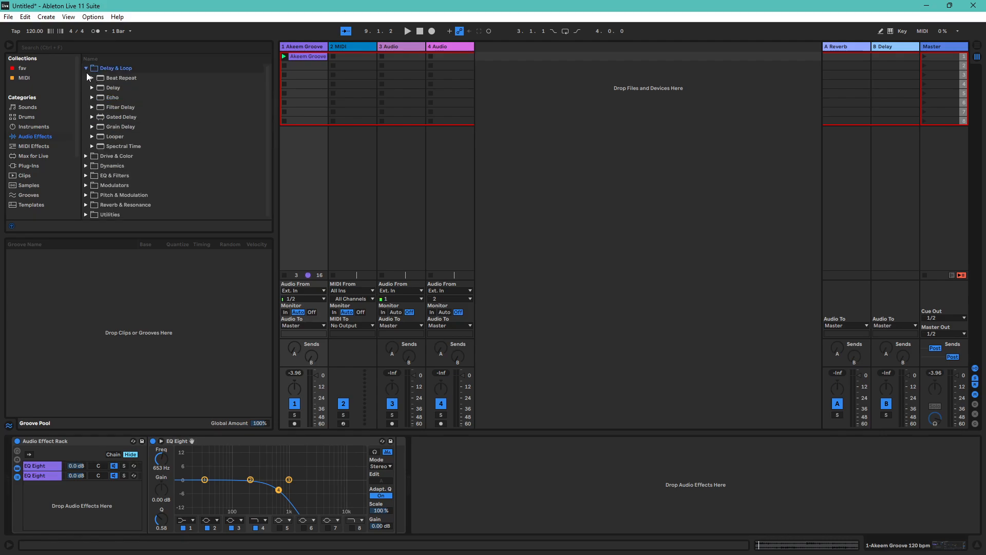
mouse_move(118, 87)
left_mouse_down()
mouse_move(339, 446)
mouse_move(401, 477)
mouse_move(386, 476)
left_mouse_up()
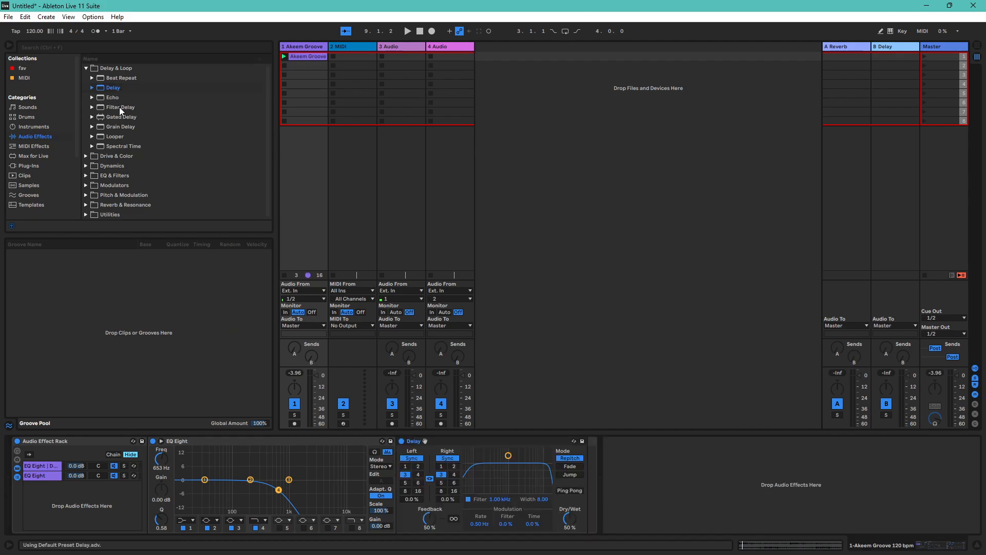
left_click_drag(112, 97, 596, 478)
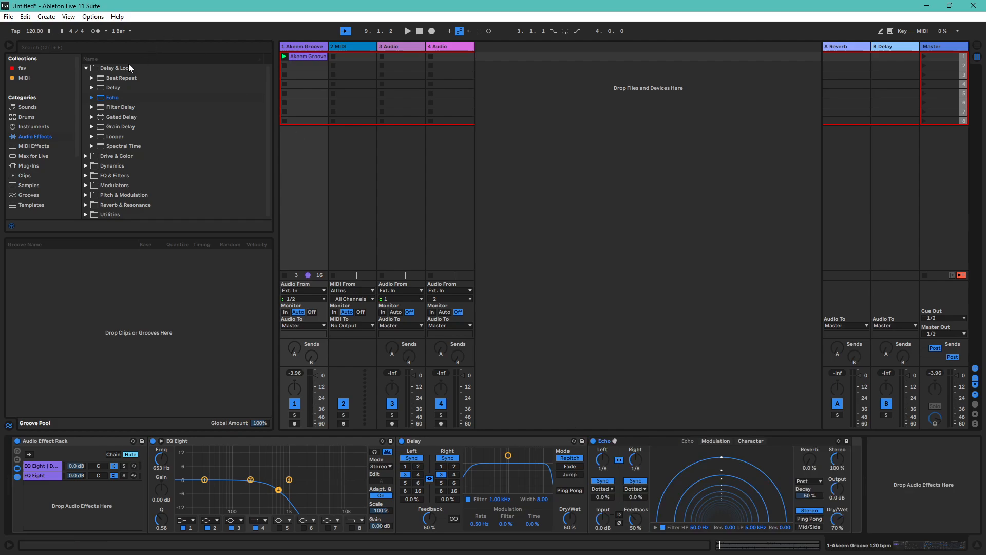
left_click_drag(121, 77, 785, 479)
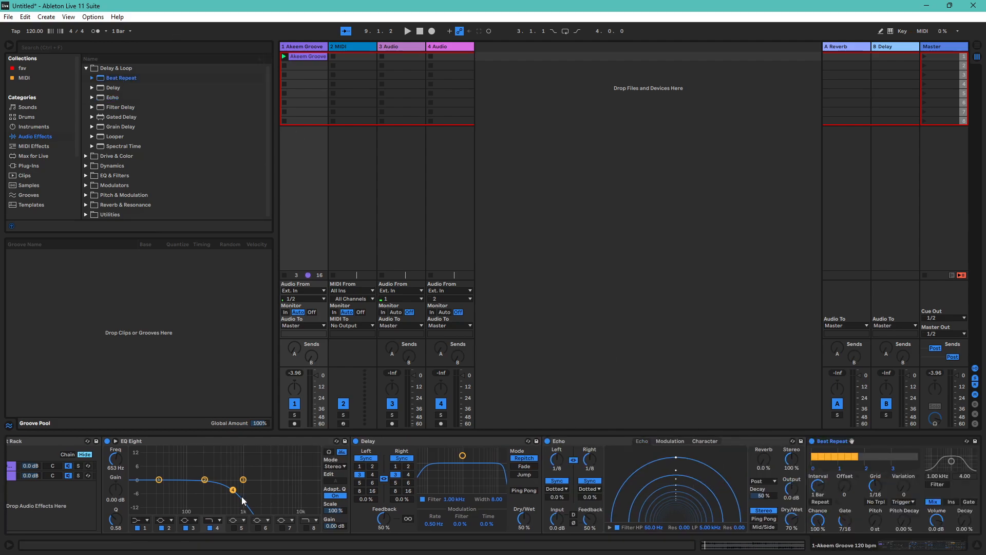
- Solo the first chain and play the clip to hear its added effects
left_click(78, 465)
key("space")
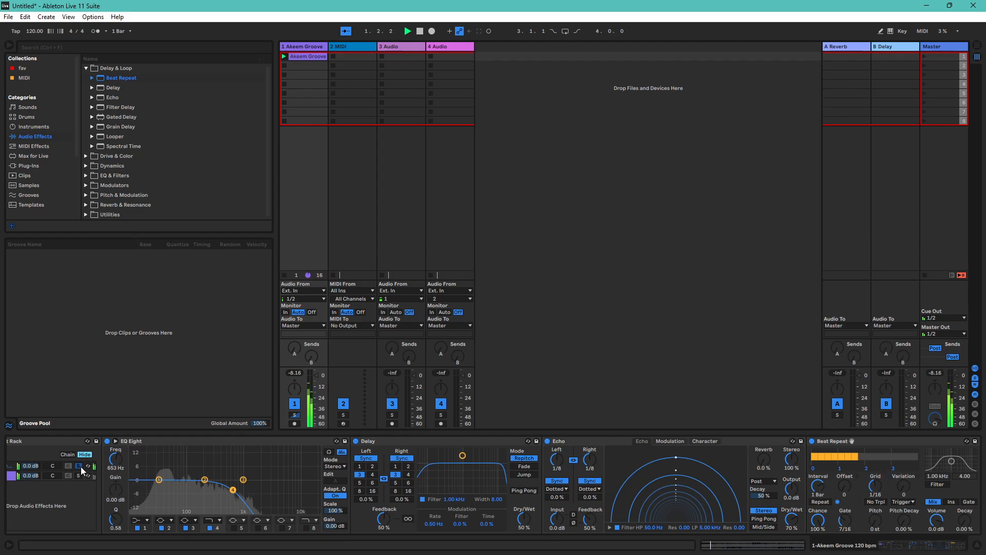
left_click_drag(903, 542, 879, 548)
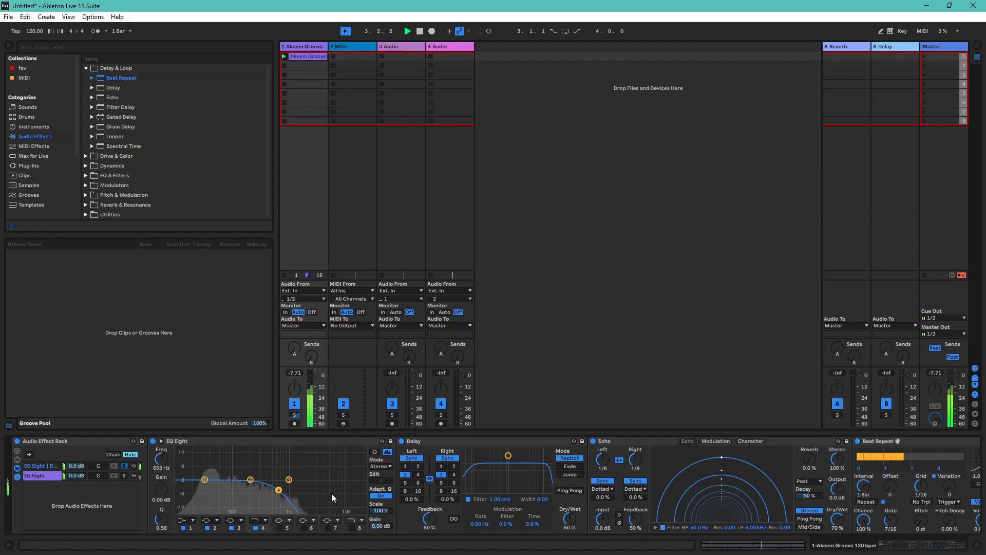
- End the first chain's solo, show the second chain's devices, and play the clip through both chains
key("space")
left_click(124, 467)
left_click(49, 478)
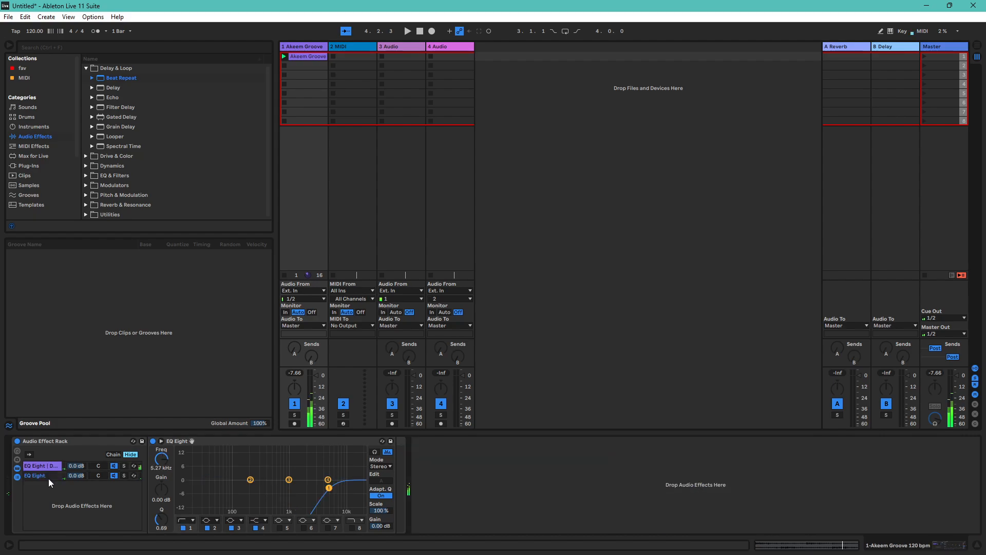
key("space")
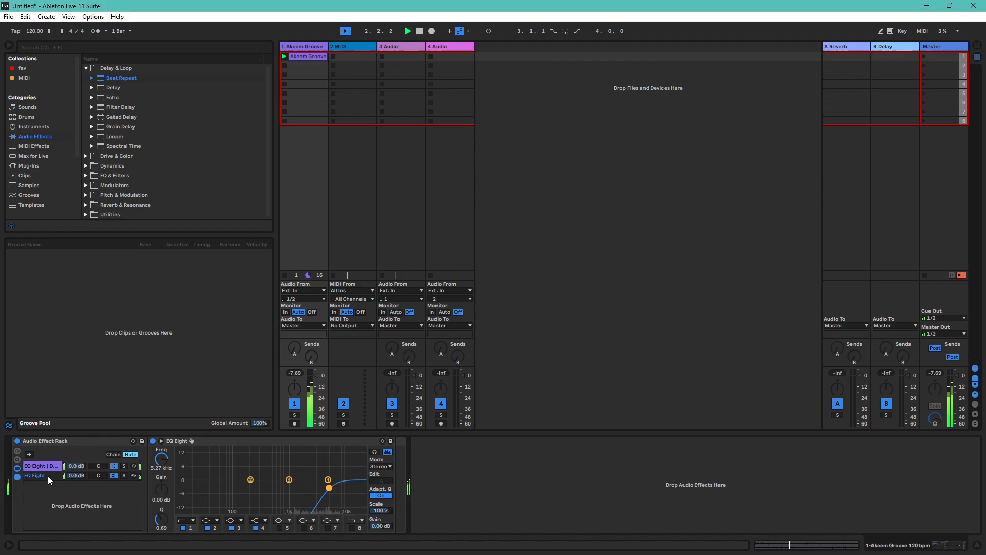
key("space")
- Add Redux after the second chain's EQ Eight and, during playback, set rate 9.57 kHz, bits 7, jitter 21 % and shape 21 %
double_click(48, 476)
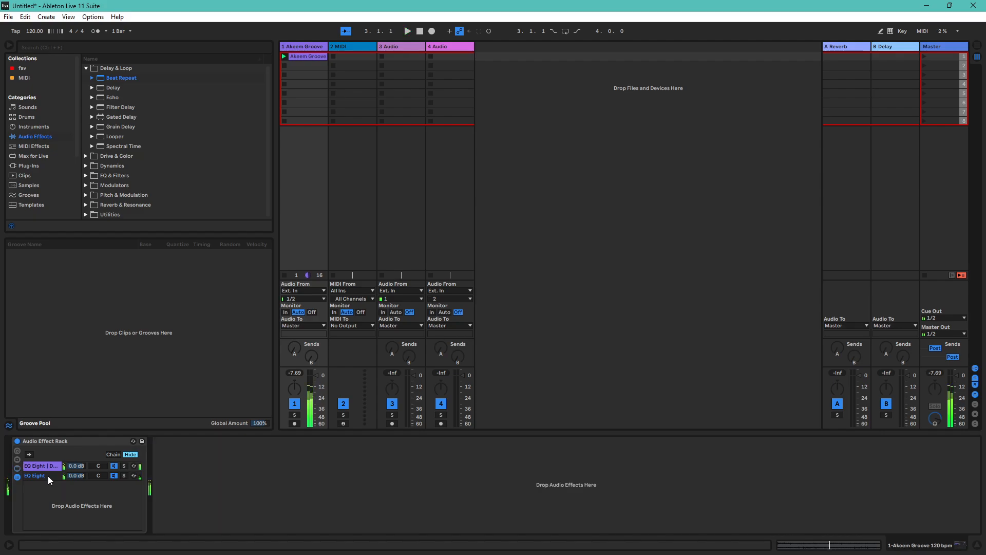
left_click(48, 475)
left_click(85, 156)
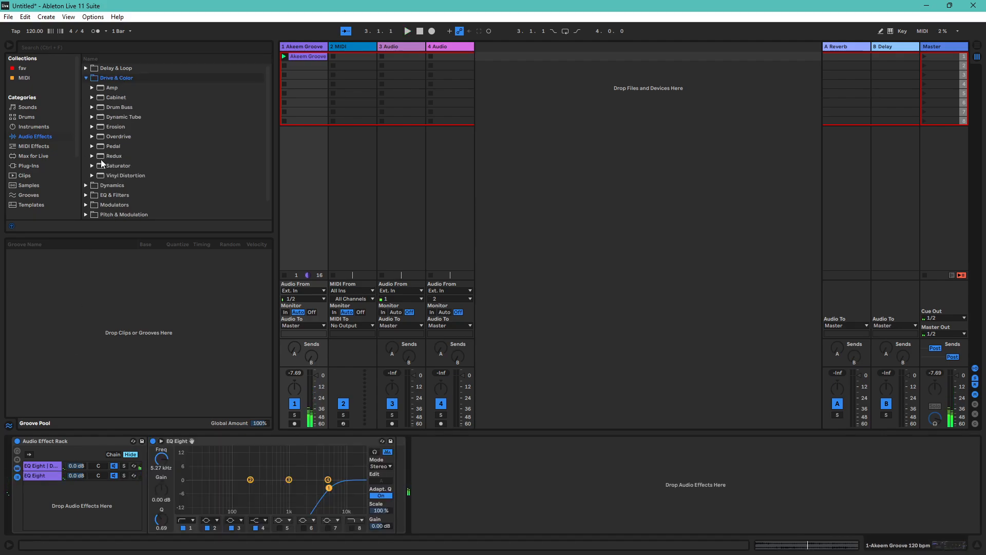
left_click_drag(435, 477, 391, 472)
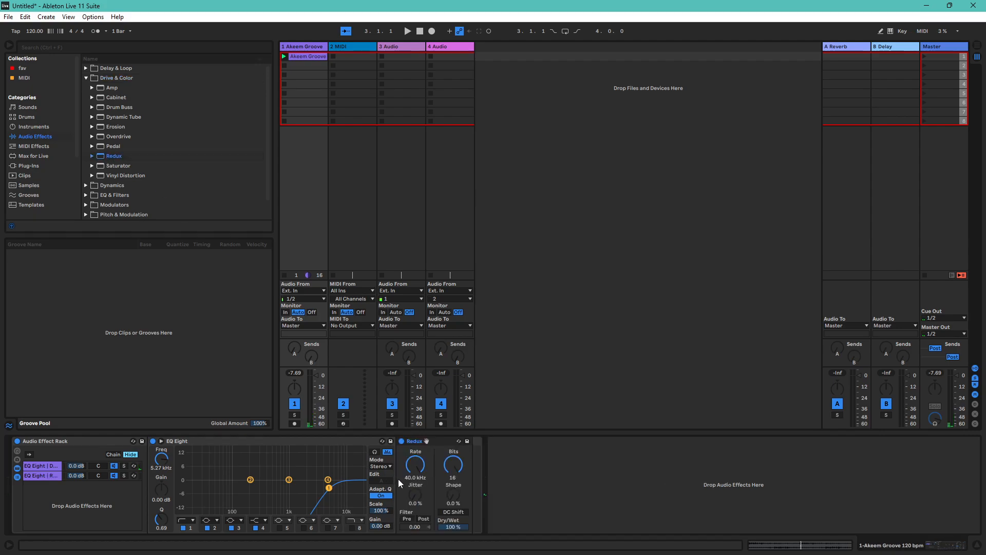
key("space")
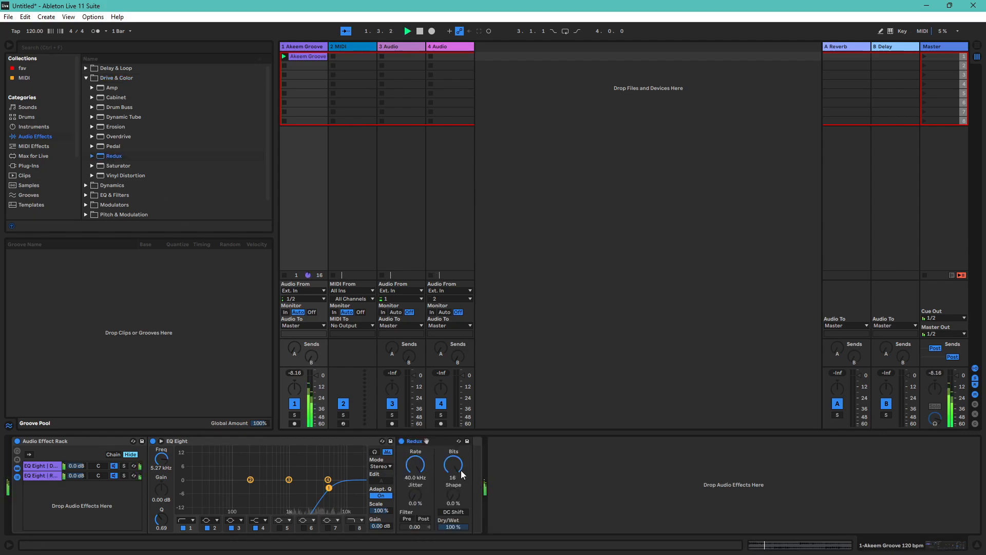
left_click_drag(456, 467, 429, 493)
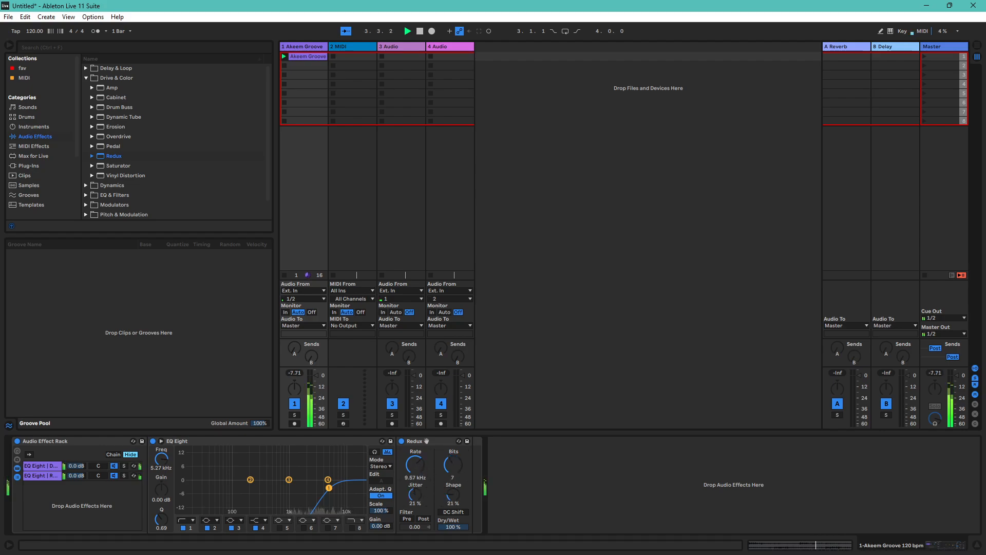
- Add Hybrid Reverb after Redux in the second chain
scroll(129, 194, "down", 2)
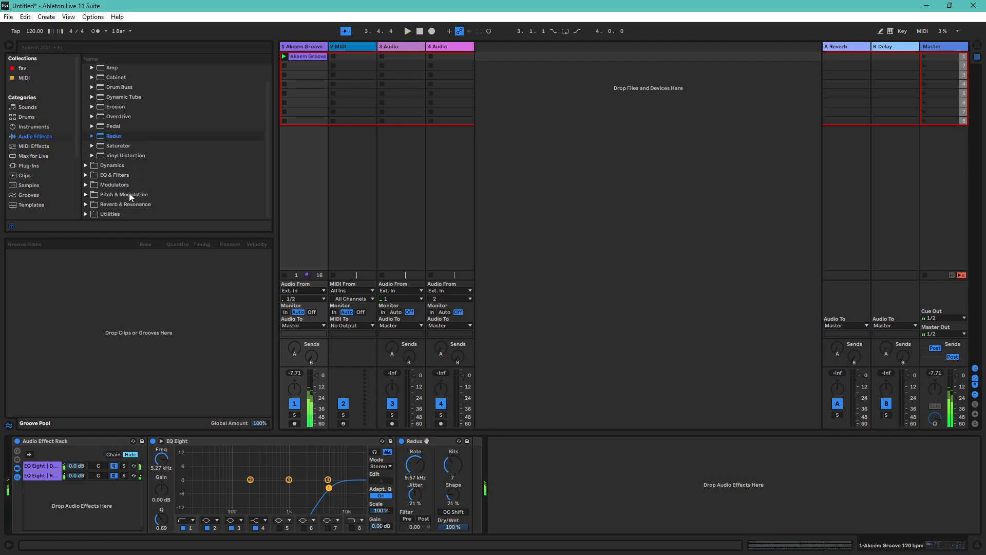
left_click(85, 204)
left_click_drag(125, 144, 470, 479)
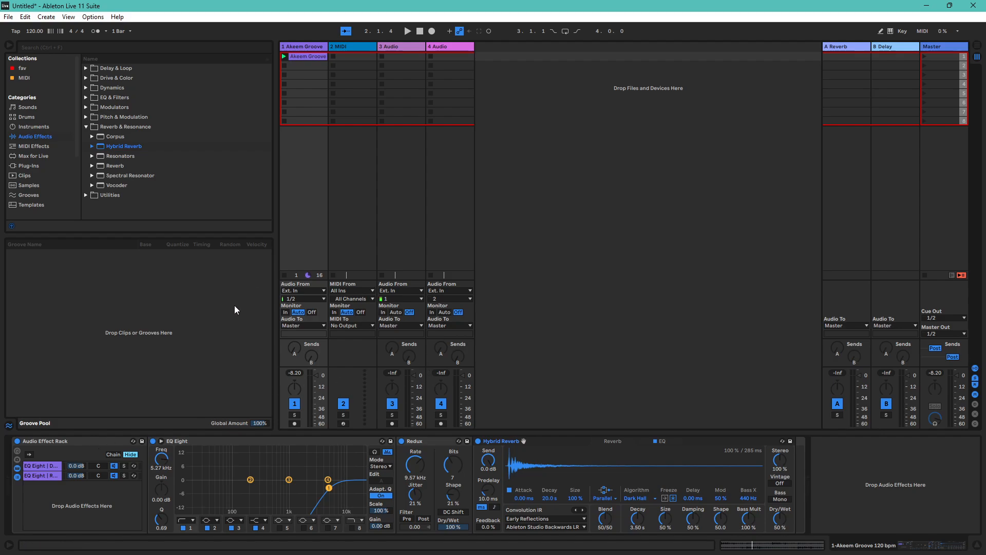
- Open the recent Live Set Examples, discarding the changes to the untitled set
left_click(97, 443)
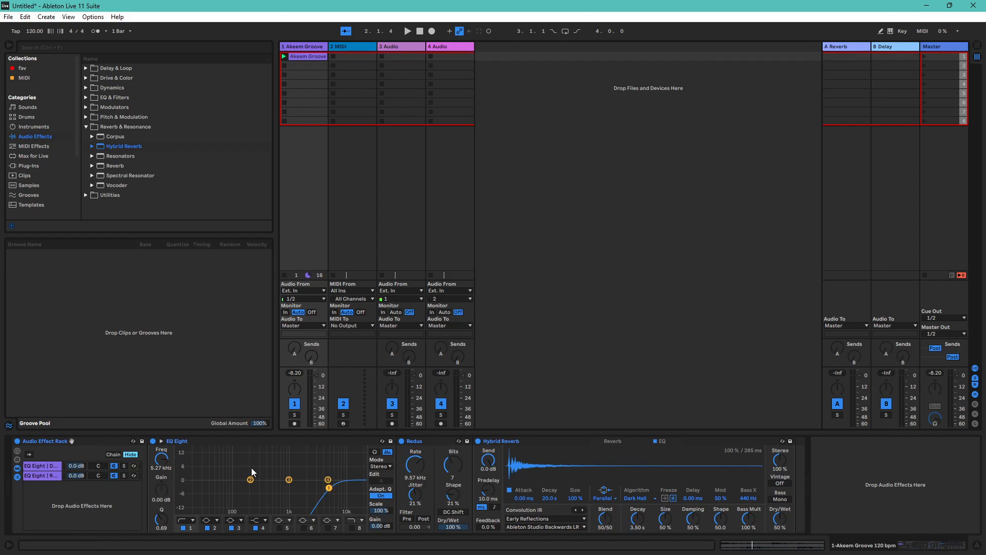
left_click(8, 17)
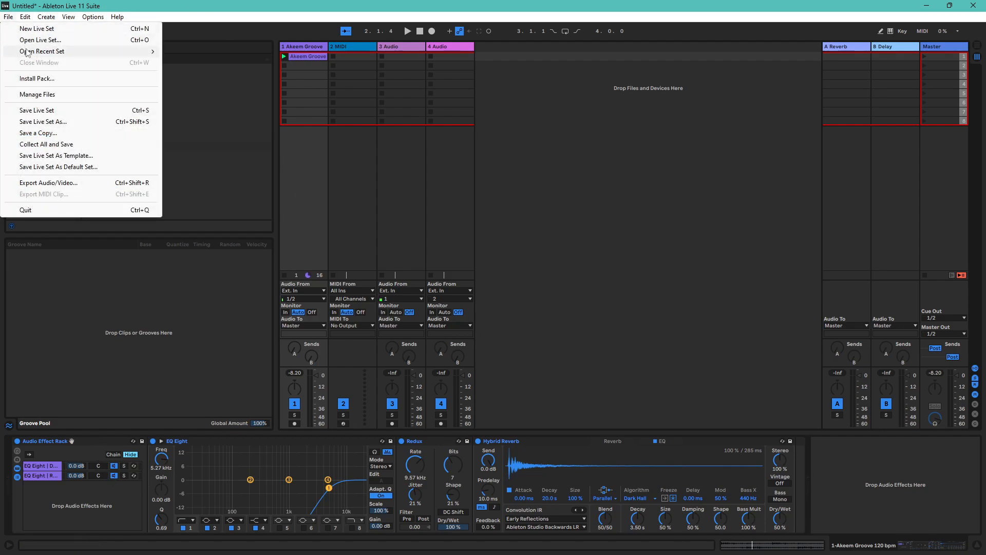
mouse_move(129, 51)
left_click(186, 85)
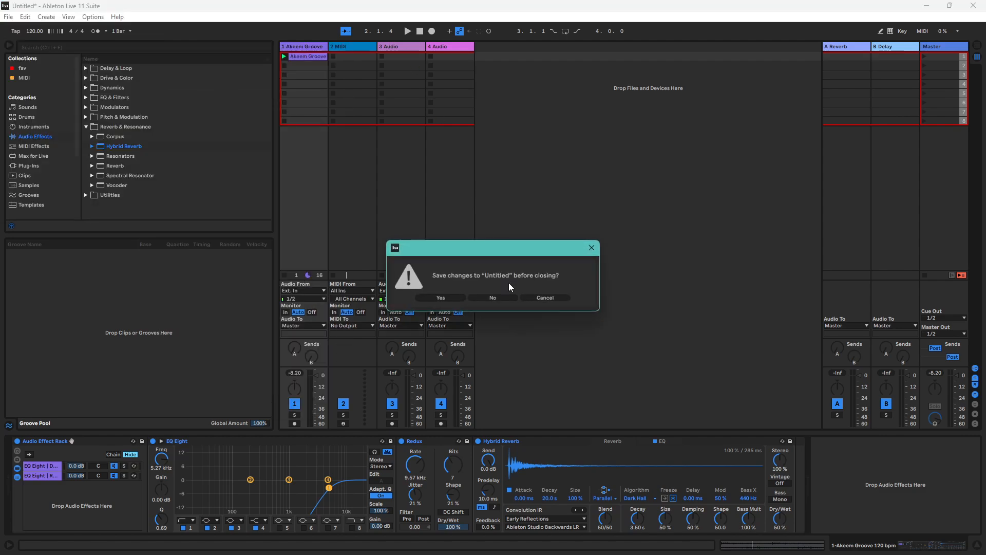
left_click(483, 298)
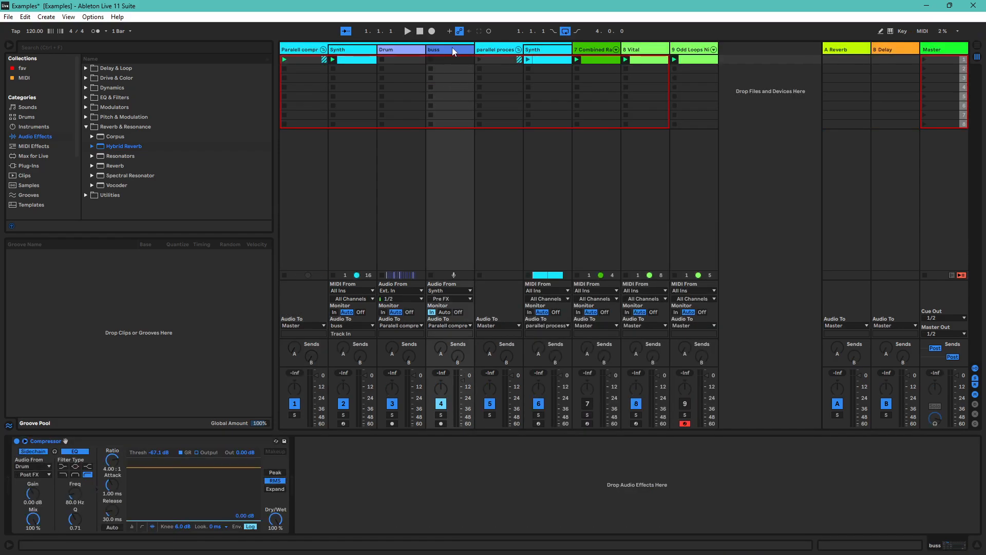
- Solo and play the 9 Odd Loops track, and examine the devices in its Audio Effect Rack's Low and second chains
left_click(698, 60)
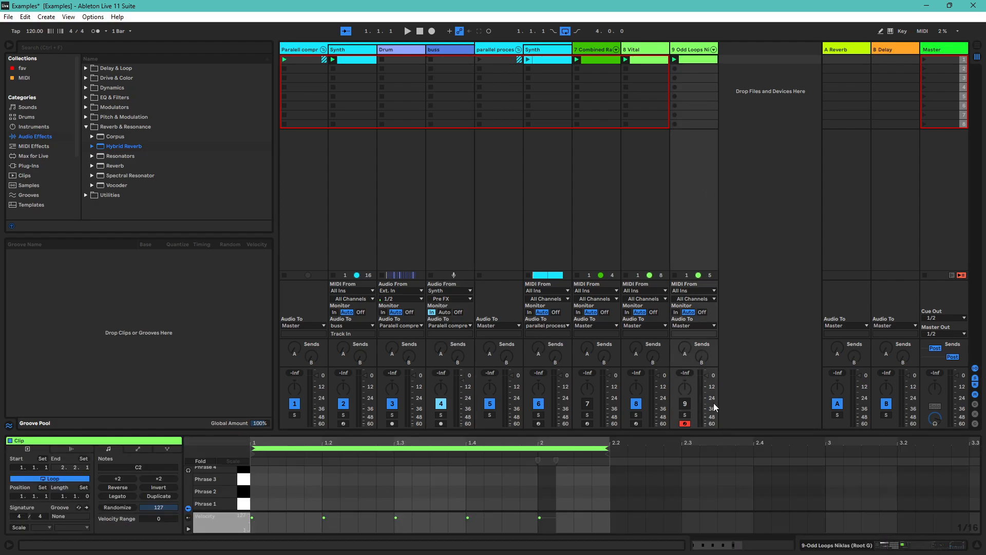
left_click(684, 414)
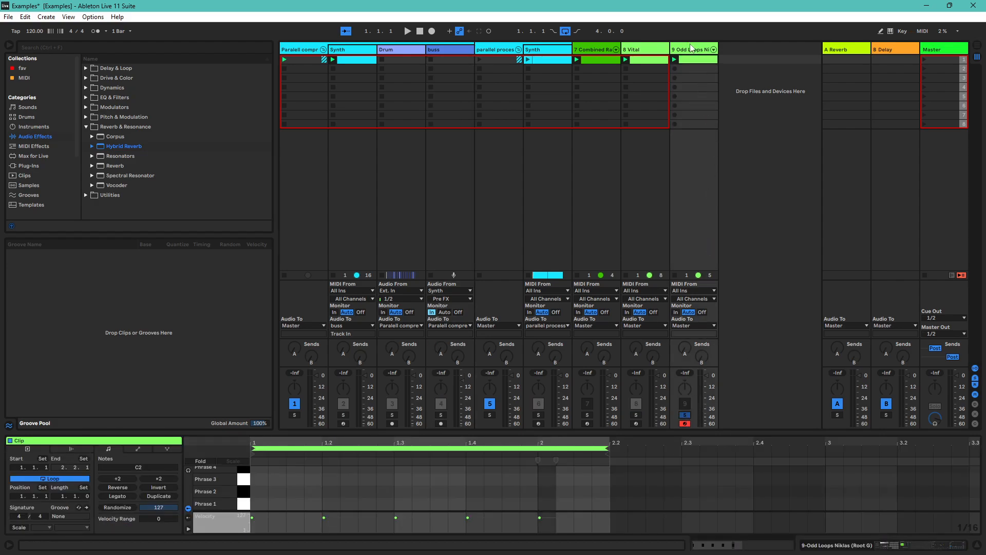
left_click(692, 49)
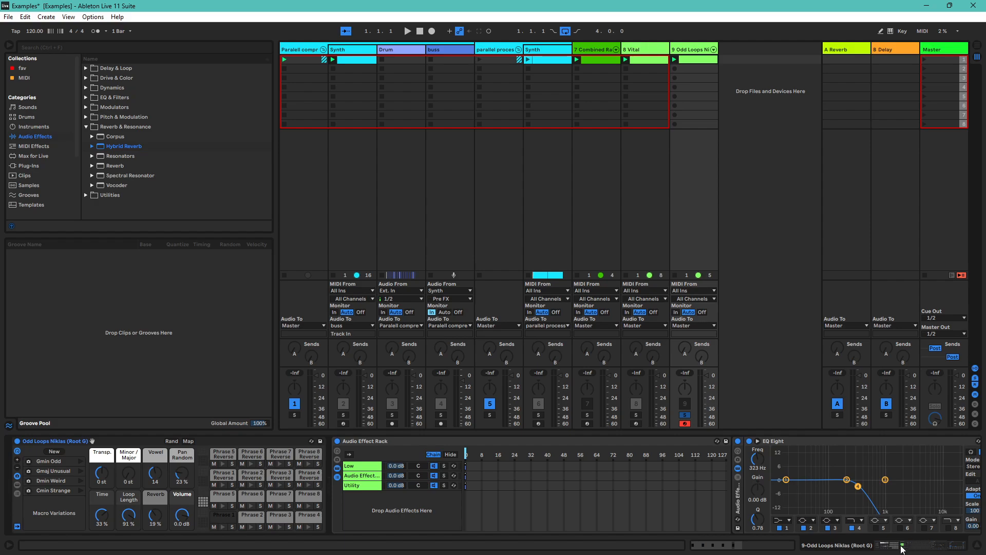
left_click_drag(900, 546, 934, 546)
key("space")
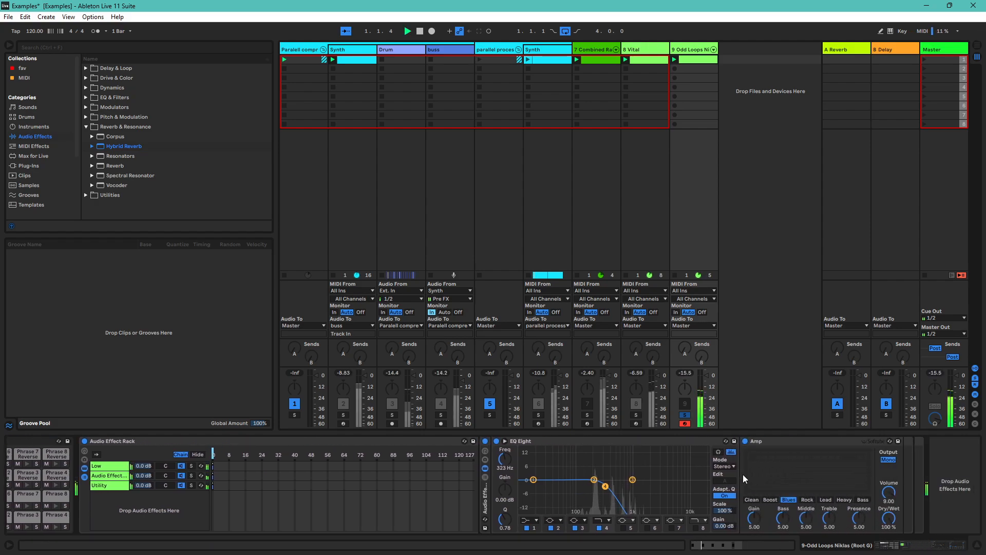
left_click(115, 475)
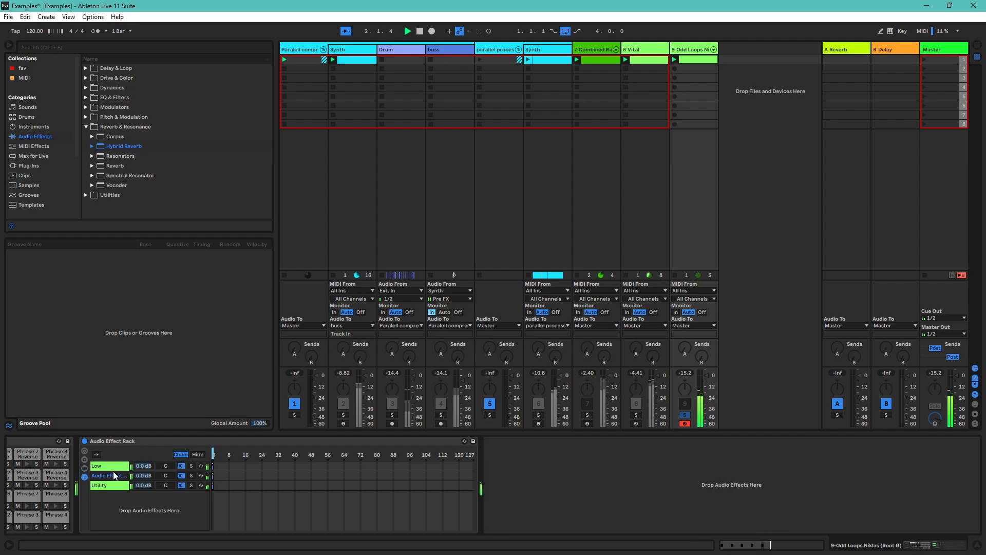
left_click(85, 468)
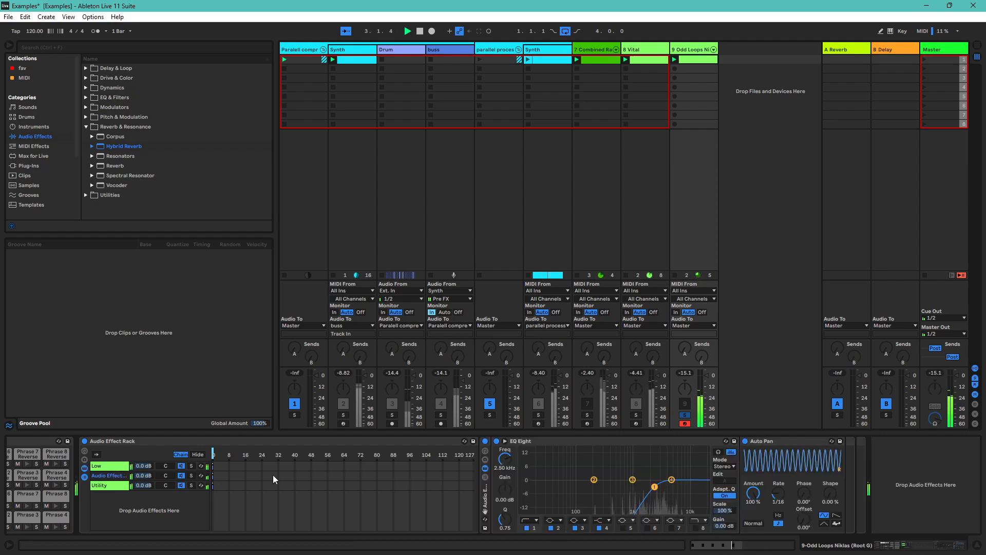
- Audition the 8 Vital track in solo while examining both chains of its Audio Effect Rack with the chain selector hidden
left_click(636, 415)
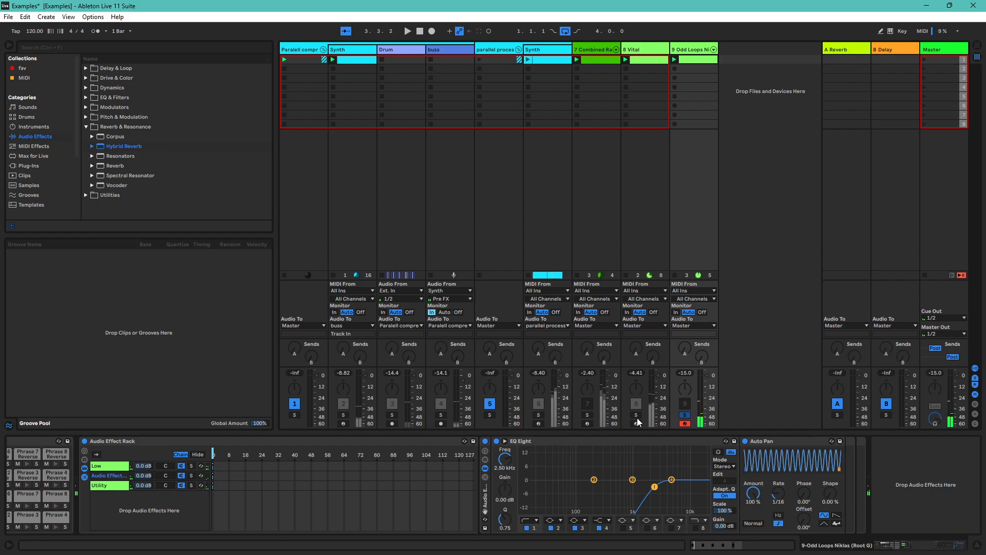
left_click(641, 50)
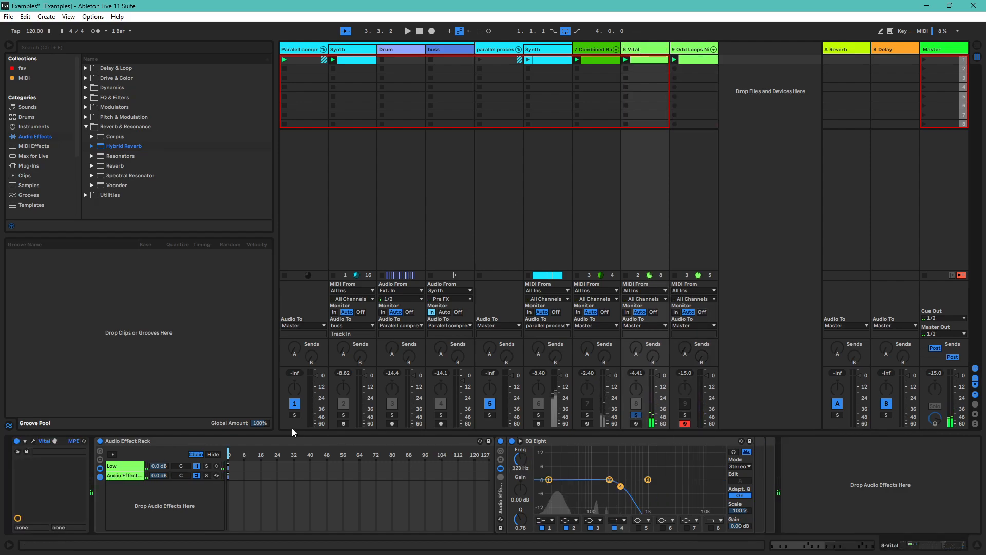
left_click(128, 476)
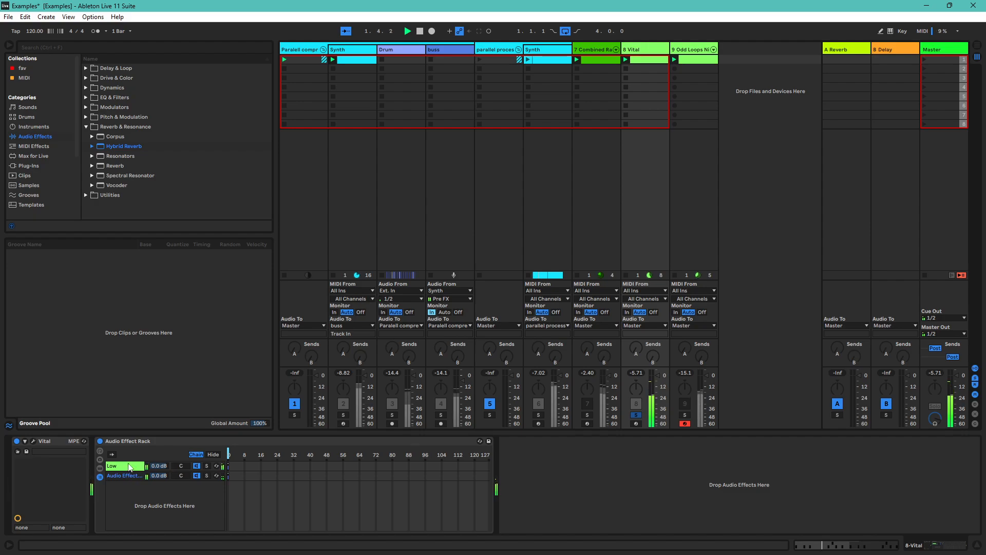
left_click(130, 478)
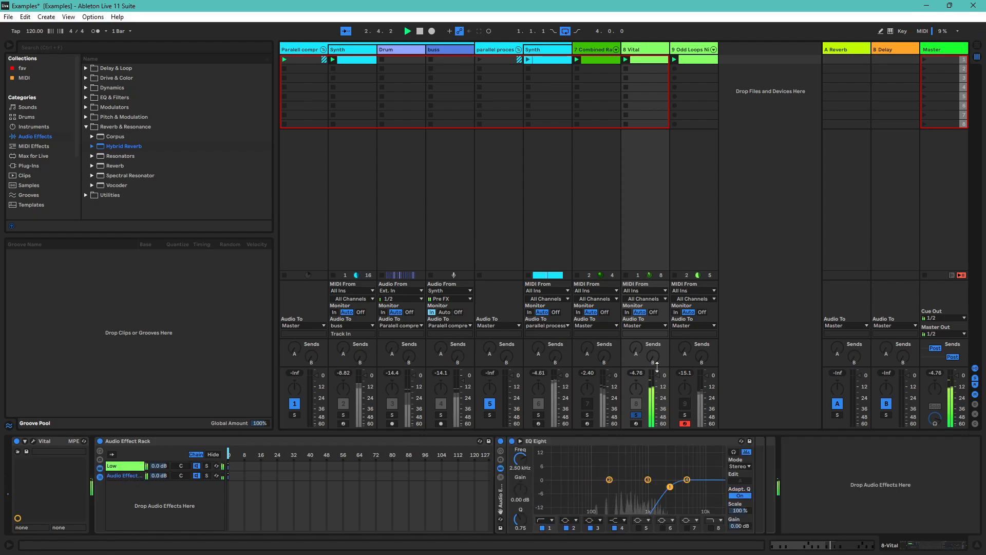
left_click(213, 454)
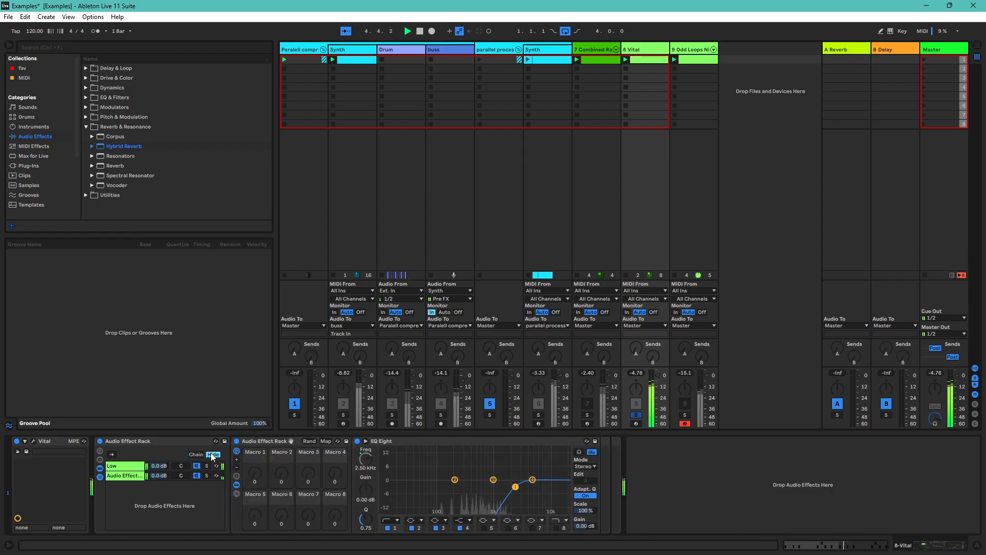
key("space")
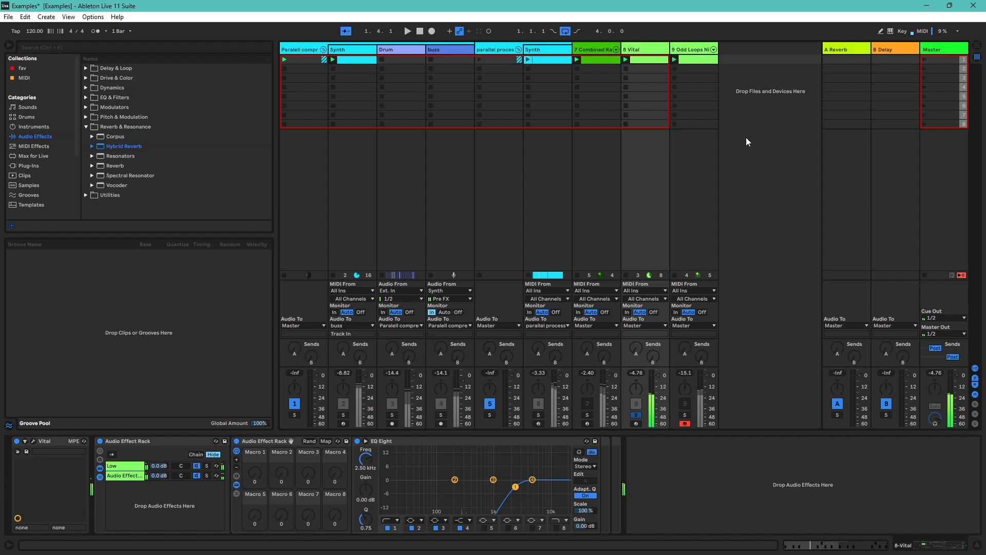
left_click(636, 415)
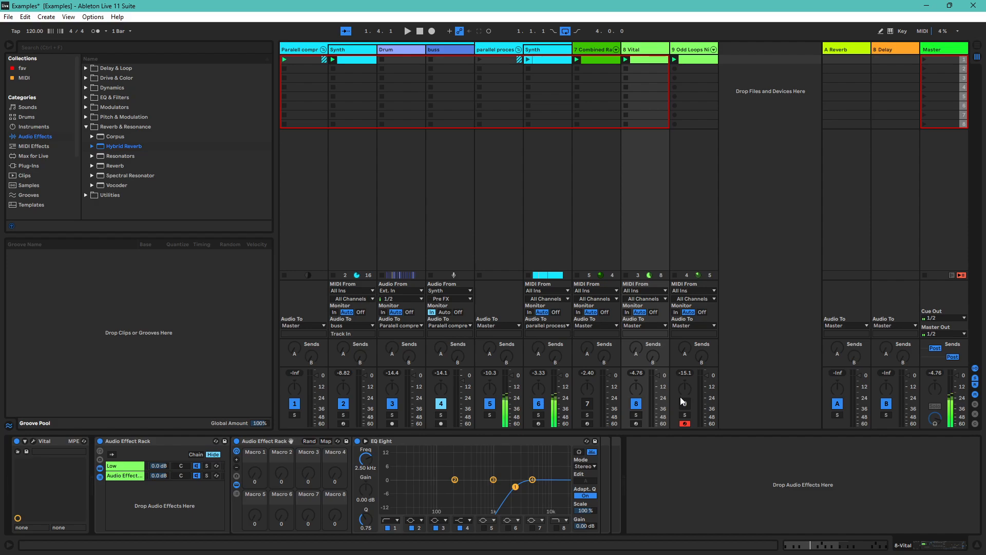
- Look through the devices on the buss, Drum, first Synth and 9 Odd Loops tracks
left_click(435, 53)
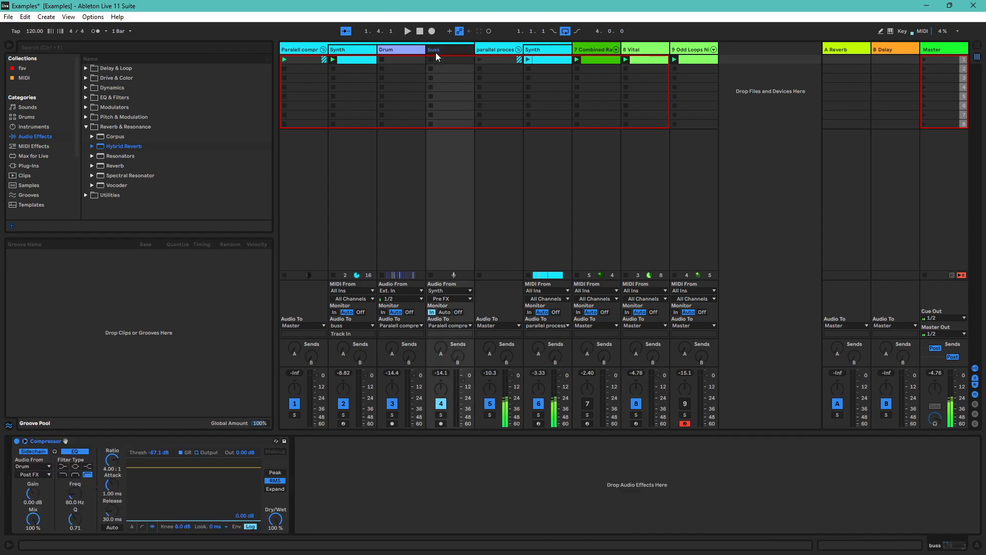
left_click(386, 49)
left_click(367, 53)
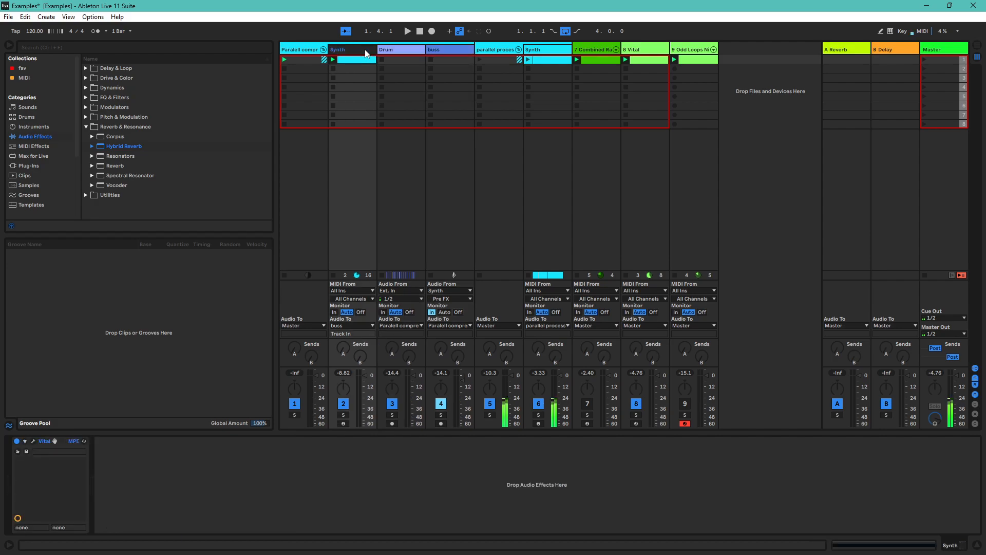
left_click(418, 48)
left_click(442, 52)
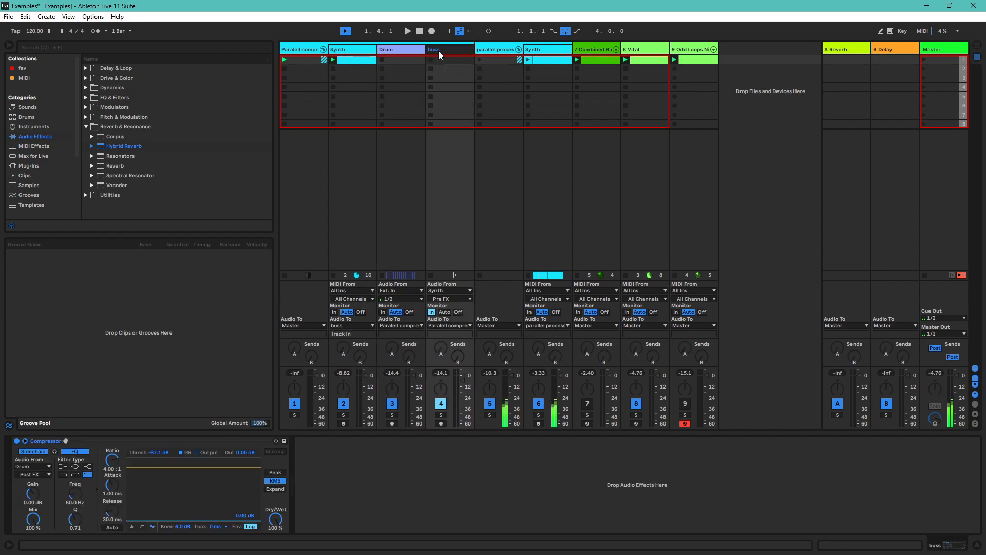
left_click(397, 52)
left_click(348, 54)
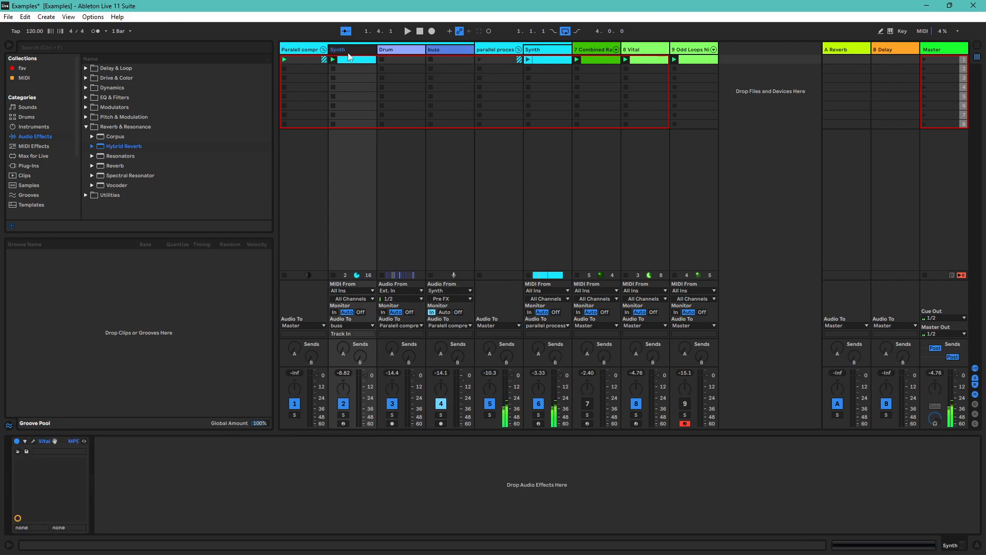
left_click(712, 63)
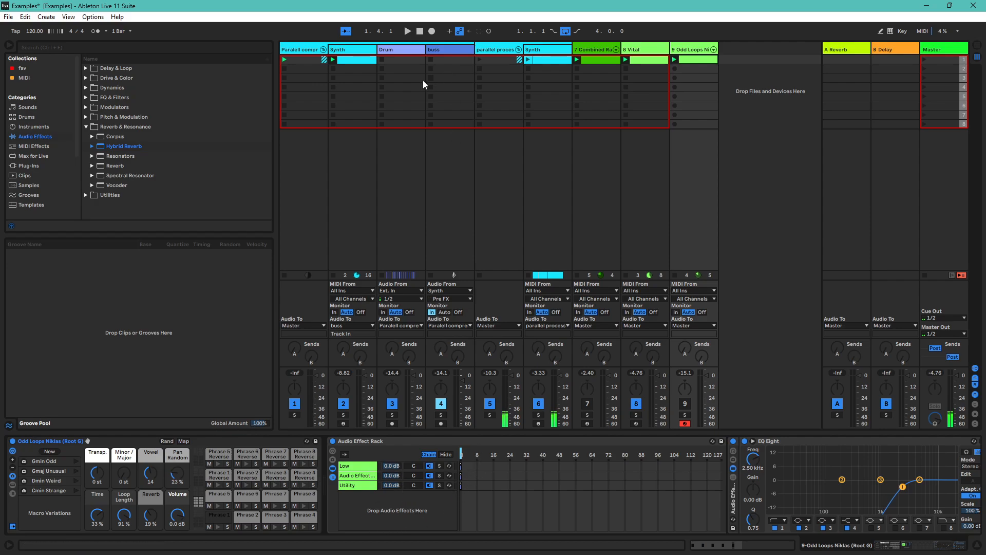
left_click(362, 58)
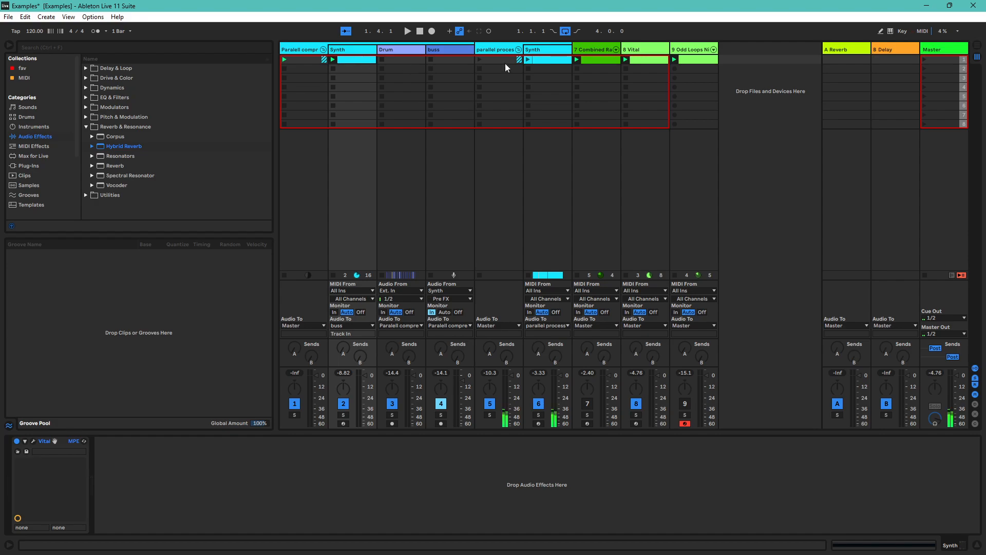
- Show the second Synth track's devices and re-enable the Grain Delay chain in its Audio Effect Rack
left_click(556, 61)
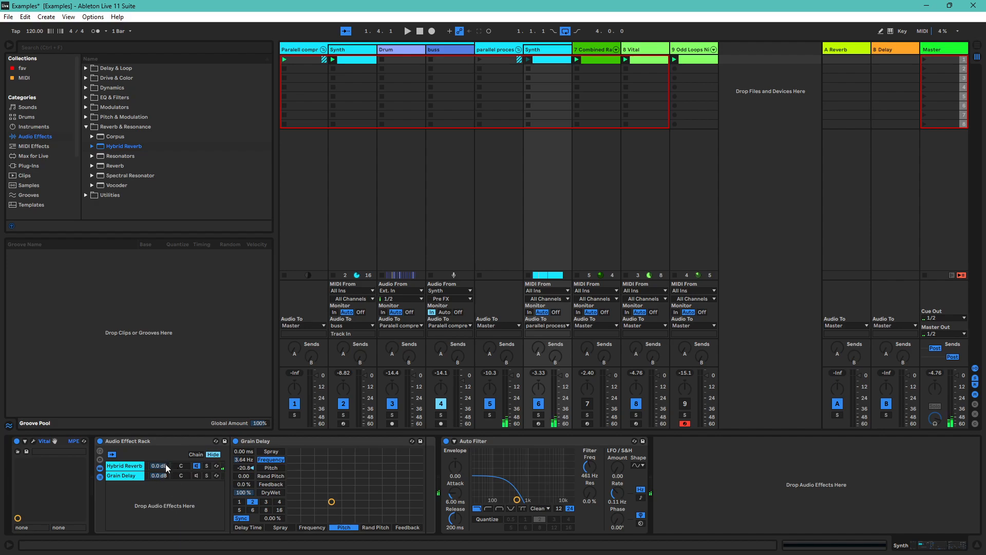
left_click(196, 476)
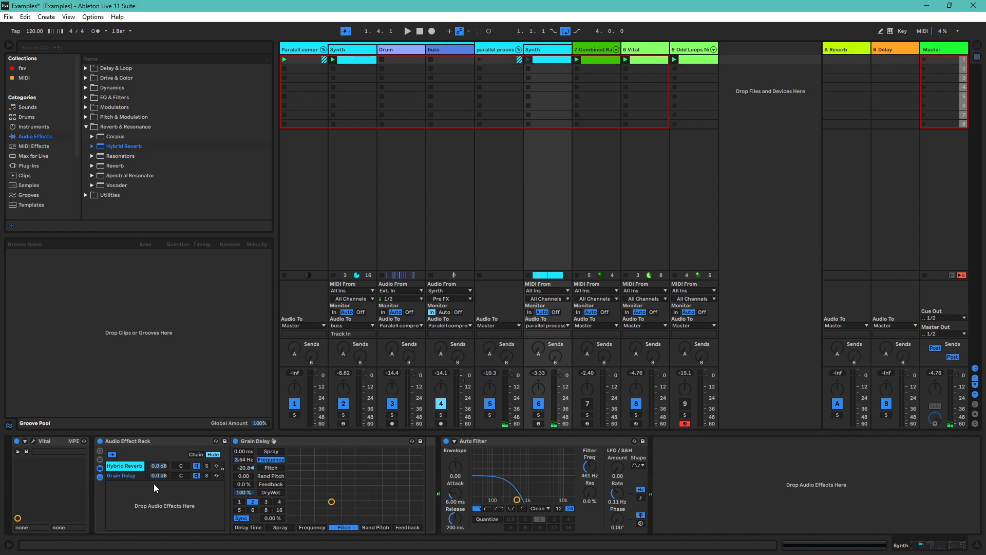
- Try adding Tuner from the Utilities effects as a new chain in the Synth track's Audio Effect Rack, and undo it
left_click(91, 195)
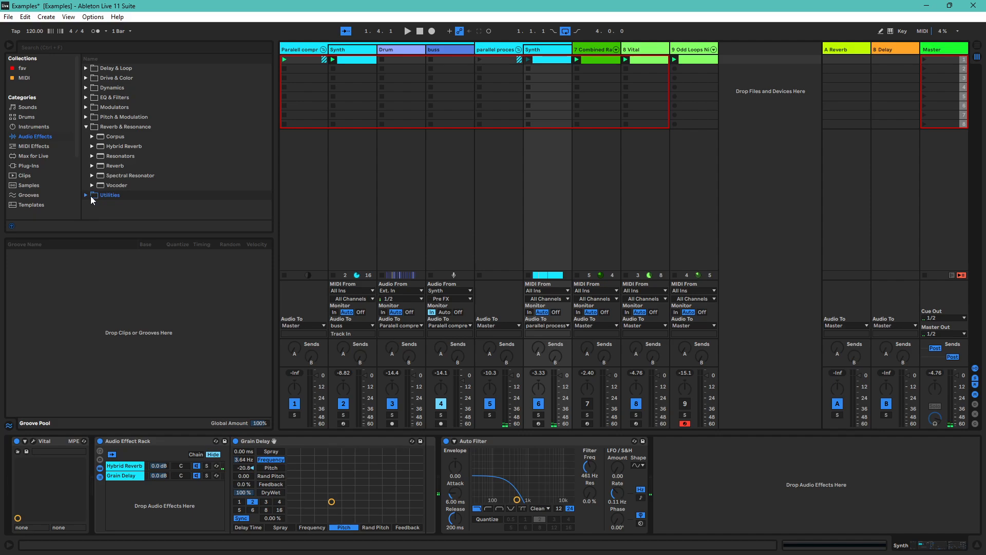
left_click(85, 195)
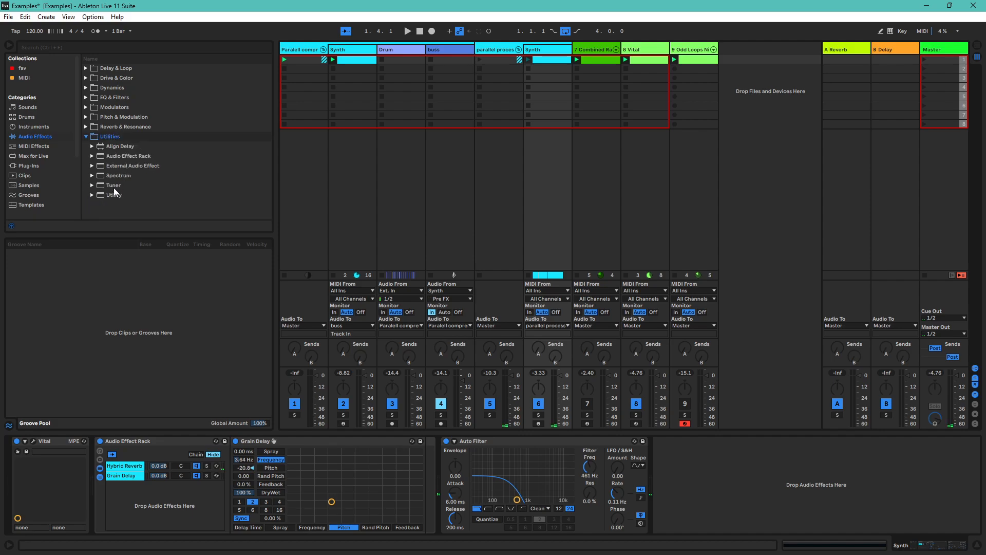
left_click_drag(114, 189, 170, 513)
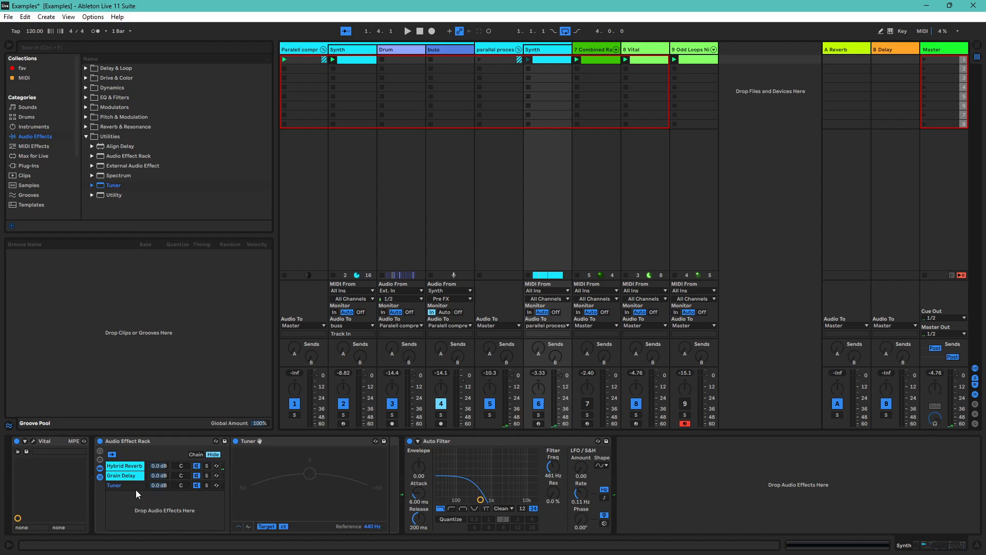
key("ctrl+z")
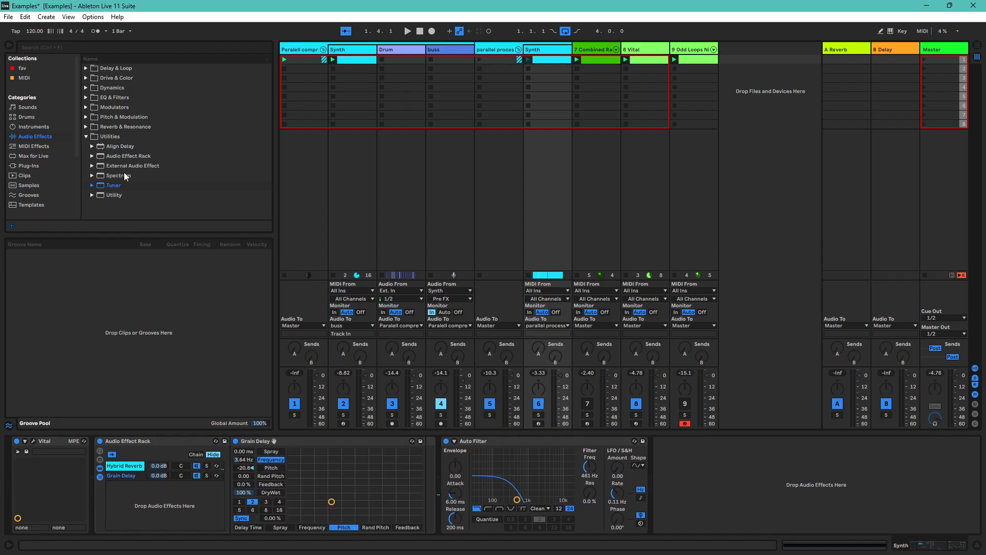
- Try adding External Audio Effect and a nested Audio Effect Rack as new chains in the rack, undoing each addition
left_click_drag(126, 166, 186, 499)
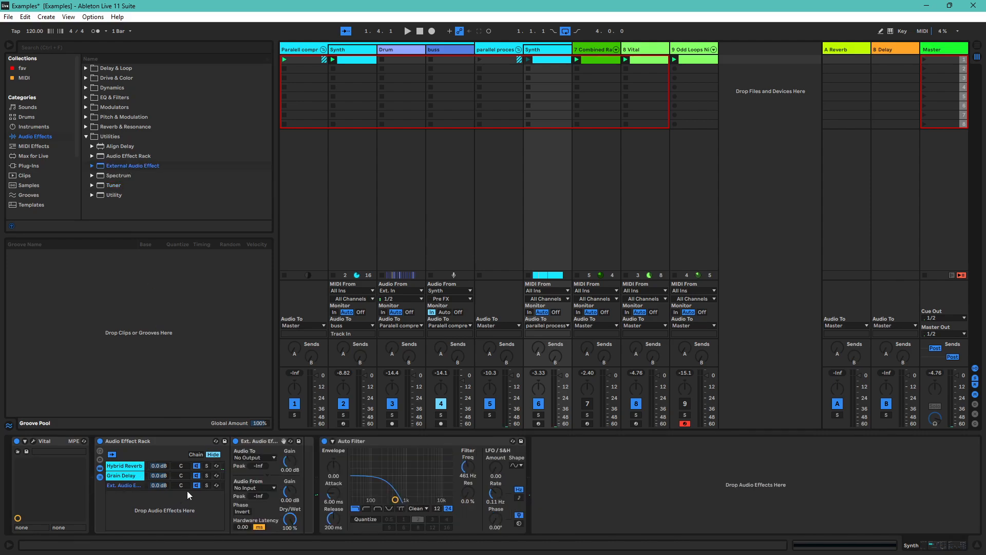
key("ctrl+z")
left_click_drag(128, 156, 188, 491)
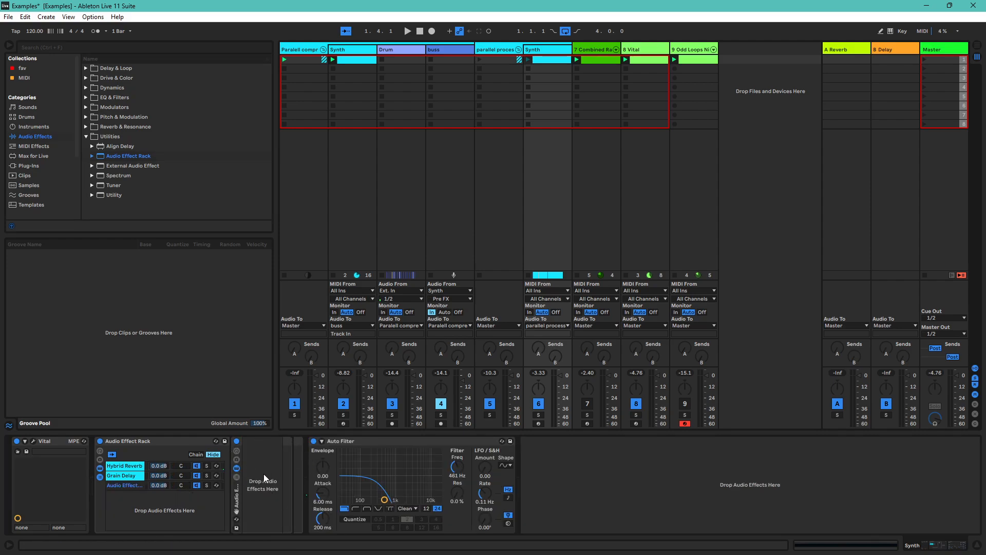
key("ctrl+z")
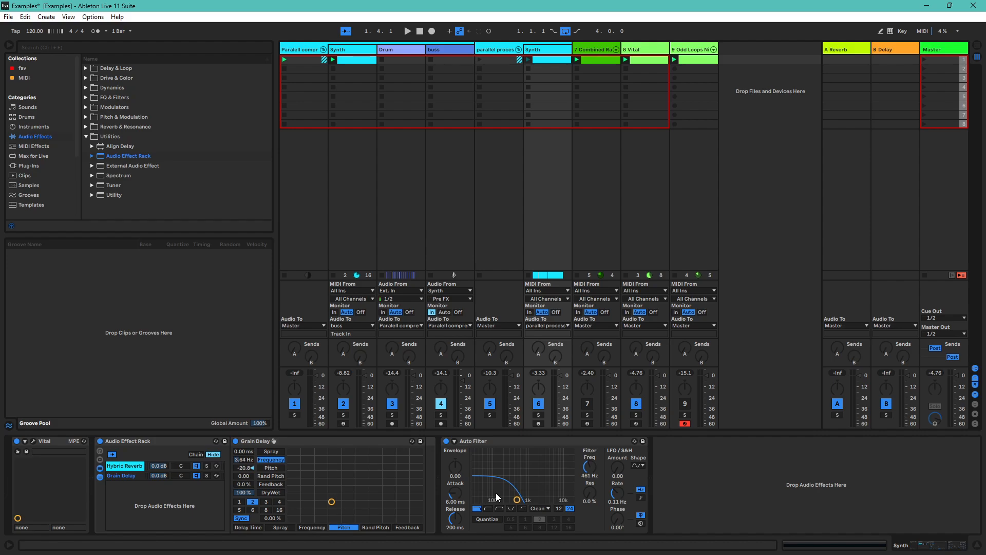
- Switch to Discord by searching for it in Windows, and open the Abstractive's Studio server
key("super")
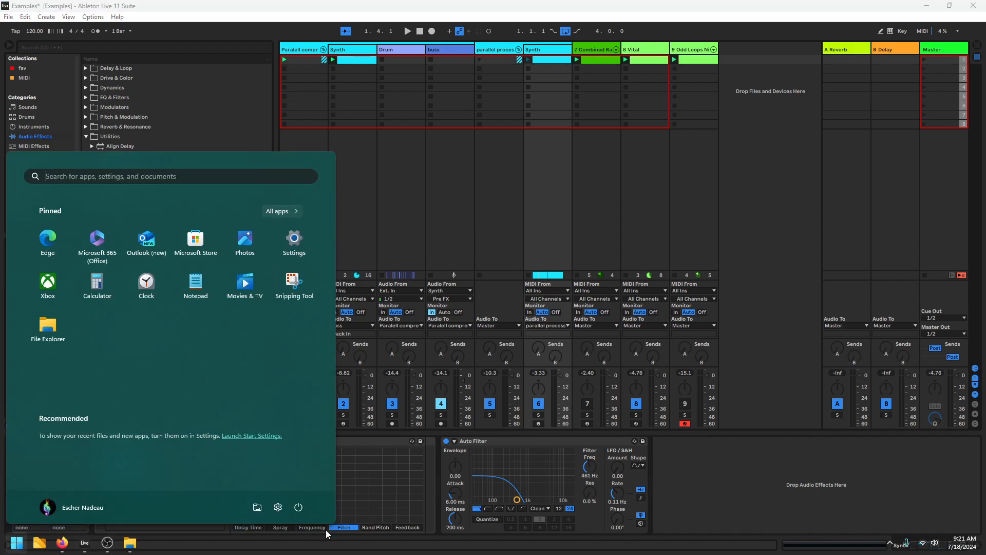
mouse_move(68, 550)
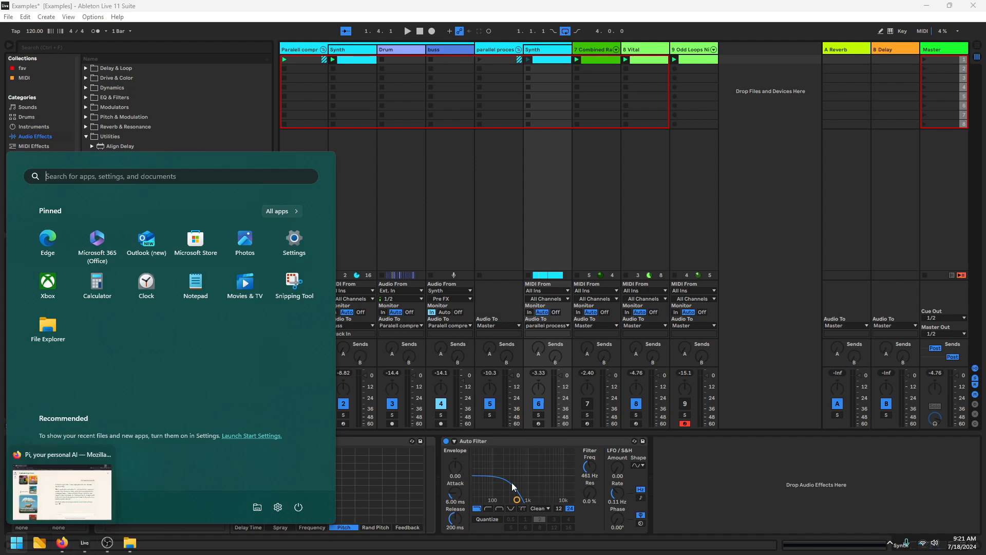
left_click(781, 378)
key("super")
type("discord")
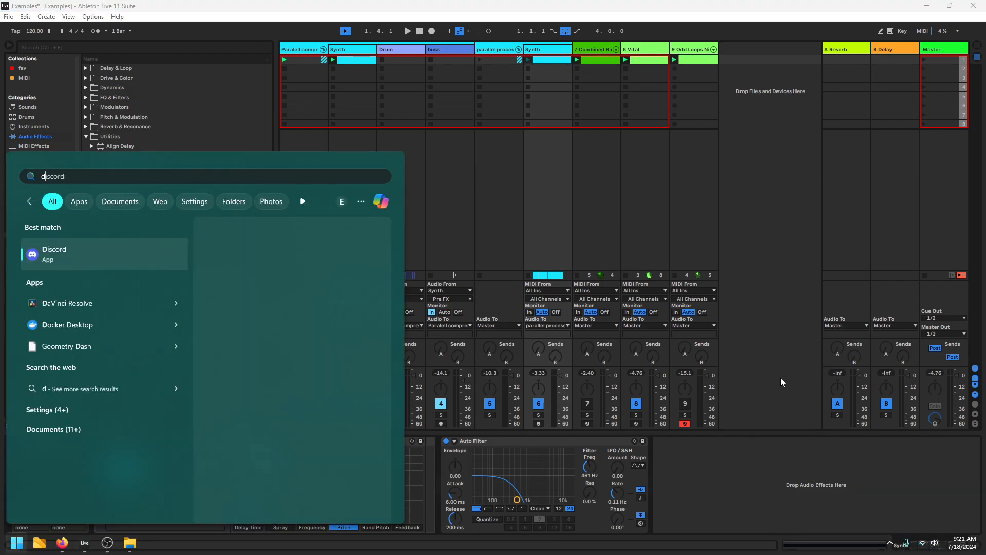
key("Escape")
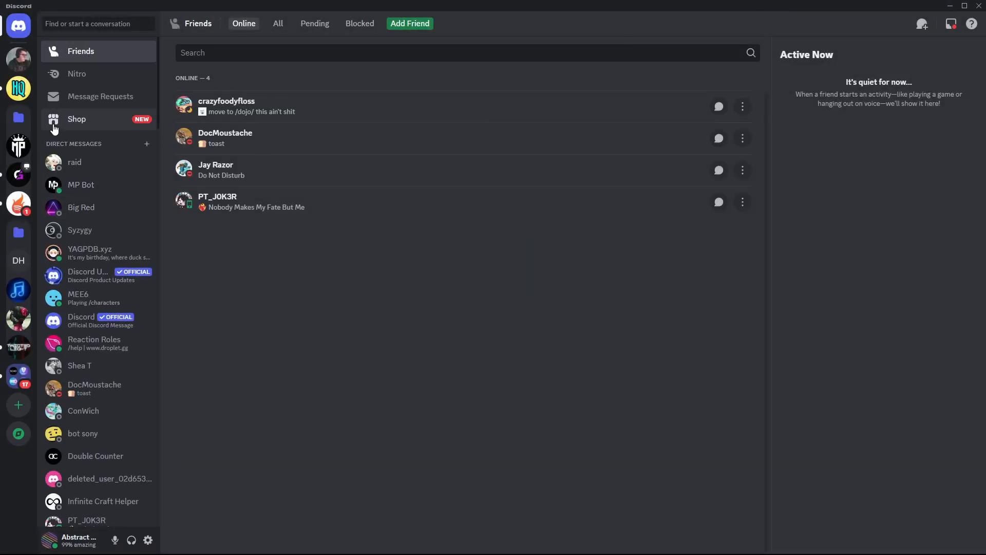
left_click(19, 59)
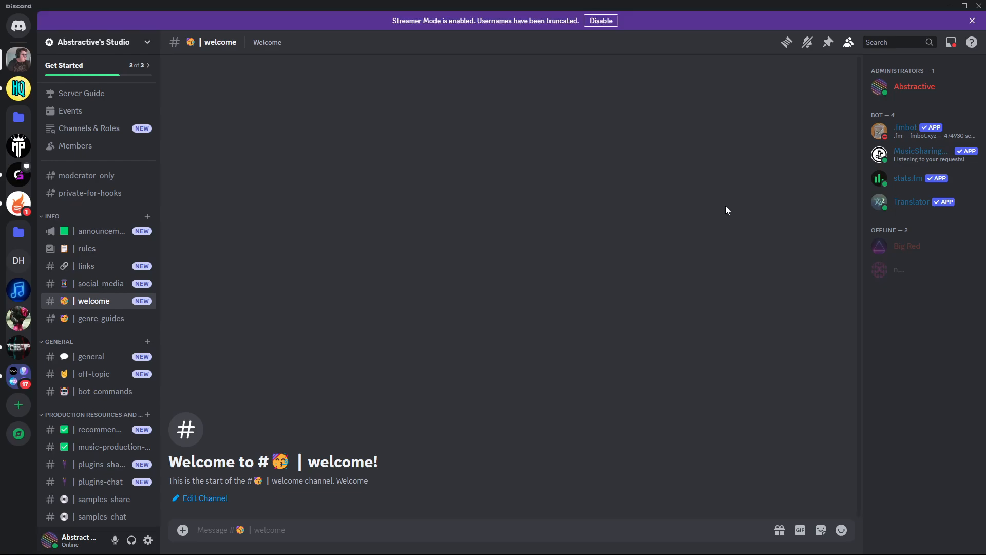
- Examine the server's member list and look through its channels down to the DAW Talk section
left_click(908, 268)
left_click(907, 268)
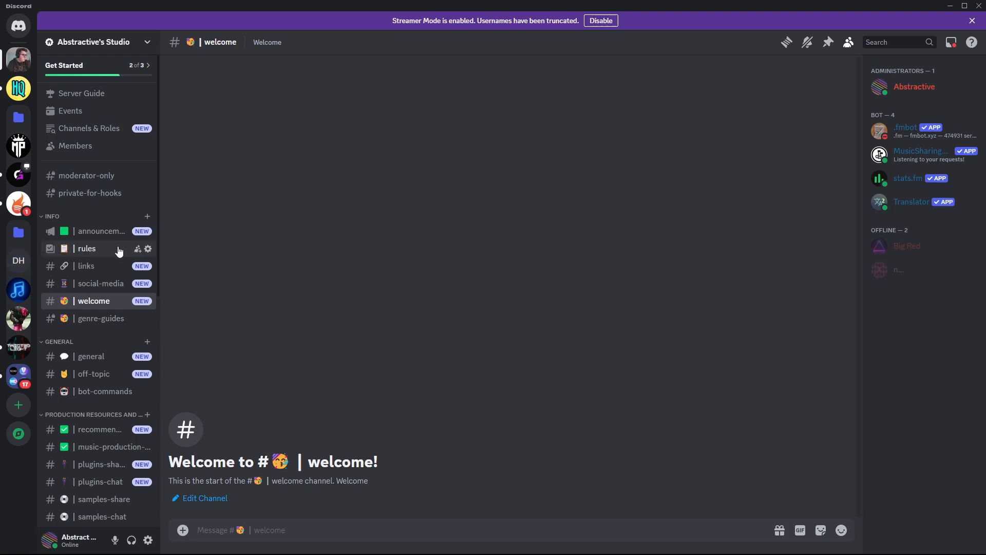
left_click(935, 278)
left_click(935, 278)
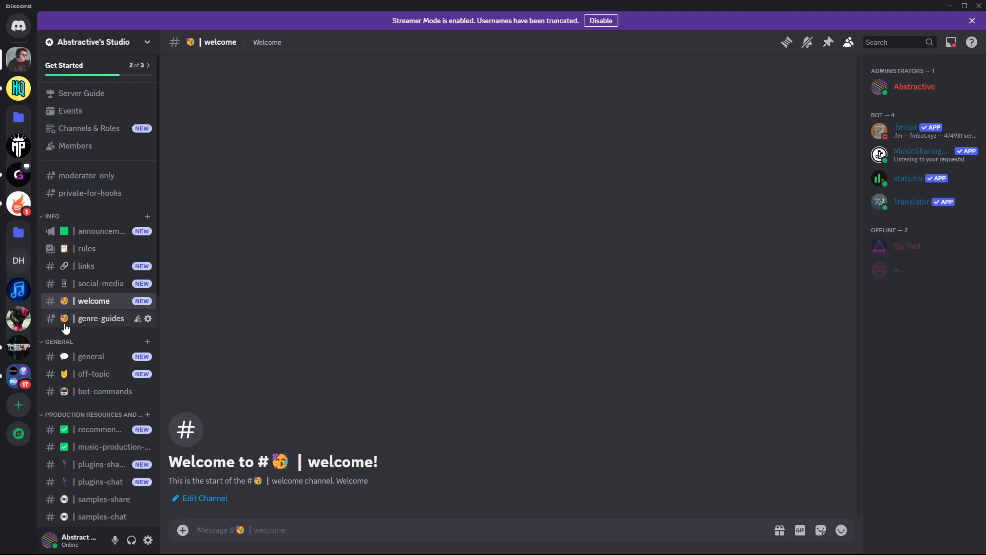
scroll(107, 335, "down", 3)
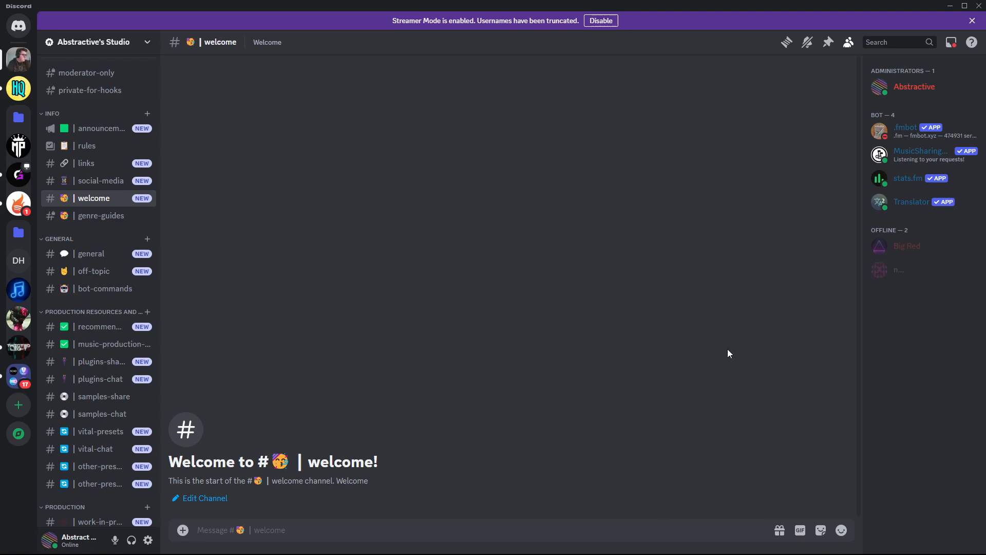
scroll(60, 435, "down", 8)
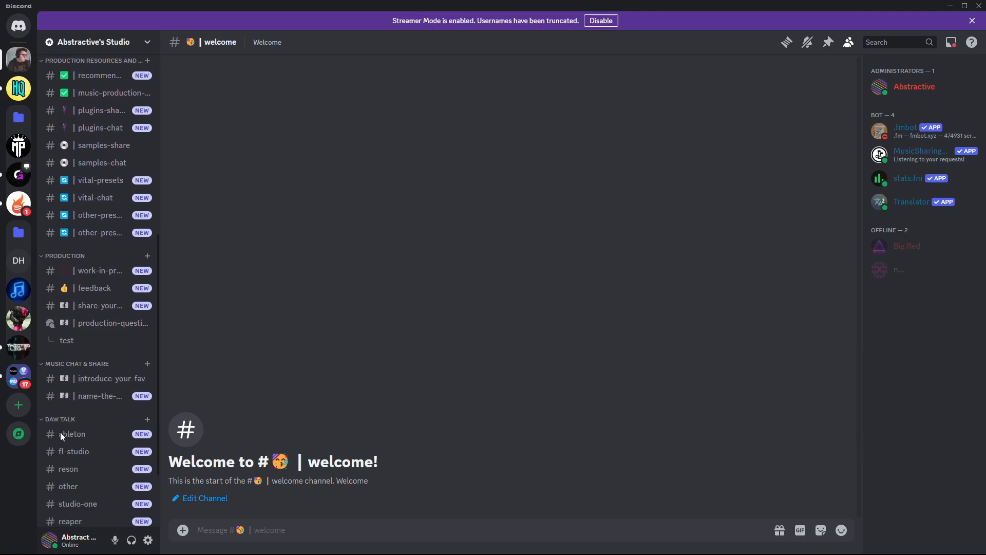
scroll(60, 436, "down", 2)
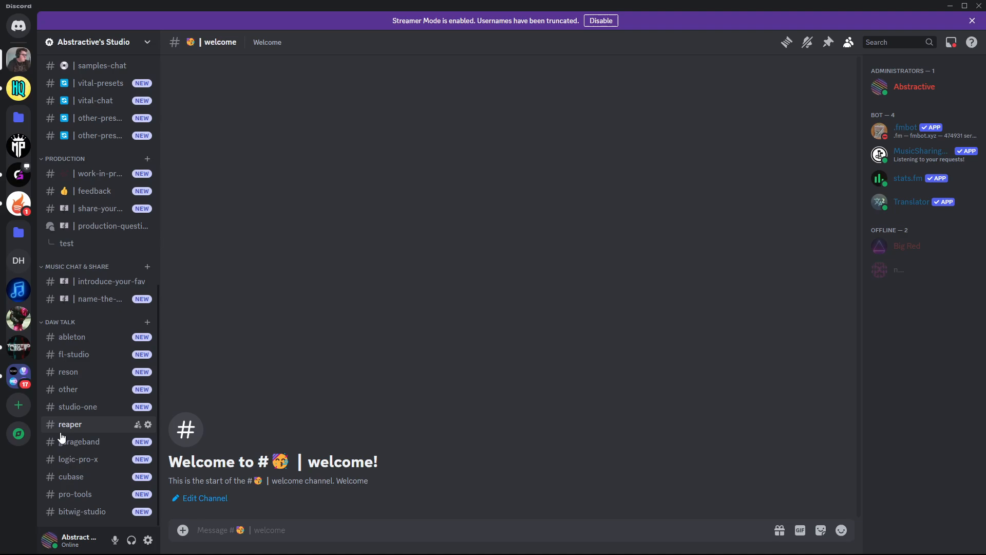
- Disable Streamer Mode in Discord and minimize its window to return to the Live Set
left_click(602, 20)
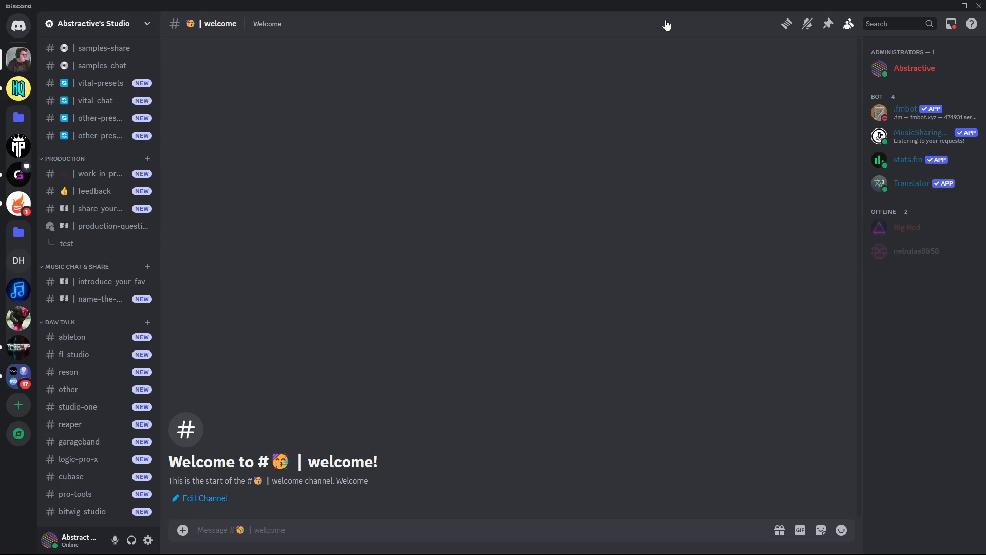
left_click(949, 5)
- Switch to OBS and change the active scene to Face Cam
left_click(17, 543)
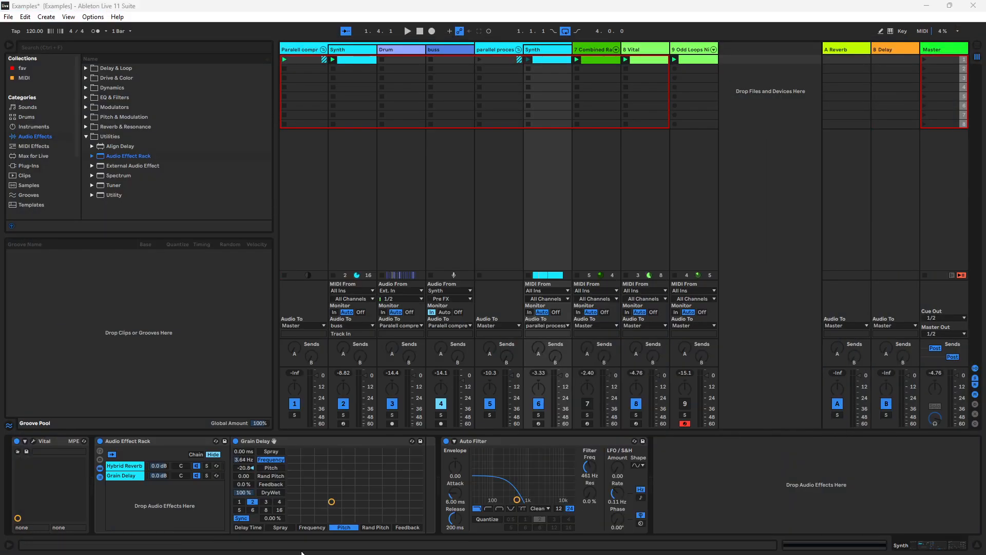
left_click(105, 543)
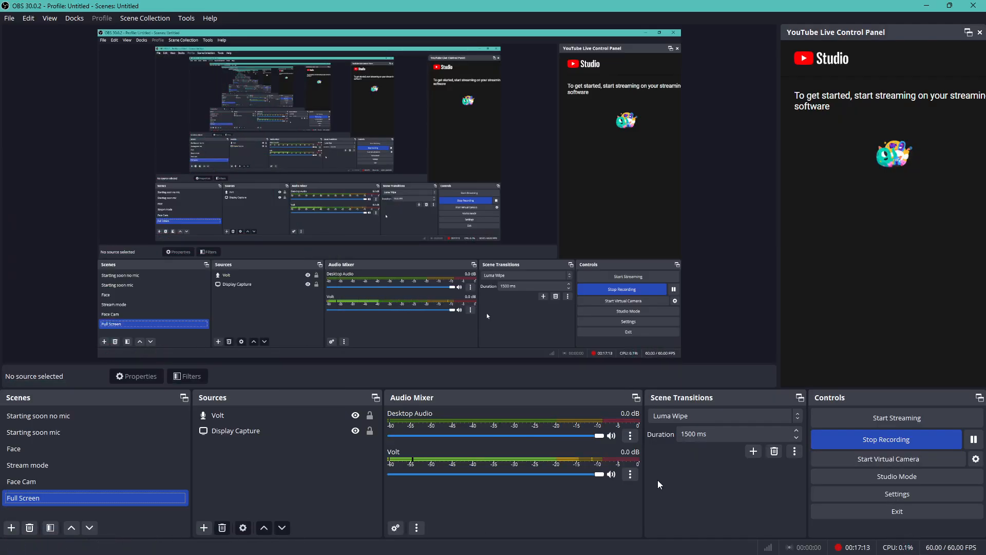
left_click(126, 476)
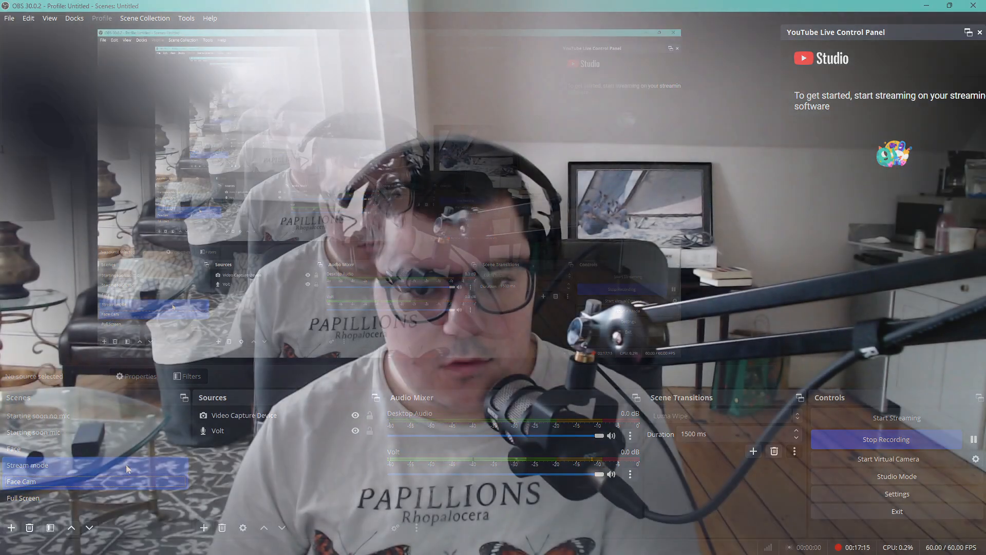